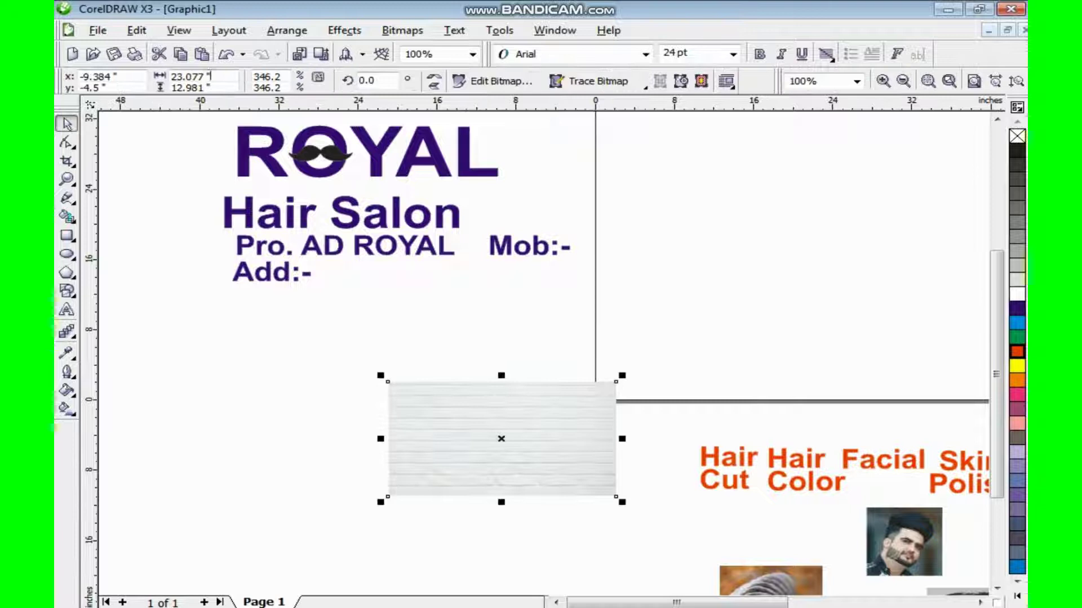
# - Resize the white brick texture image to 71 by 35 inches
pyautogui.press('Tab')
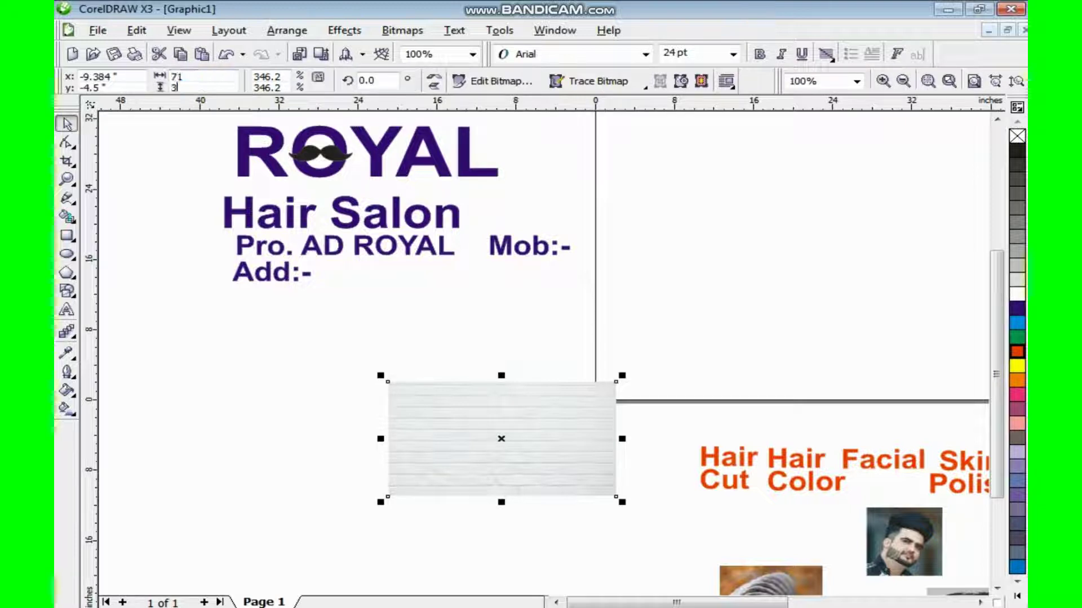
pyautogui.press('Return')
pyautogui.press('Escape')
pyautogui.press('F3')
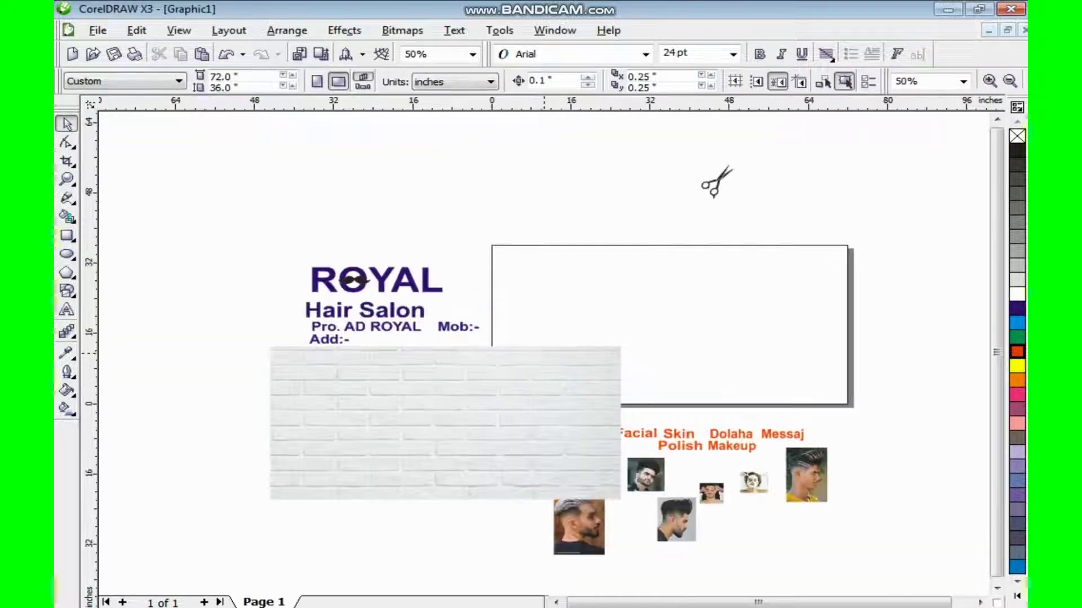
# - Create a page-sized rectangle and give it a linear fountain fill with the Cylinder - 14 preset
pyautogui.doubleClick(67, 235)
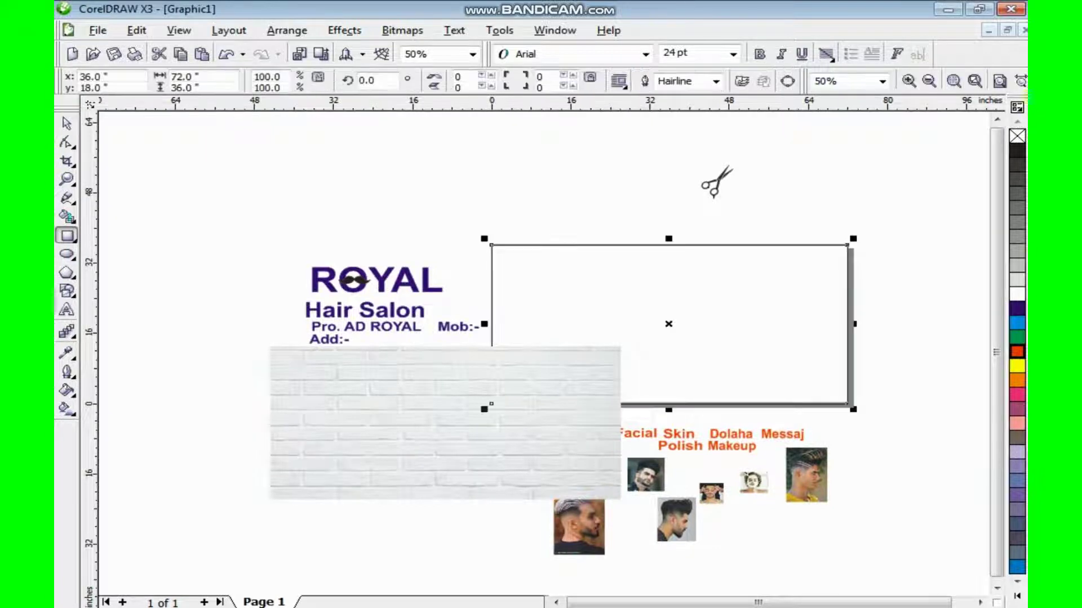
pyautogui.press('space')
pyautogui.hotkey('shift', 'F2')
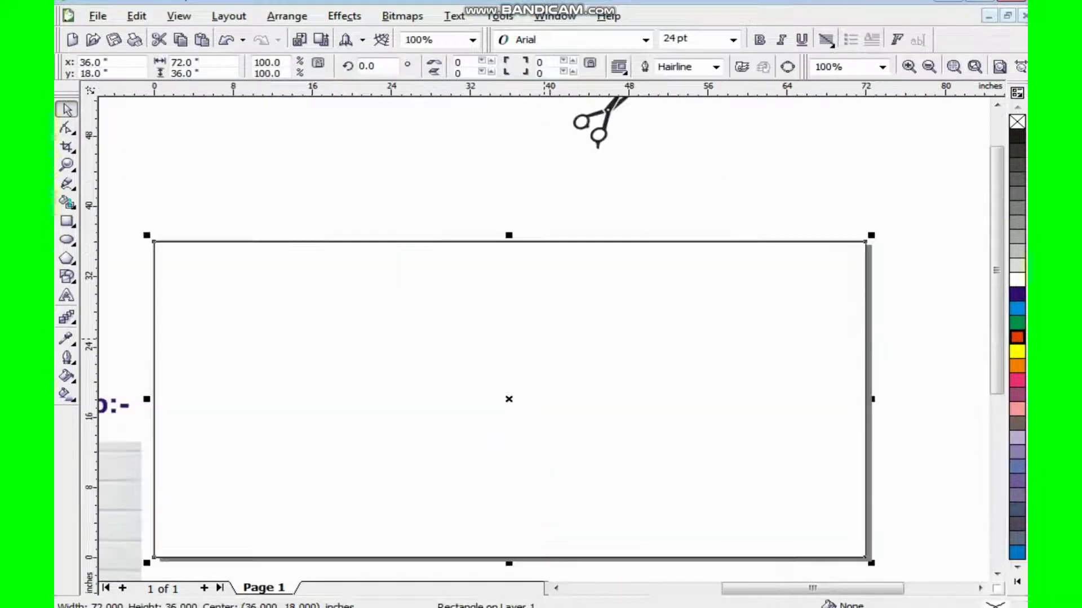
pyautogui.press('F11')
pyautogui.click(501, 378)
pyautogui.click(417, 361)
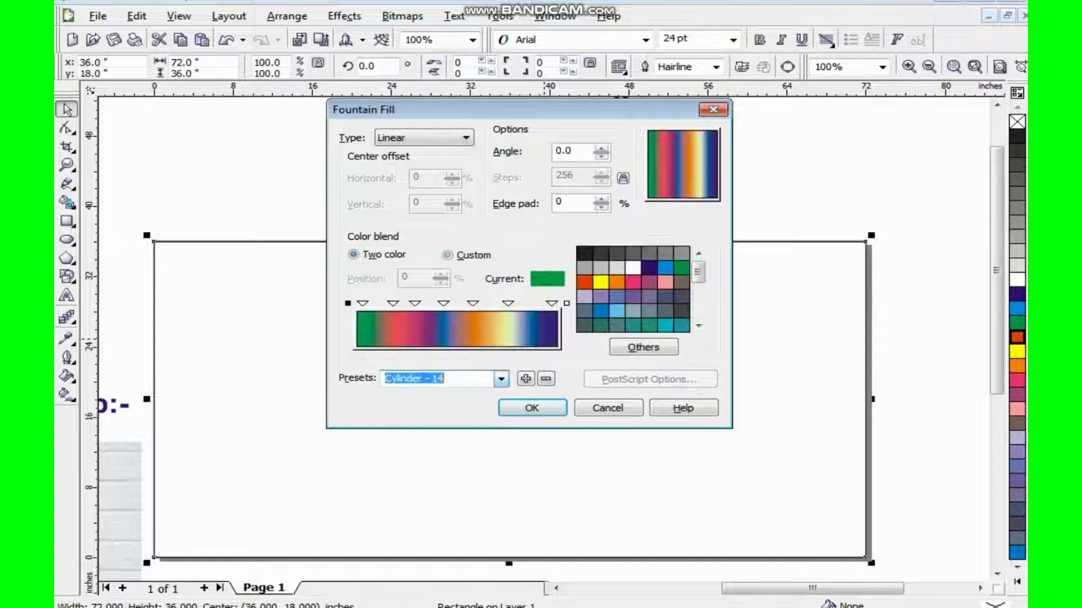
pyautogui.press('Return')
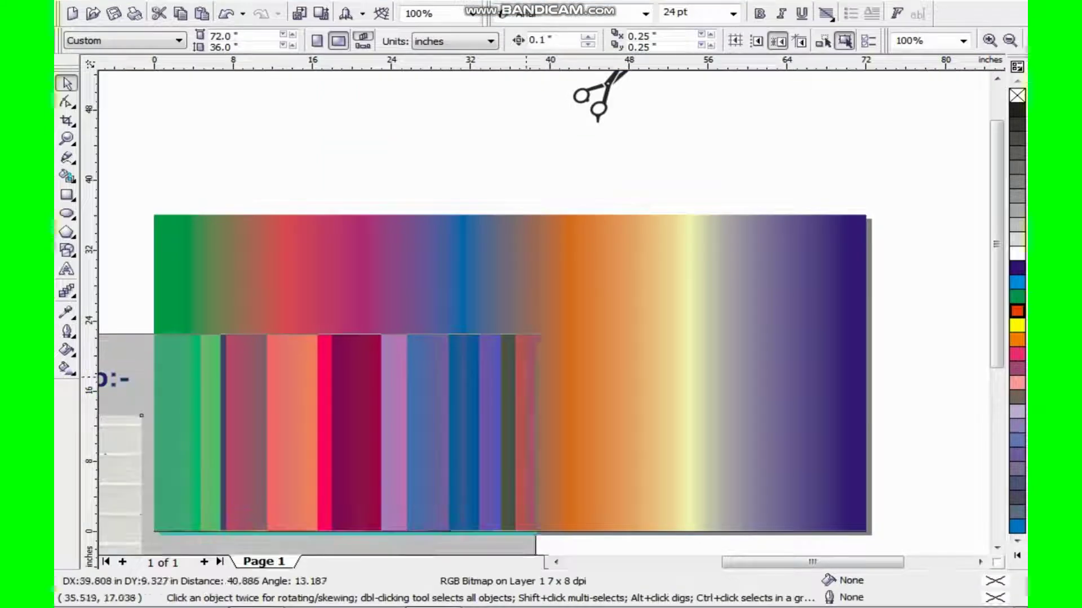
# - Place the brick texture over the gradient rectangle so that an even gradient border frames it
pyautogui.moveTo(132, 485); pyautogui.dragTo(911, 234)
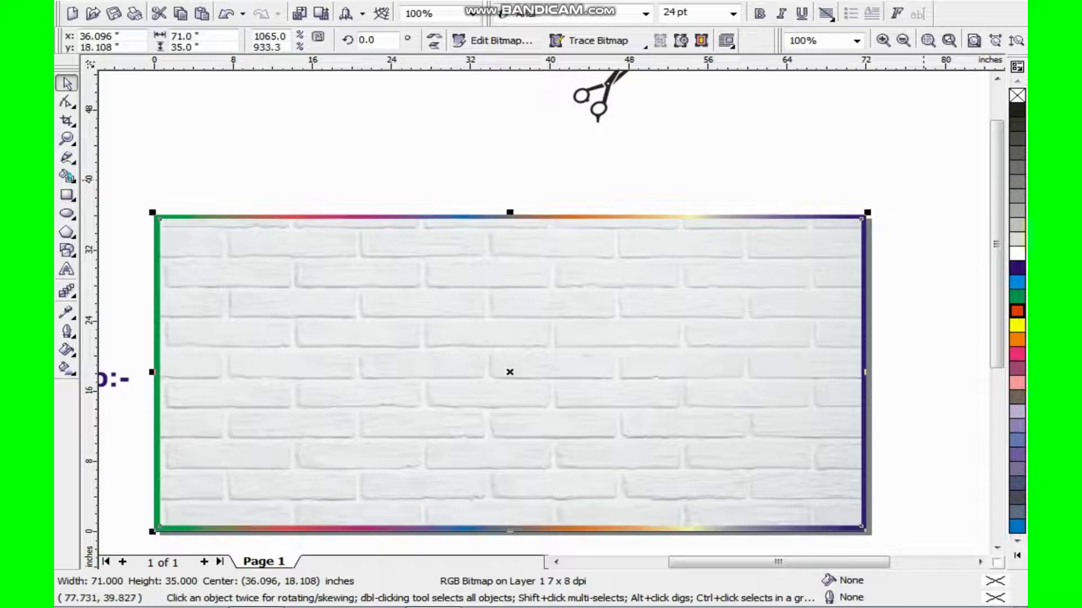
pyautogui.press('Escape')
pyautogui.click(722, 258)
pyautogui.press('Escape')
# - Group the brick texture with the gradient rectangle behind it
pyautogui.scroll(-2, 477, 346)
pyautogui.moveTo(373, 225)
pyautogui.mouseDown()
pyautogui.moveTo(712, 411)
pyautogui.moveTo(776, 416)
pyautogui.mouseUp()
pyautogui.scroll(2, 544, 312)
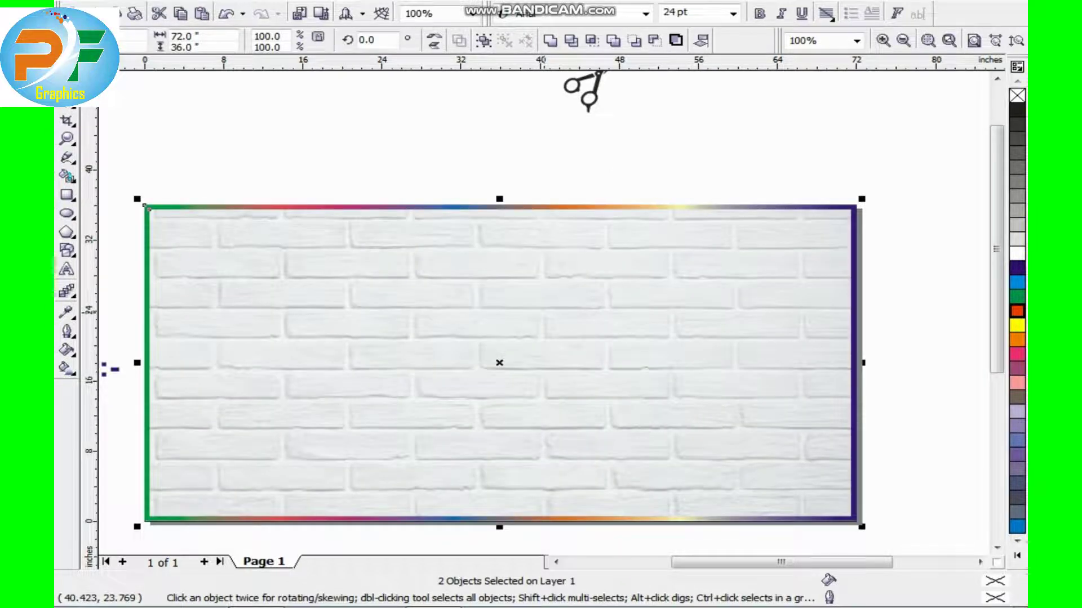
pyautogui.hotkey('ctrl', 'g')
pyautogui.press('Escape')
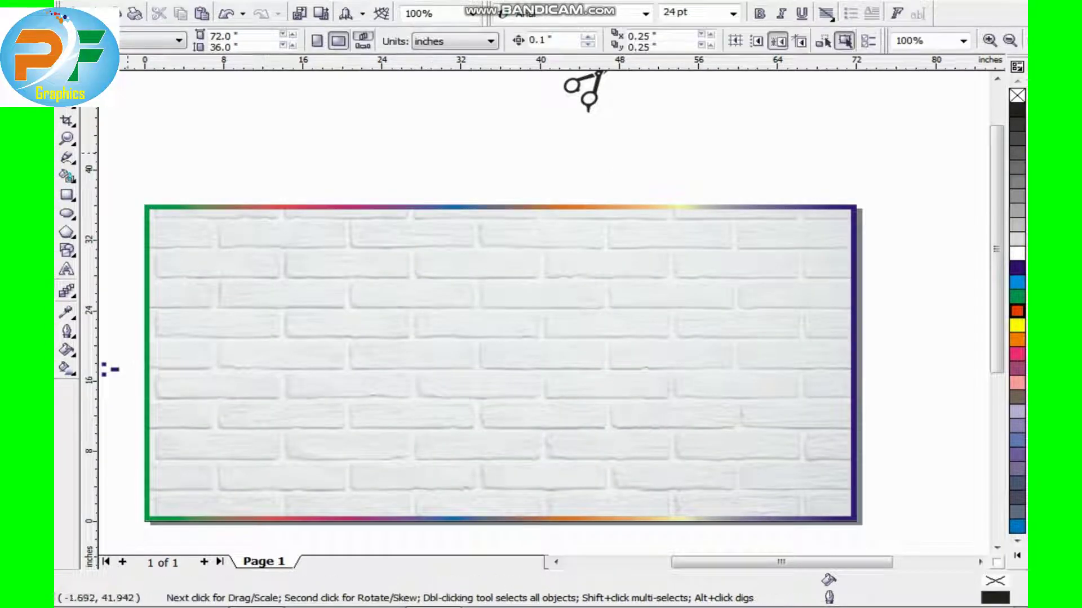
# - Draw a rectangle about 22.7 by 35 inches over the banner's left third and bend its right edge into an S-curve
pyautogui.click(66, 195)
pyautogui.moveTo(151, 209); pyautogui.dragTo(373, 521)
pyautogui.press('F10')
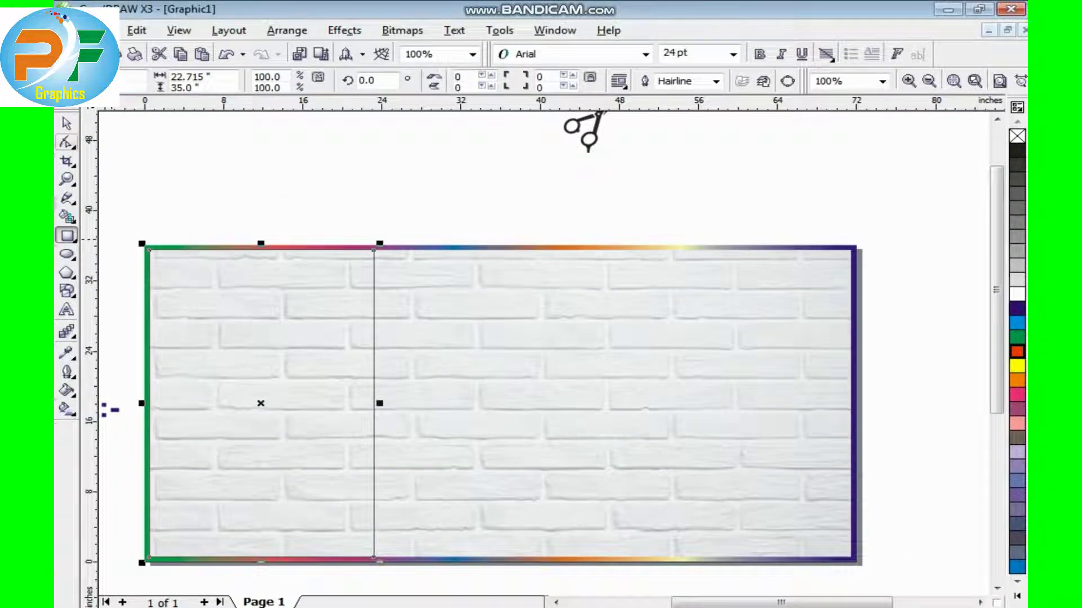
pyautogui.hotkey('ctrl', 'q')
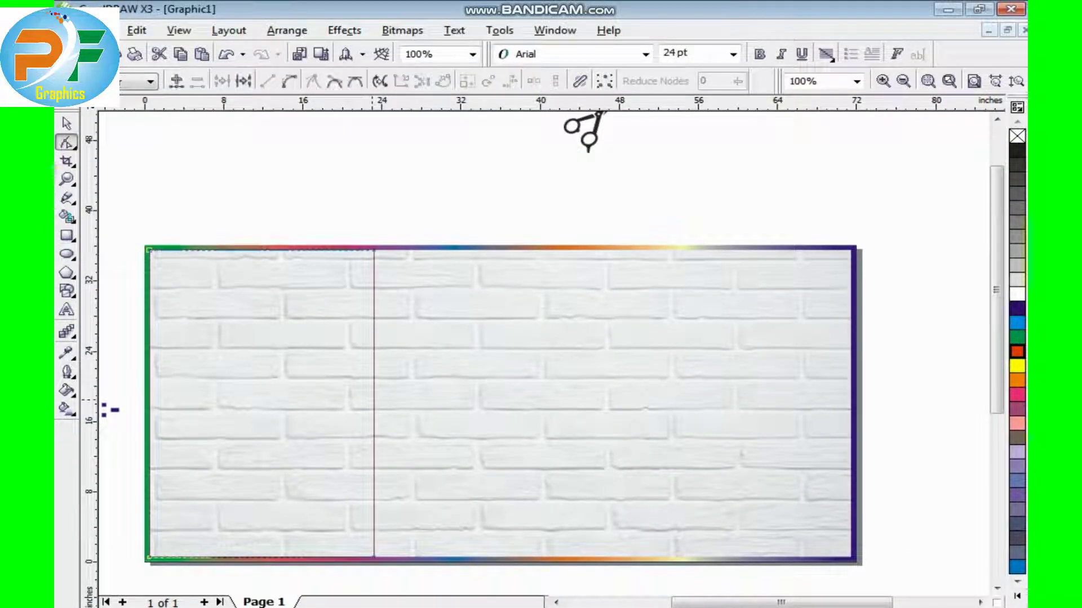
pyautogui.click(374, 399)
pyautogui.moveTo(373, 352); pyautogui.dragTo(287, 368)
pyautogui.moveTo(374, 456); pyautogui.dragTo(379, 457)
pyautogui.press('space')
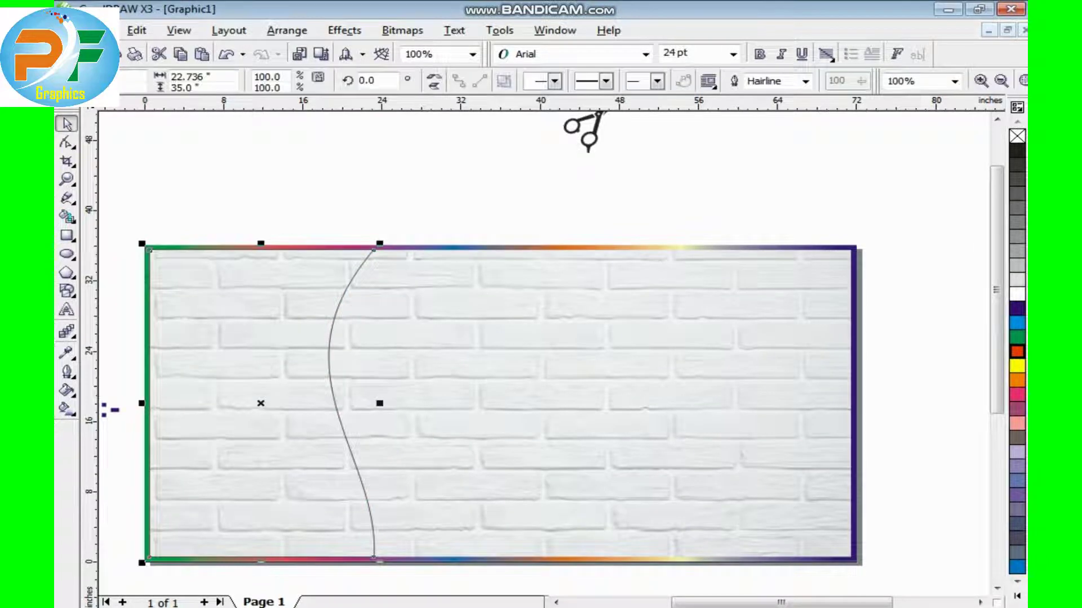
# - Add a copy of the curved shape narrowed to about 21.9 inches and smart-fill the inner area and edge strip with green
pyautogui.moveTo(379, 403); pyautogui.dragTo(371, 403)
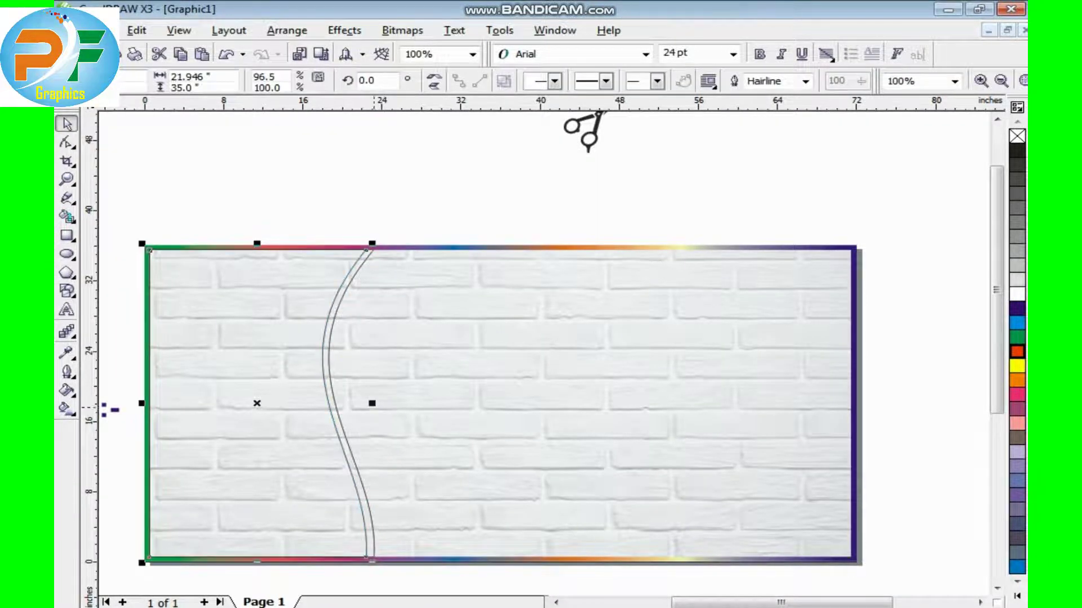
pyautogui.scroll(3, 319, 427)
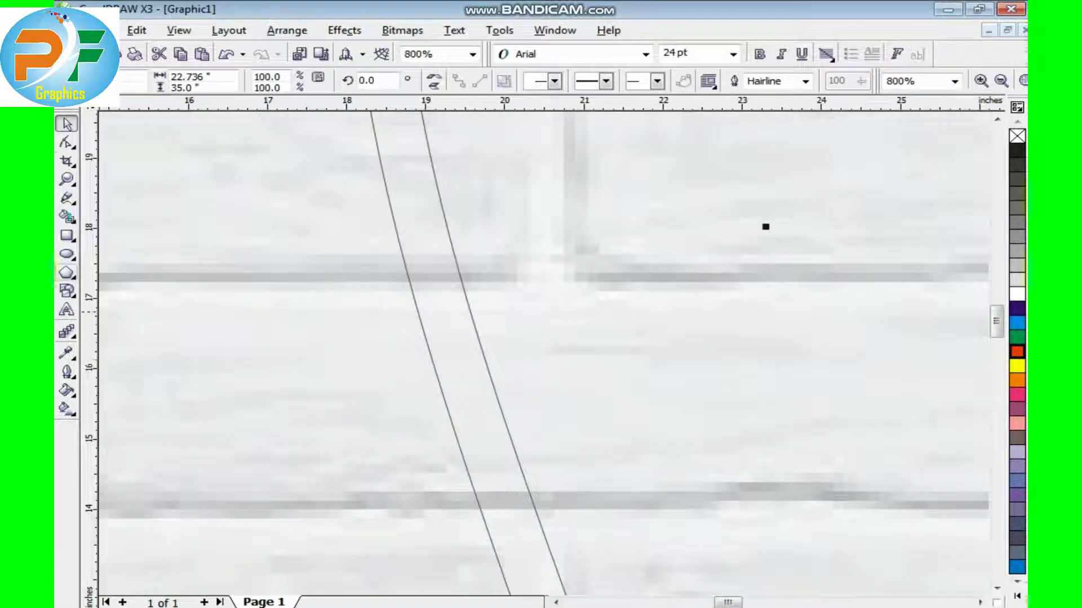
pyautogui.click(441, 309)
pyautogui.scroll(-3, 441, 309)
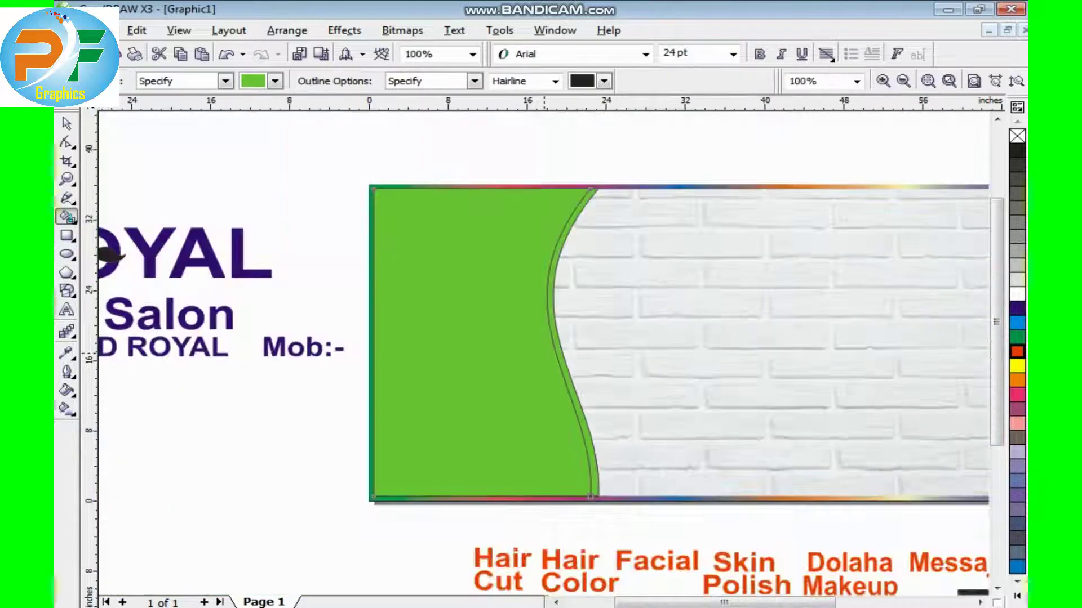
pyautogui.press('space')
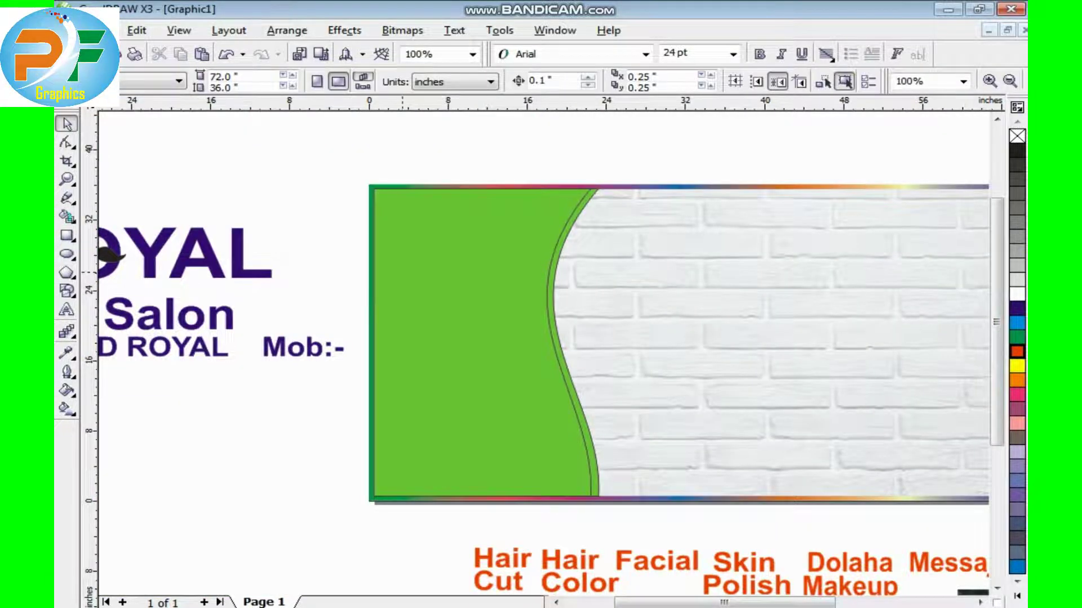
# - Fill the narrow curved strip along the green panel's right edge with plum
pyautogui.scroll(2, 420, 274)
pyautogui.scroll(-3, 966, 138)
pyautogui.scroll(4, 544, 354)
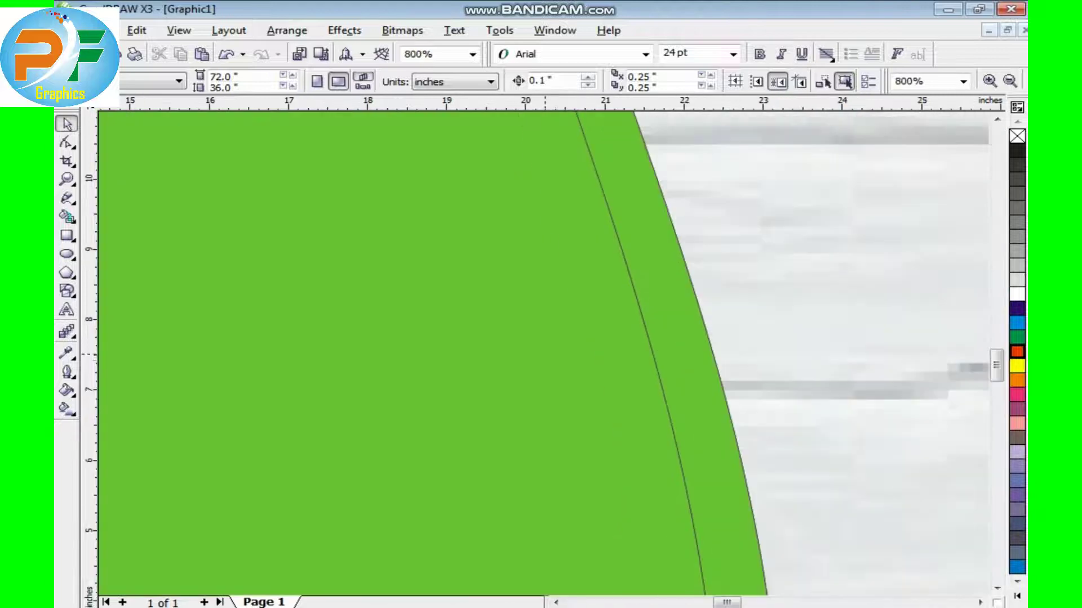
pyautogui.click(545, 354)
pyautogui.scroll(-2, 544, 354)
pyautogui.scroll(4, 545, 354)
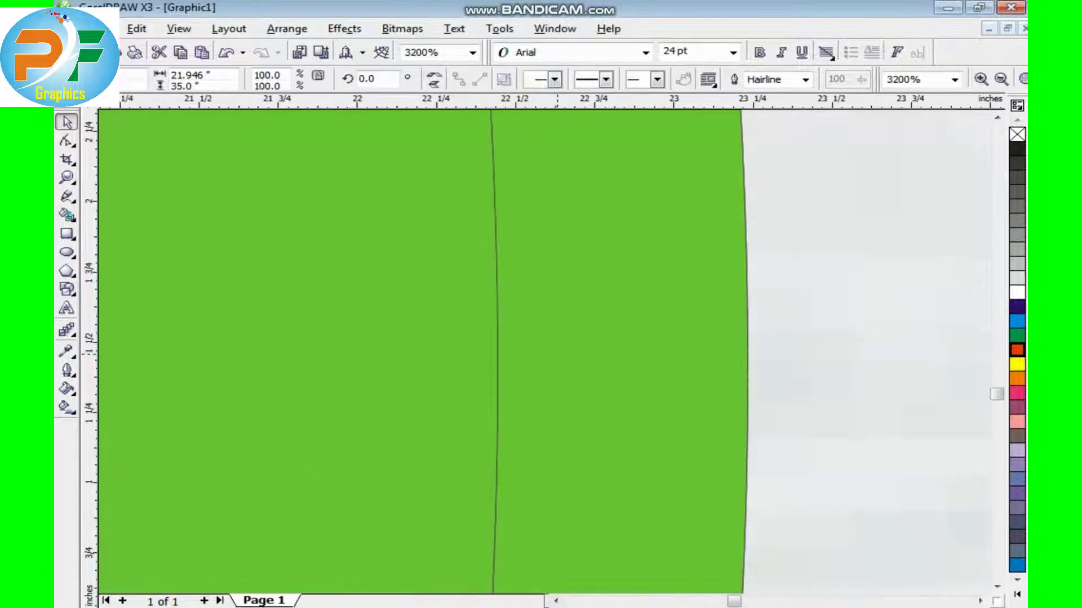
pyautogui.moveTo(544, 354); pyautogui.dragTo(623, 338)
pyautogui.click(666, 507)
pyautogui.scroll(-4, 666, 507)
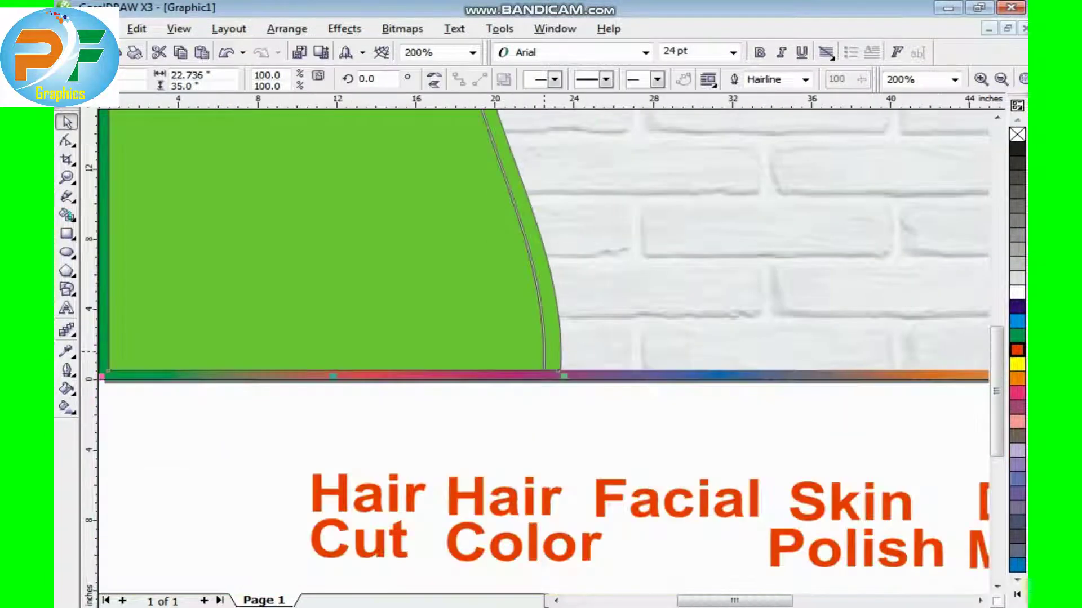
pyautogui.press('Escape')
pyautogui.scroll(2, 552, 332)
pyautogui.press('Tab')
pyautogui.press('Left')
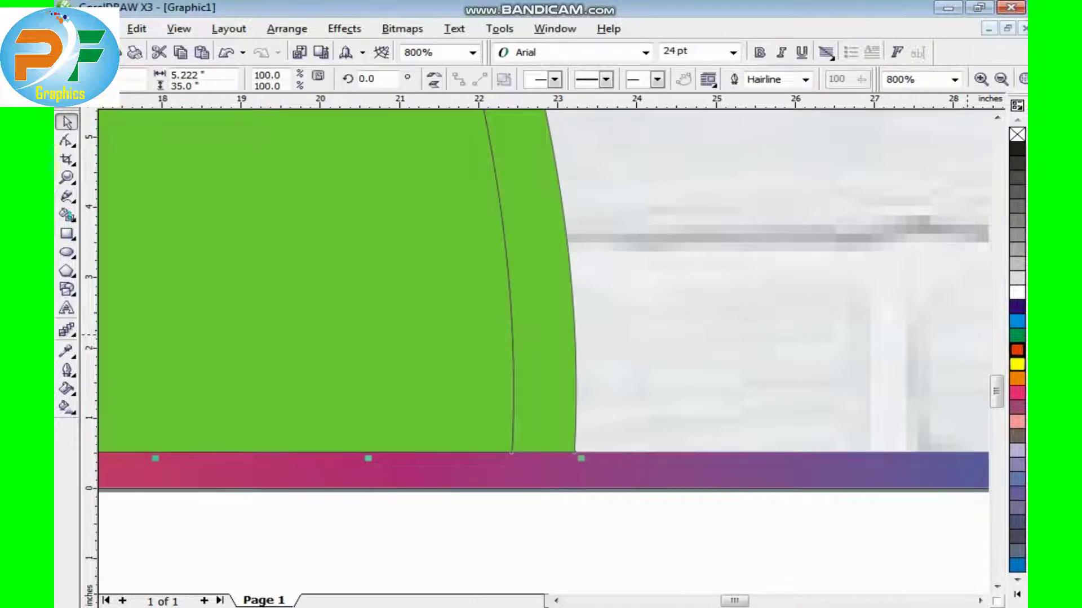
pyautogui.click(1016, 407)
pyautogui.scroll(-1, 669, 363)
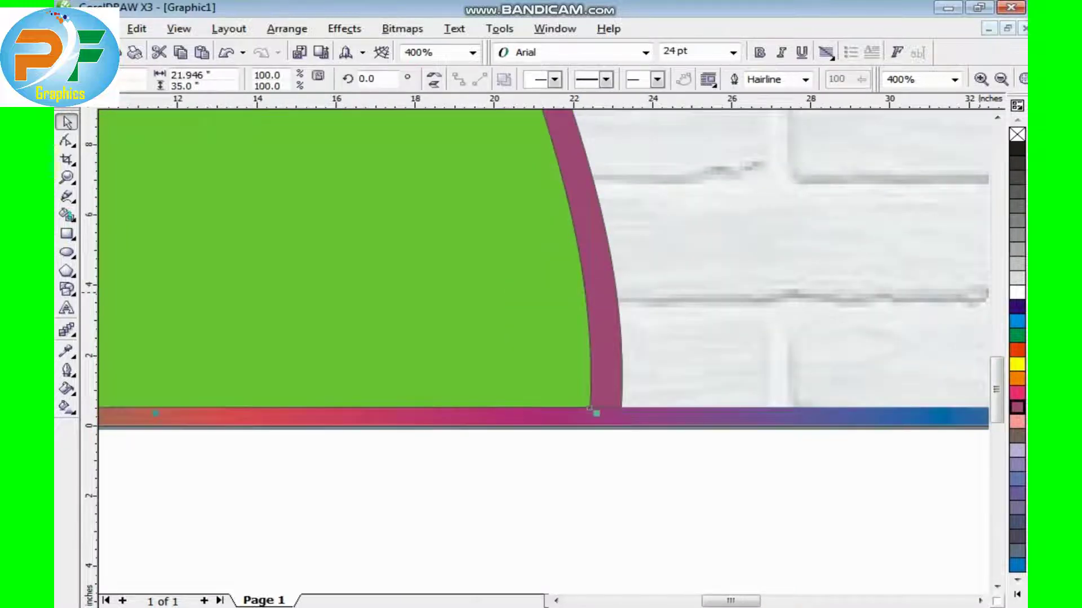
# - Fill the large green panel with white and remove the outlines of the panel and the plum strip
pyautogui.hotkey('ctrl', 'pagedown')
pyautogui.scroll(-3, 588, 407)
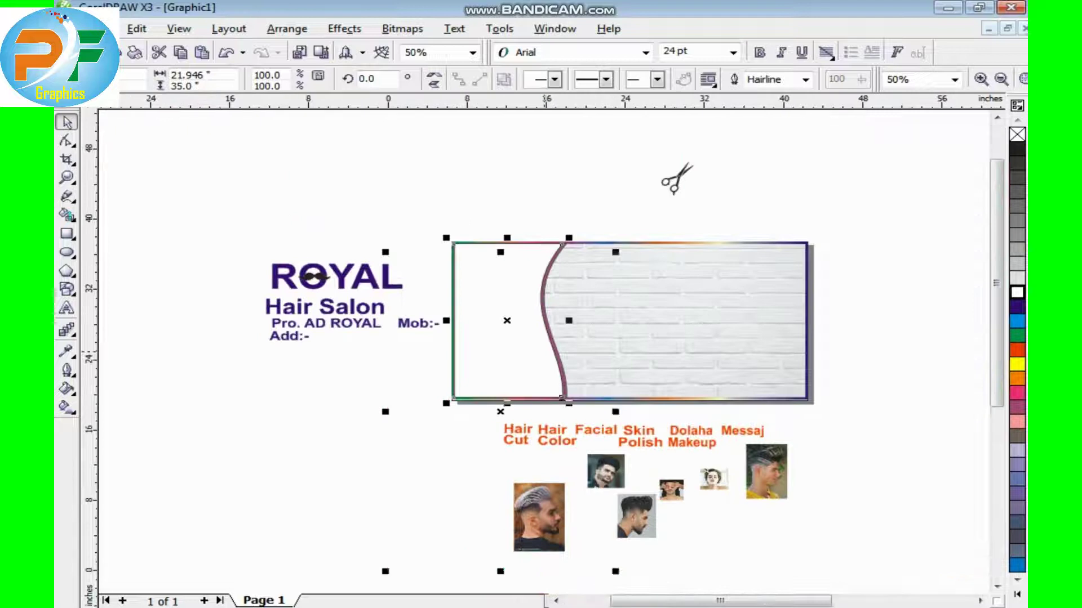
pyautogui.scroll(1, 575, 312)
pyautogui.scroll(3, 575, 311)
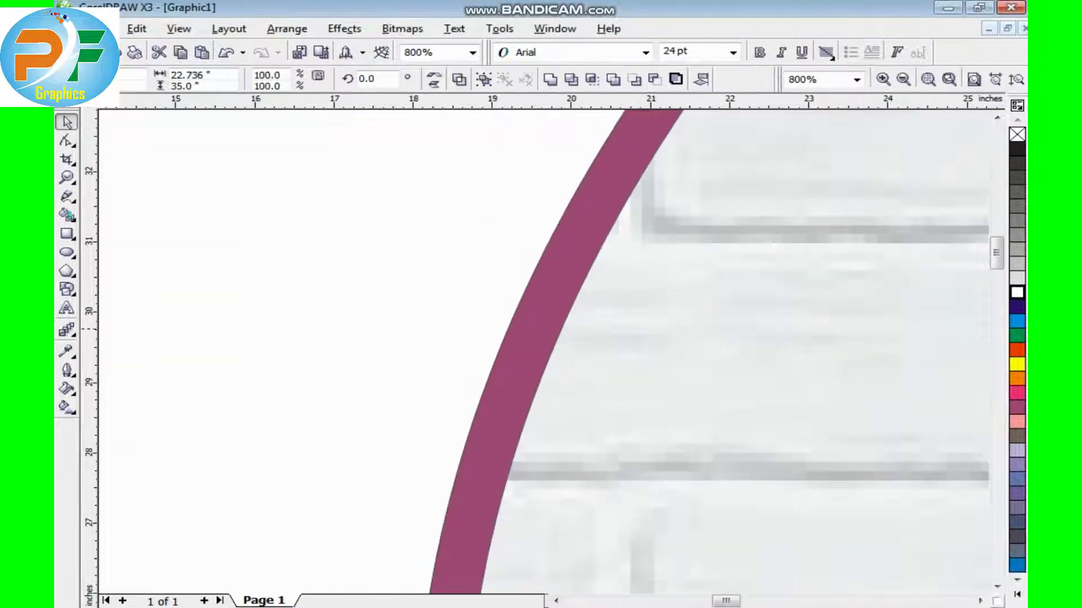
pyautogui.scroll(-4, 548, 344)
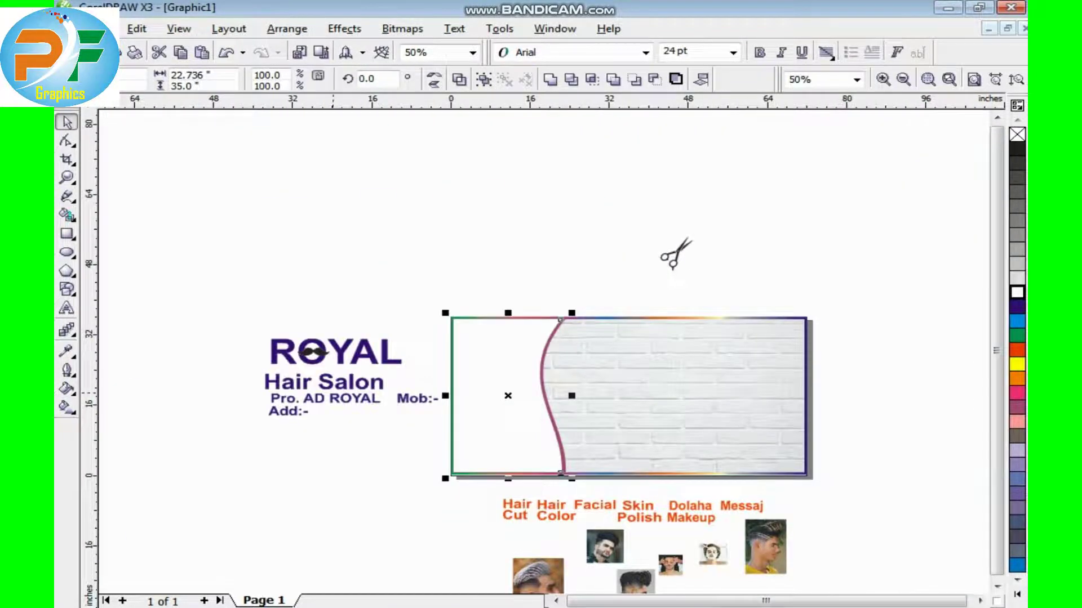
pyautogui.press('Tab')
pyautogui.scroll(-1, 675, 253)
pyautogui.scroll(1, 585, 227)
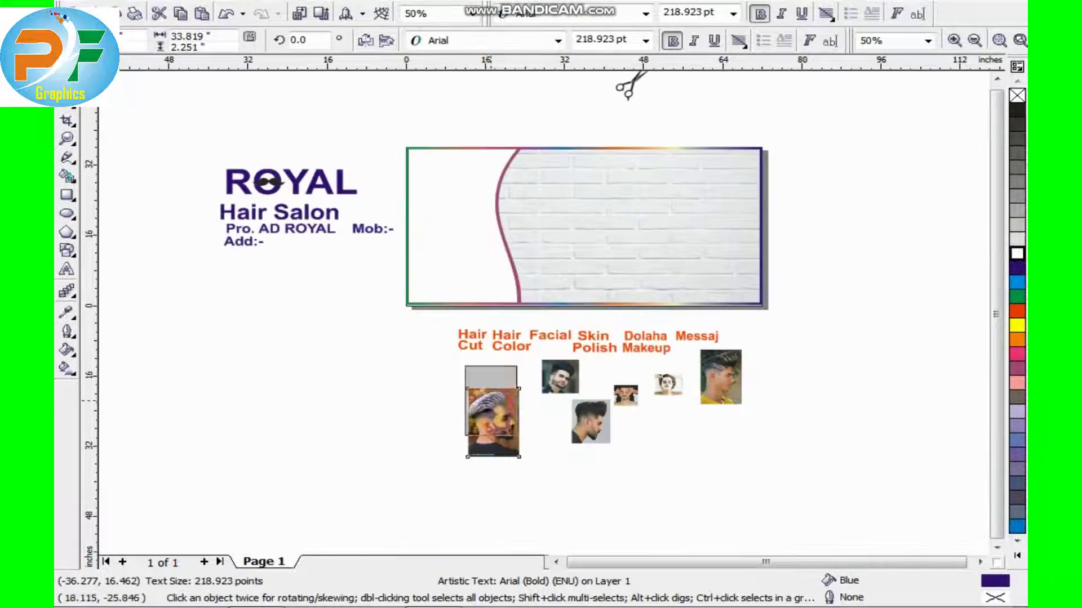
# - Place the photo of the grey-haired man over the white panel and enlarge it to about 23.5 by 37.1 inches
pyautogui.moveTo(538, 576); pyautogui.dragTo(484, 332)
pyautogui.moveTo(439, 178); pyautogui.dragTo(431, 148)
pyautogui.scroll(1, 431, 147)
pyautogui.moveTo(498, 302); pyautogui.dragTo(646, 468)
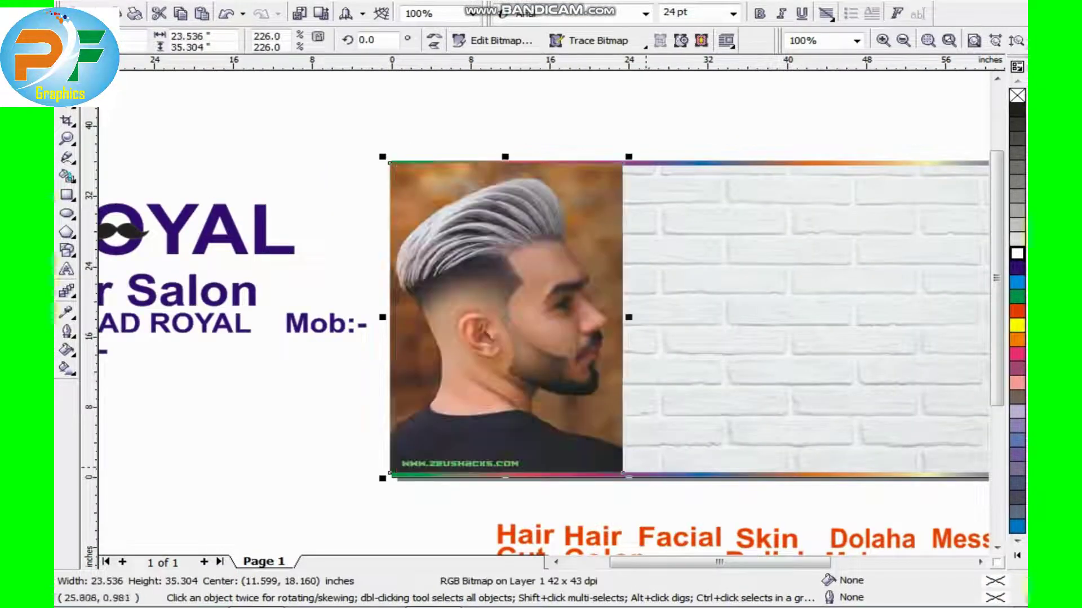
pyautogui.scroll(1, 507, 477)
pyautogui.scroll(1, 507, 478)
pyautogui.scroll(-1, 507, 478)
pyautogui.moveTo(539, 325); pyautogui.dragTo(540, 361)
pyautogui.scroll(-2, 699, 110)
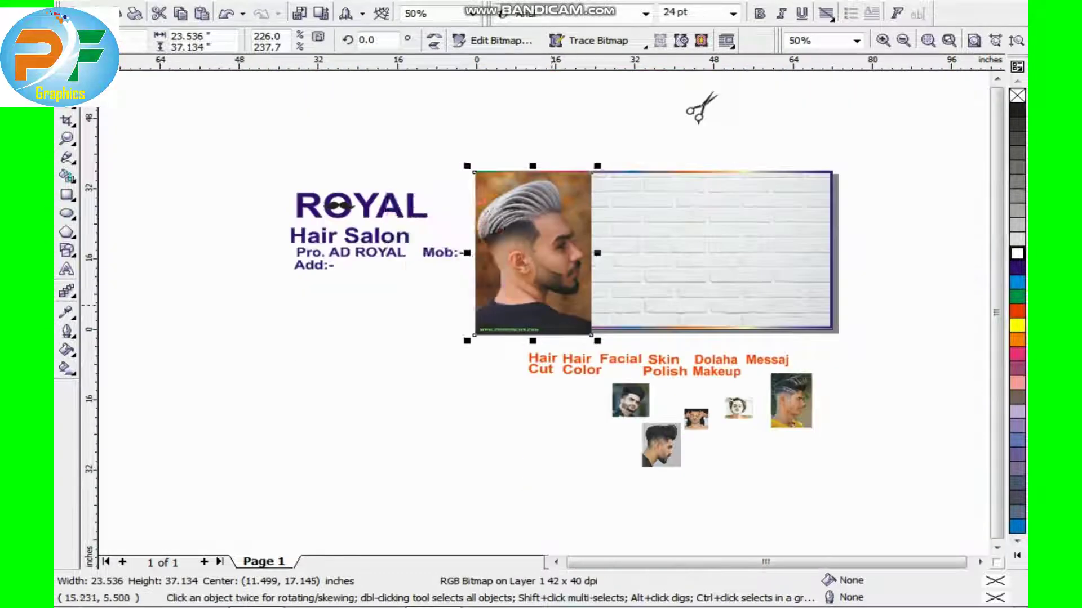
# - PowerClip the grey-haired man's photo inside the white curved panel
pyautogui.scroll(1, 698, 110)
pyautogui.click(344, 30)
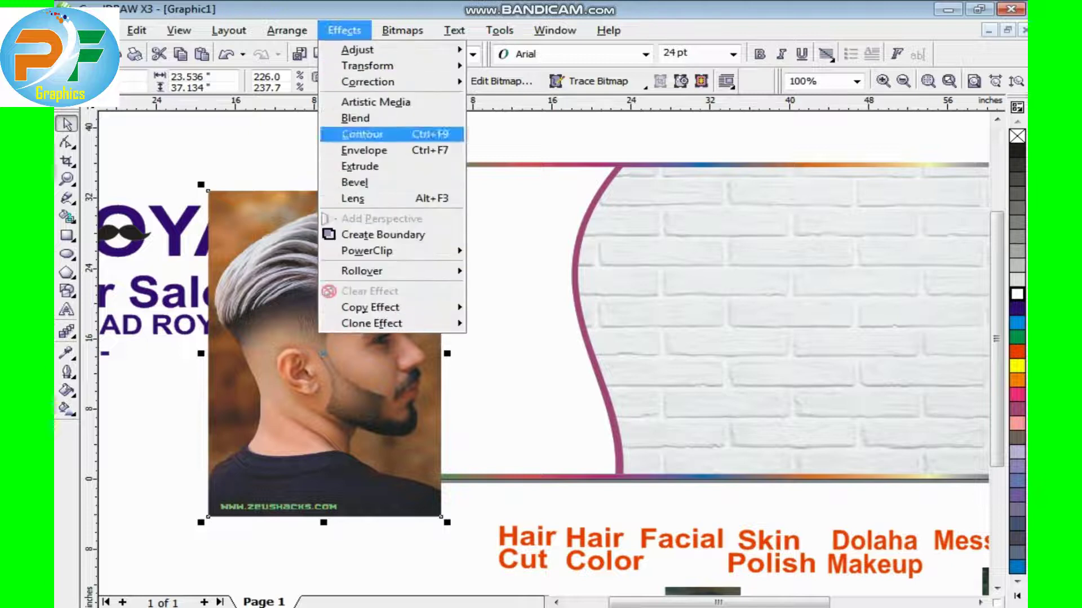
pyautogui.moveTo(363, 248)
pyautogui.click(543, 252)
pyautogui.click(507, 316)
# - Edit the PowerClip contents, aligning the photo with the panel and narrowing it to about 21.4 inches, and finish editing
pyautogui.rightClick(477, 244)
pyautogui.click(530, 273)
pyautogui.press('Right')
pyautogui.press('Right')
pyautogui.press('Right')
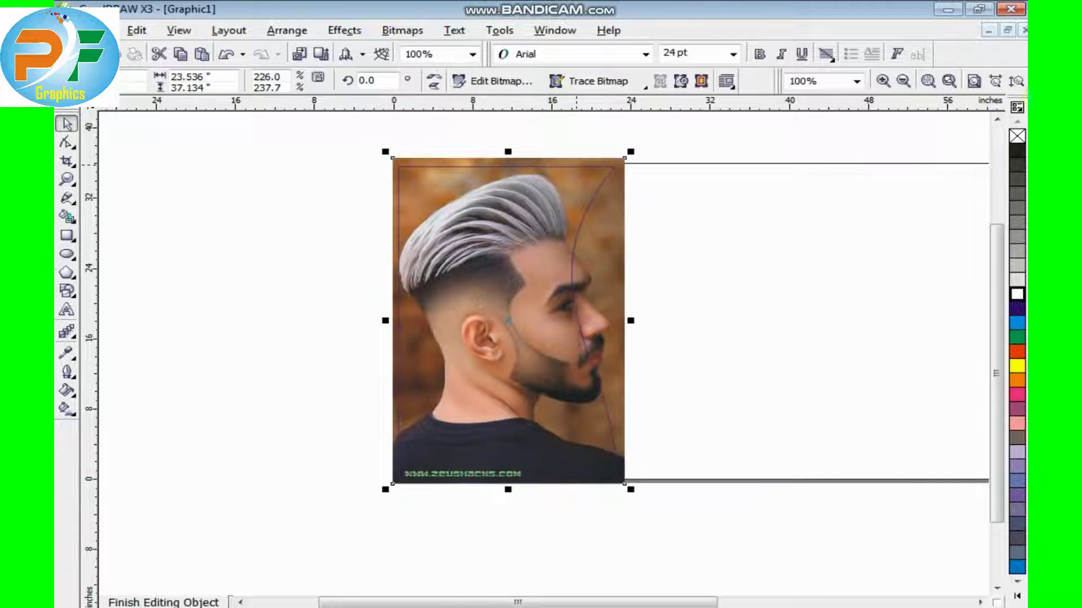
pyautogui.moveTo(627, 320); pyautogui.dragTo(610, 320)
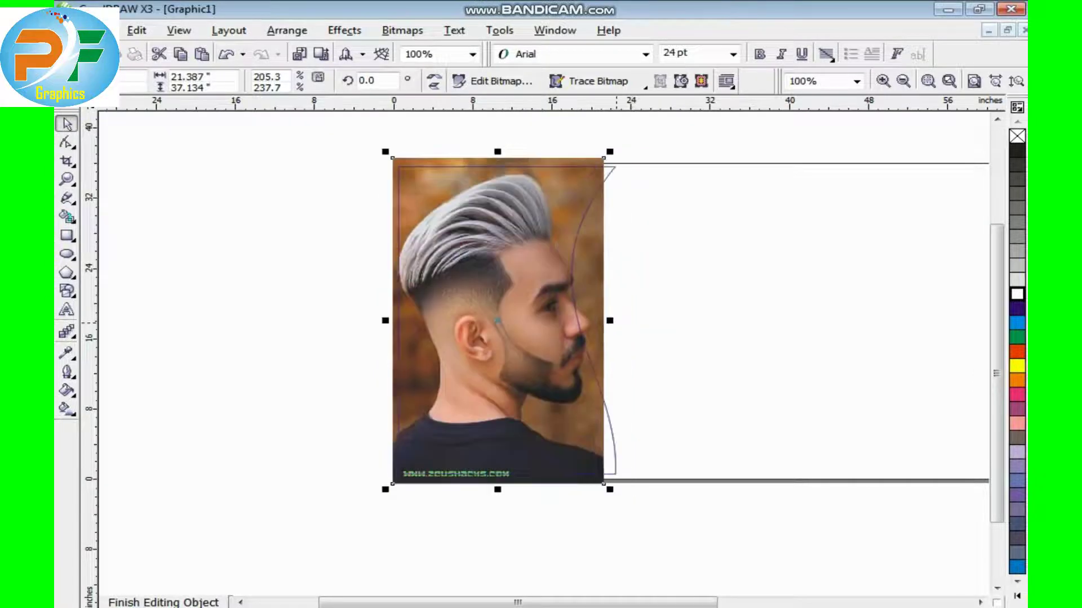
pyautogui.click(629, 321)
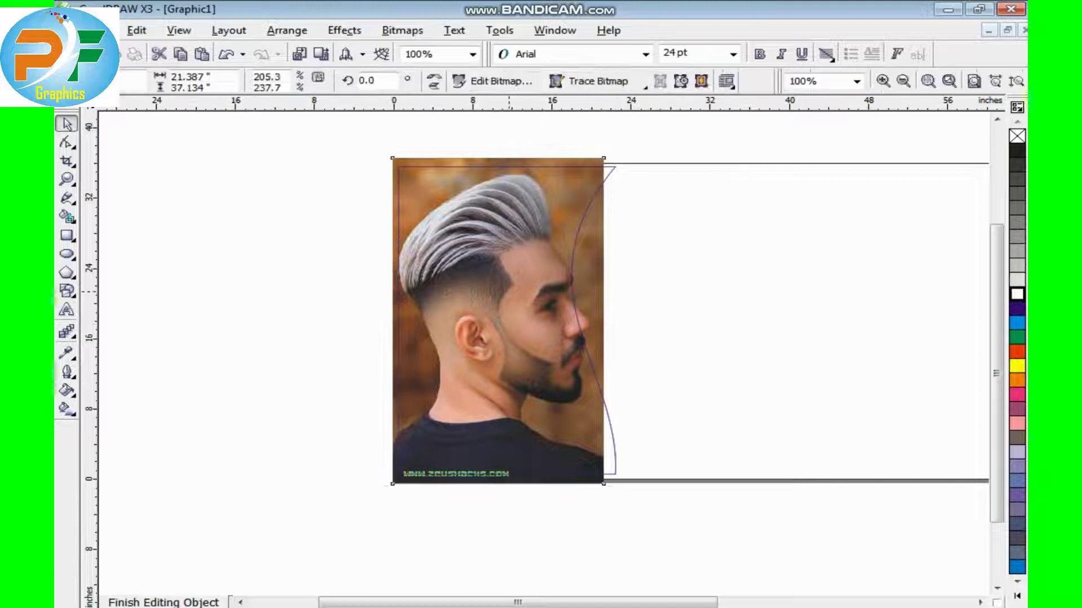
pyautogui.rightClick(510, 293)
pyautogui.click(564, 335)
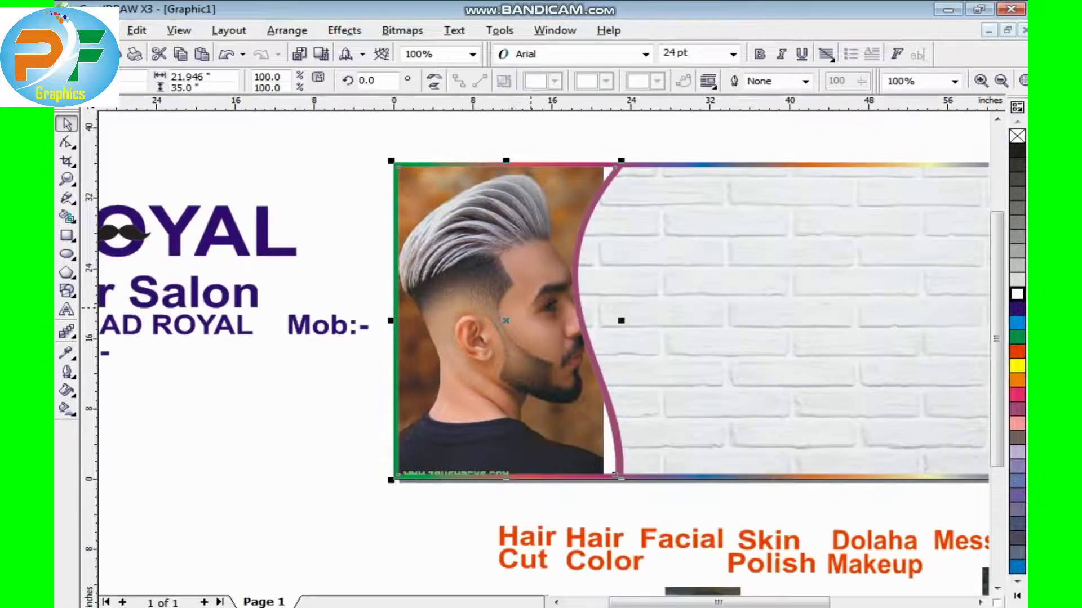
# - Extract the photo from the curved panel and move it aside to the left
pyautogui.rightClick(517, 285)
pyautogui.click(579, 291)
pyautogui.moveTo(496, 321); pyautogui.dragTo(363, 321)
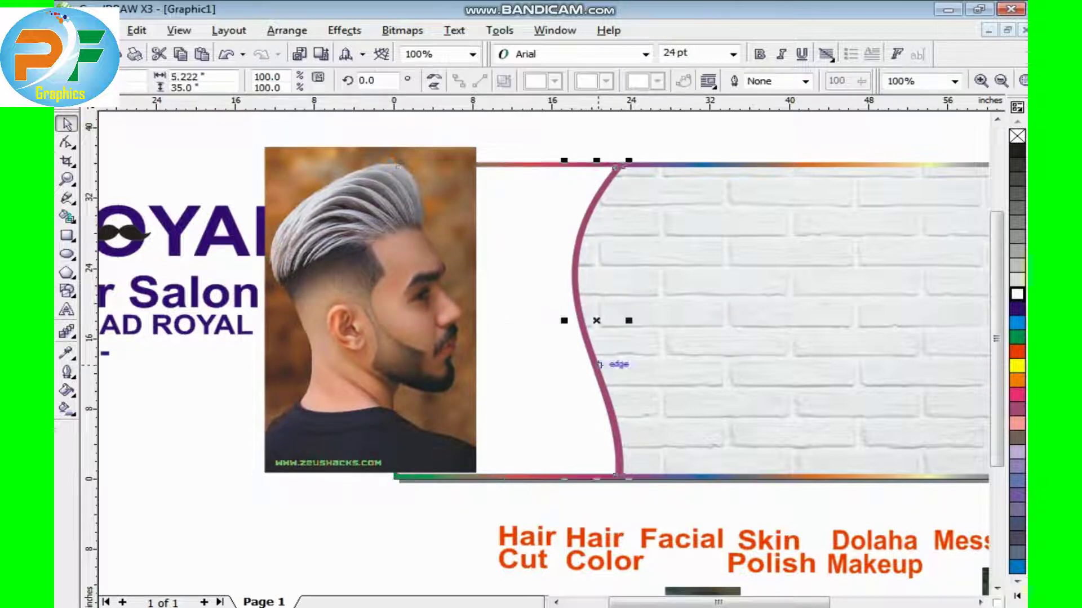
# - Reshape the white panel's curved edge outward toward the brick texture into a shallower bend
pyautogui.moveTo(564, 320); pyautogui.dragTo(391, 321)
pyautogui.press('F10')
pyautogui.moveTo(573, 291); pyautogui.dragTo(596, 291)
pyautogui.press('space')
# - Move the extracted photo closer to the white panel and widen it to about 22.8 inches
pyautogui.moveTo(338, 310)
pyautogui.mouseDown()
pyautogui.moveTo(488, 309)
pyautogui.moveTo(401, 319)
pyautogui.mouseUp()
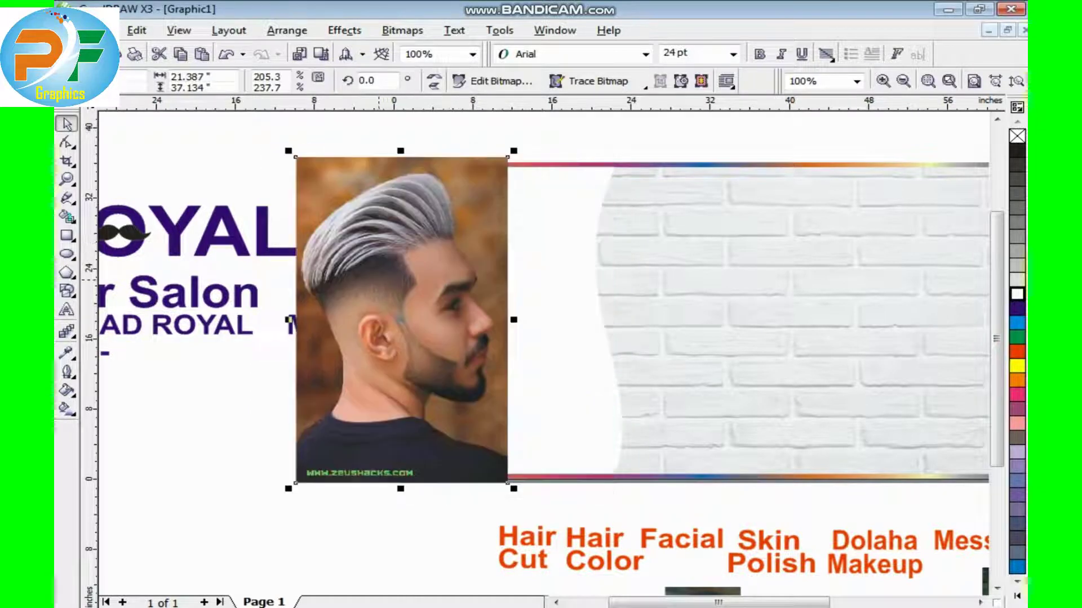
pyautogui.moveTo(513, 320); pyautogui.dragTo(527, 319)
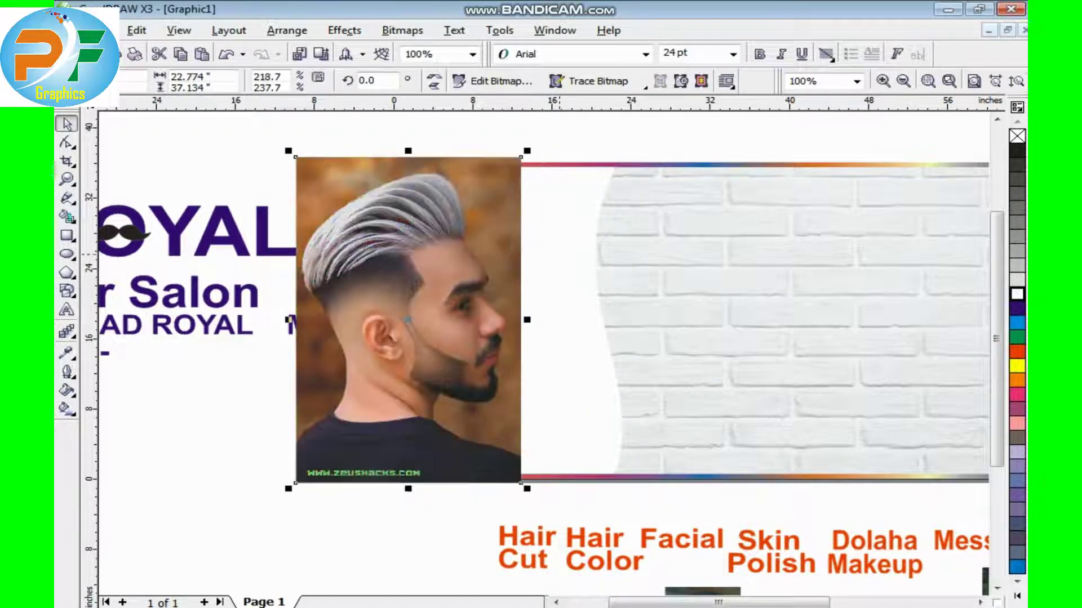
# - Place the extracted photo inside the white curved panel using PowerClip
pyautogui.click(344, 30)
pyautogui.moveTo(383, 251)
pyautogui.click(507, 251)
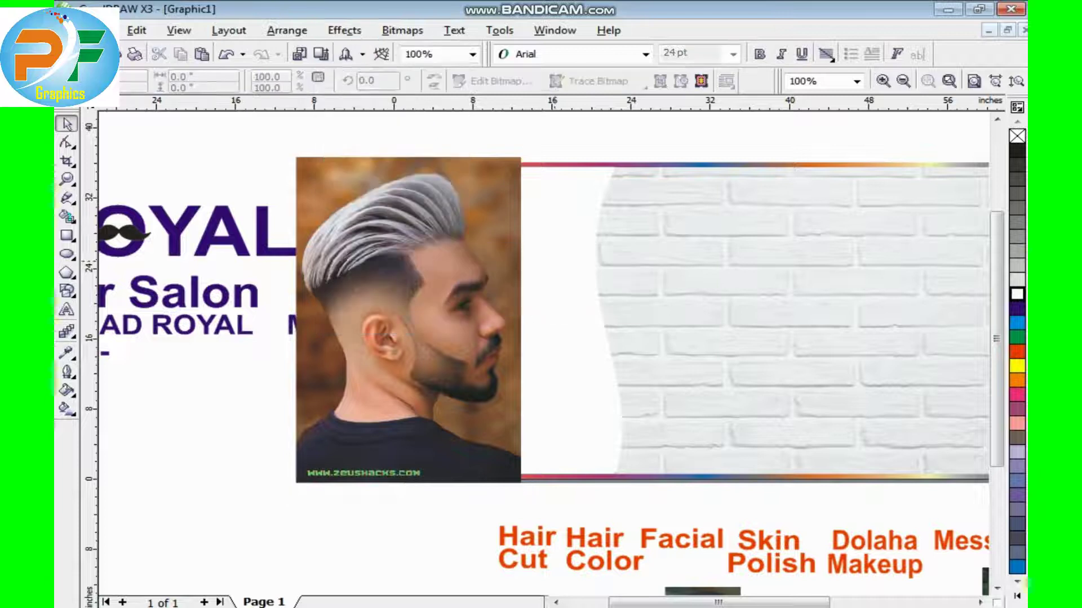
pyautogui.click(563, 338)
# - Edit the PowerClip contents and narrow the photo to about 21.7 inches wide
pyautogui.rightClick(534, 264)
pyautogui.click(580, 272)
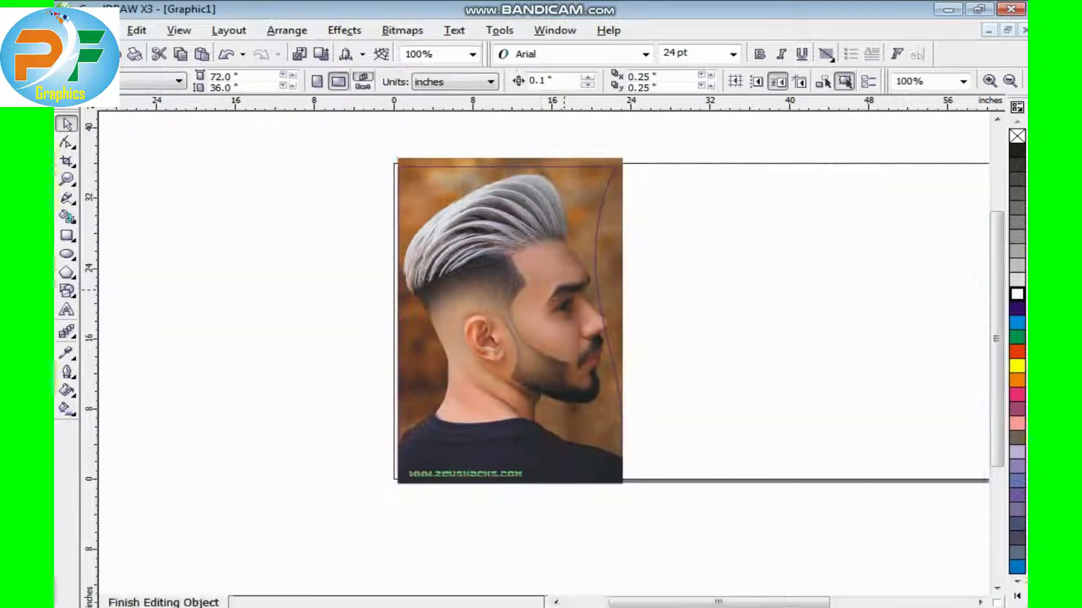
pyautogui.moveTo(627, 320); pyautogui.dragTo(617, 321)
pyautogui.scroll(1, 660, 377)
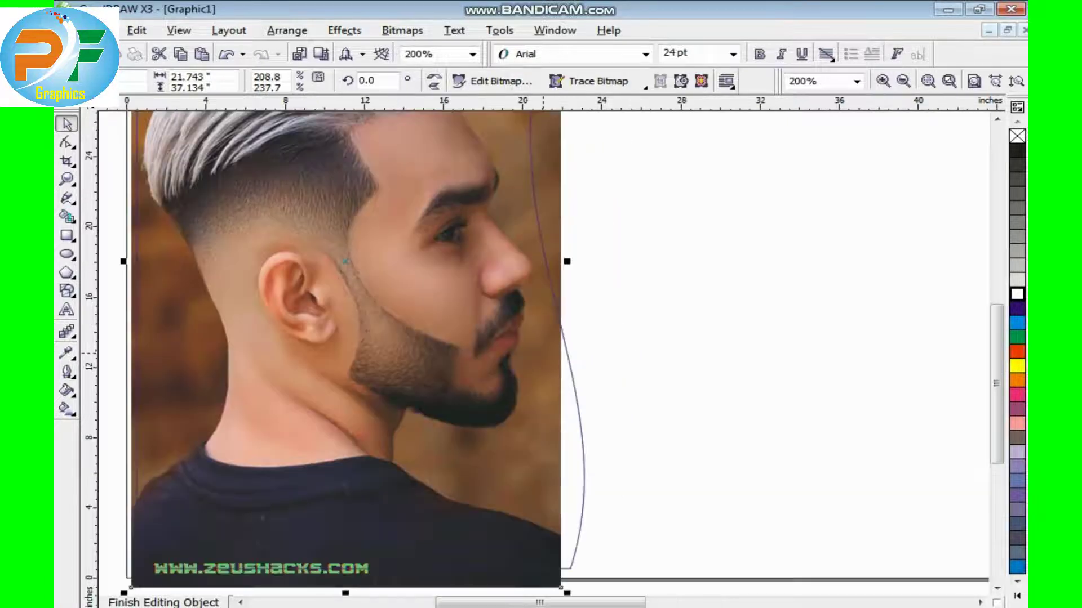
# - Sample the brown background colour below the chin in the photo and finish editing the PowerClip
pyautogui.click(67, 353)
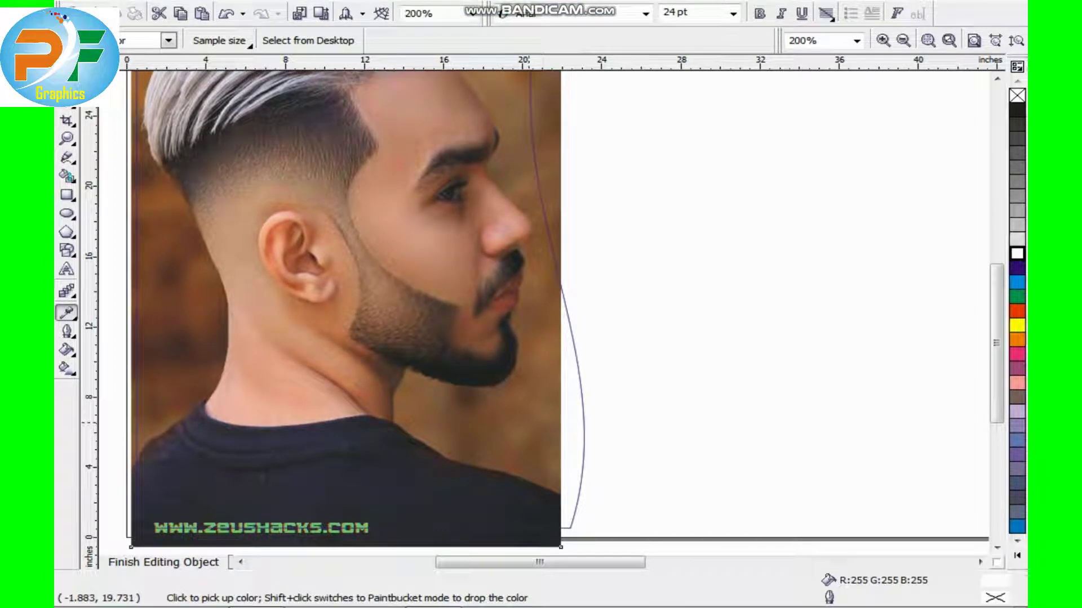
pyautogui.rightClick(526, 416)
pyautogui.press('space')
pyautogui.rightClick(255, 148)
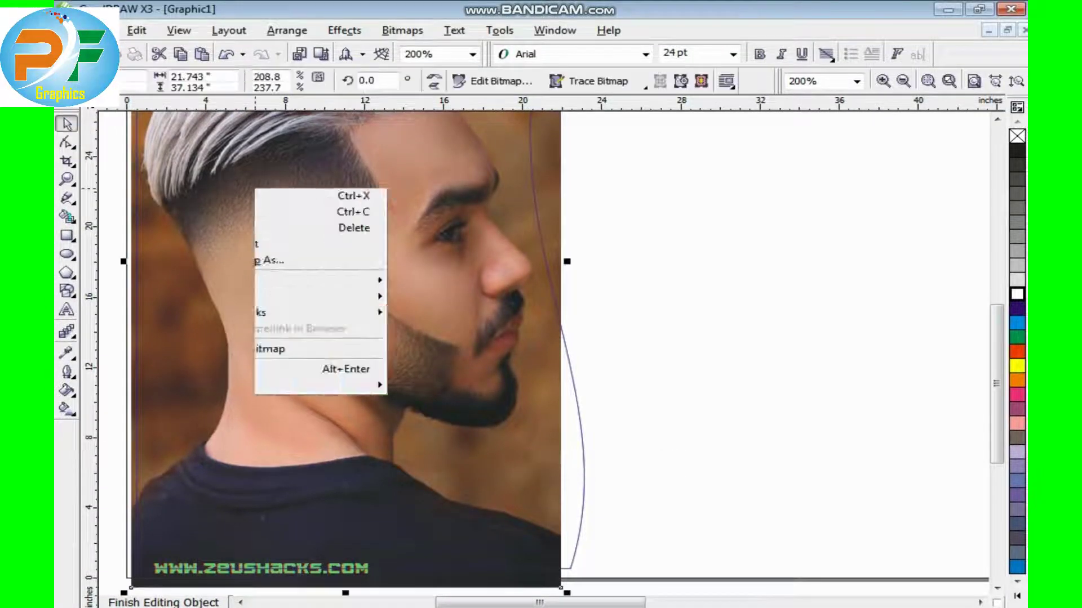
pyautogui.click(360, 237)
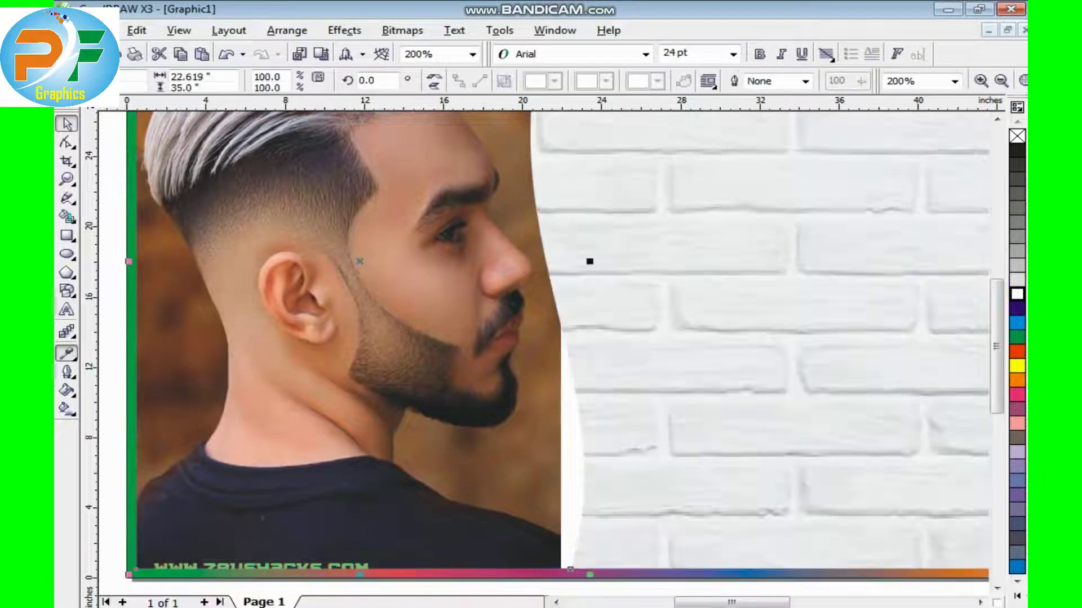
# - Fill the curved panel with the sampled brown to cover the white gap beside the photo
pyautogui.click(67, 353)
pyautogui.scroll(1, 592, 338)
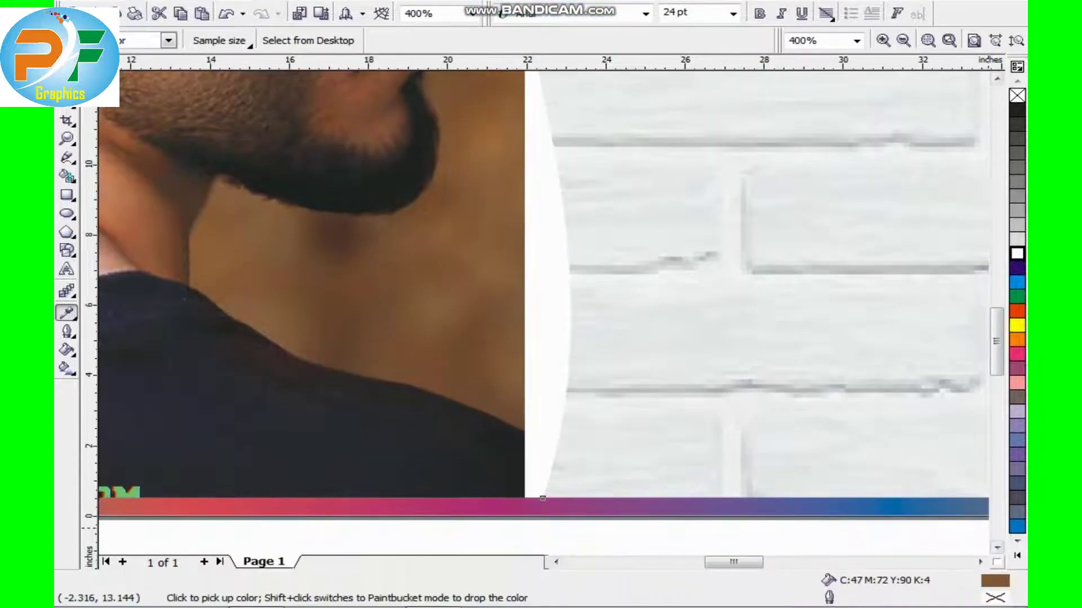
pyautogui.click(548, 339)
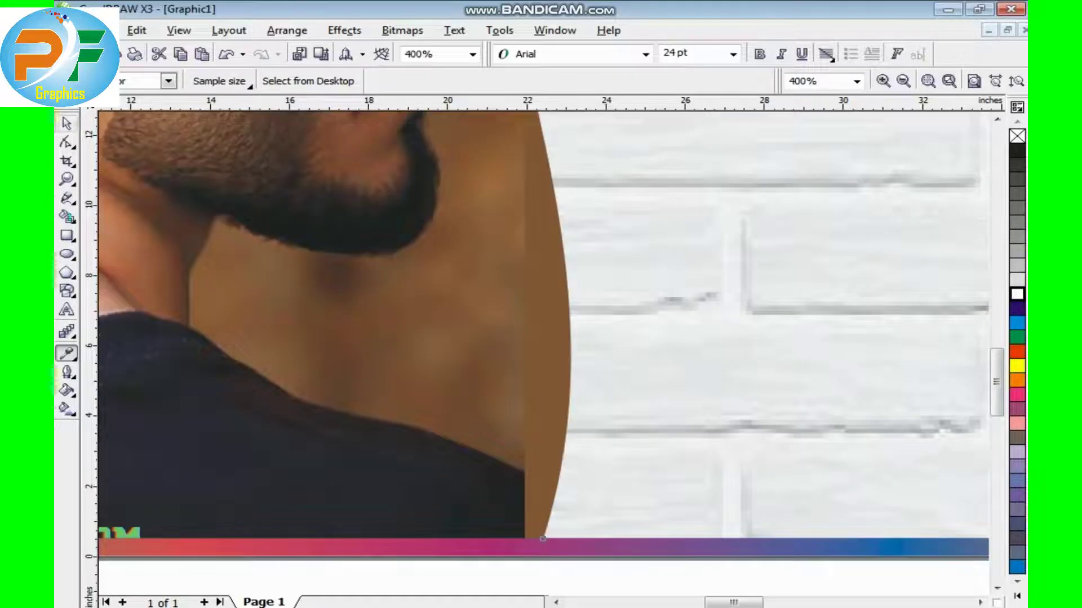
pyautogui.press('space')
pyautogui.scroll(-2, 466, 248)
pyautogui.scroll(-1, 670, 181)
pyautogui.scroll(1, 671, 181)
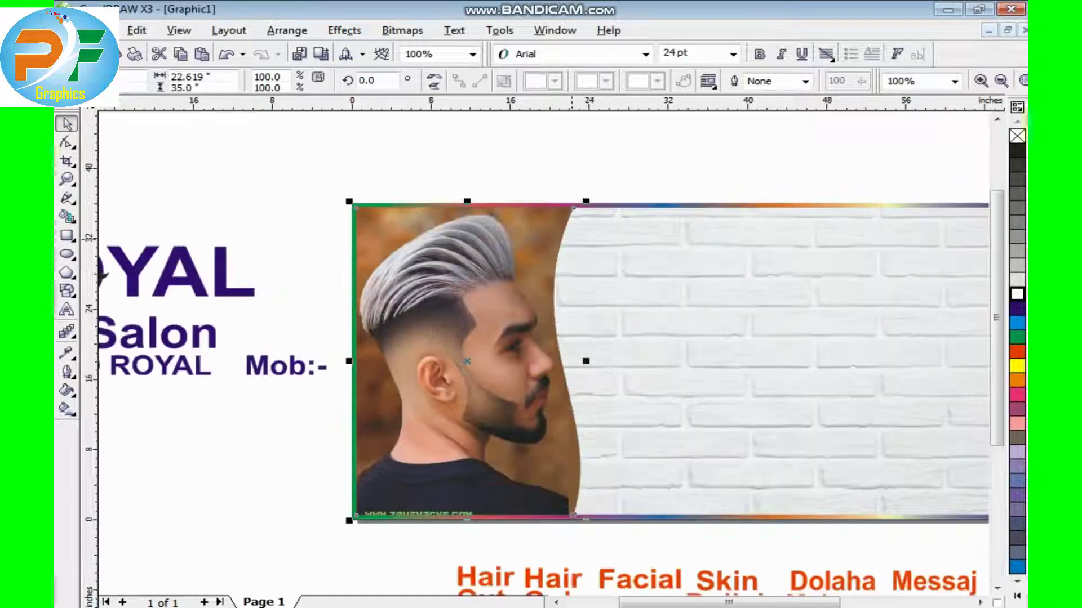
pyautogui.scroll(3, 563, 326)
pyautogui.scroll(-4, 653, 287)
pyautogui.scroll(1, 542, 528)
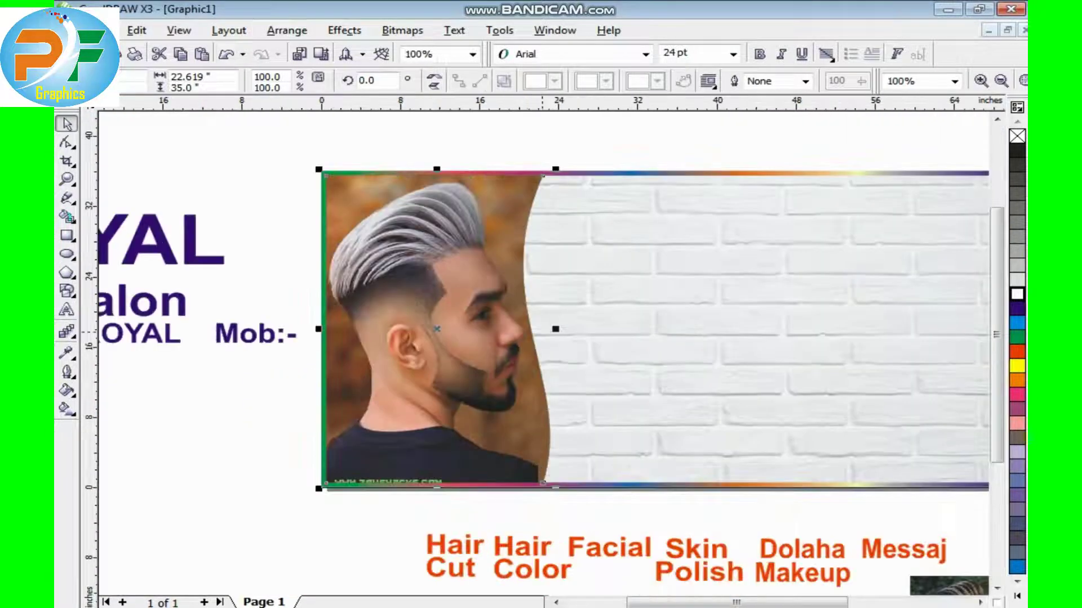
# - Duplicate the curved photo panel onto the brick area, keeping only the copy's brown shape without the photo
pyautogui.moveTo(397, 220); pyautogui.dragTo(643, 231)
pyautogui.rightClick(643, 232)
pyautogui.click(705, 240)
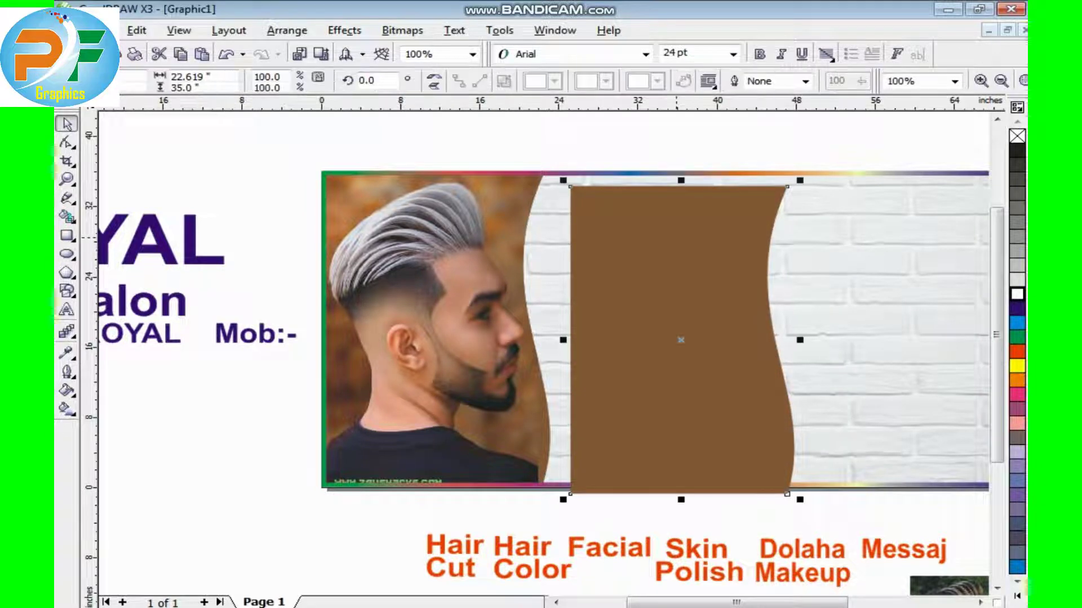
# - Trim the brown shape with a copy offset slightly to the left, leaving a thin curved strip filled with blue
pyautogui.press('Left')
pyautogui.press('Left')
pyautogui.press('Left')
pyautogui.press('Left')
pyautogui.press('Left')
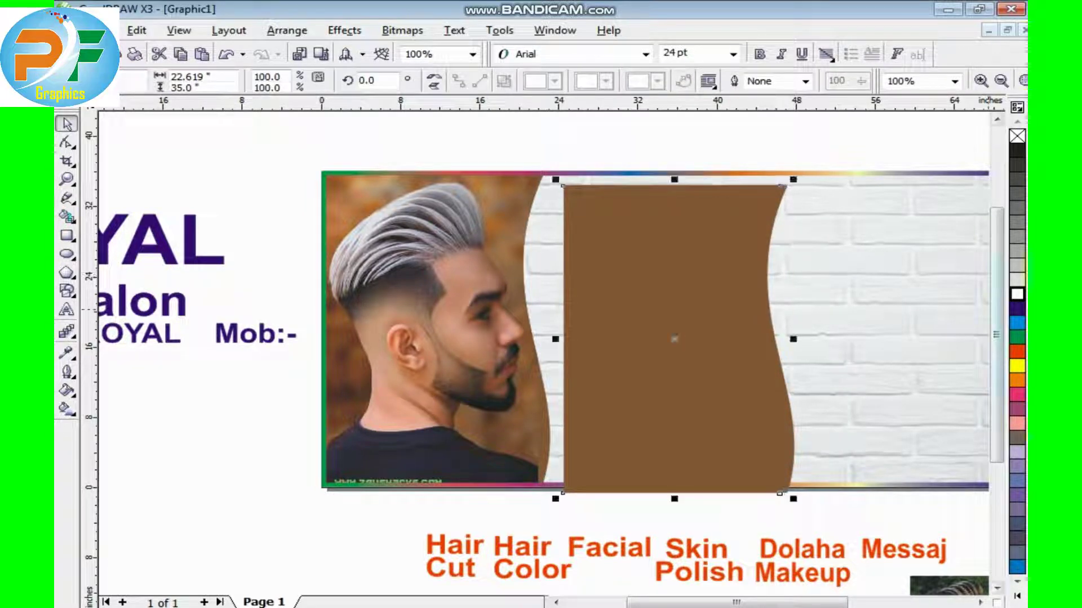
pyautogui.click(1016, 294)
pyautogui.scroll(2, 840, 318)
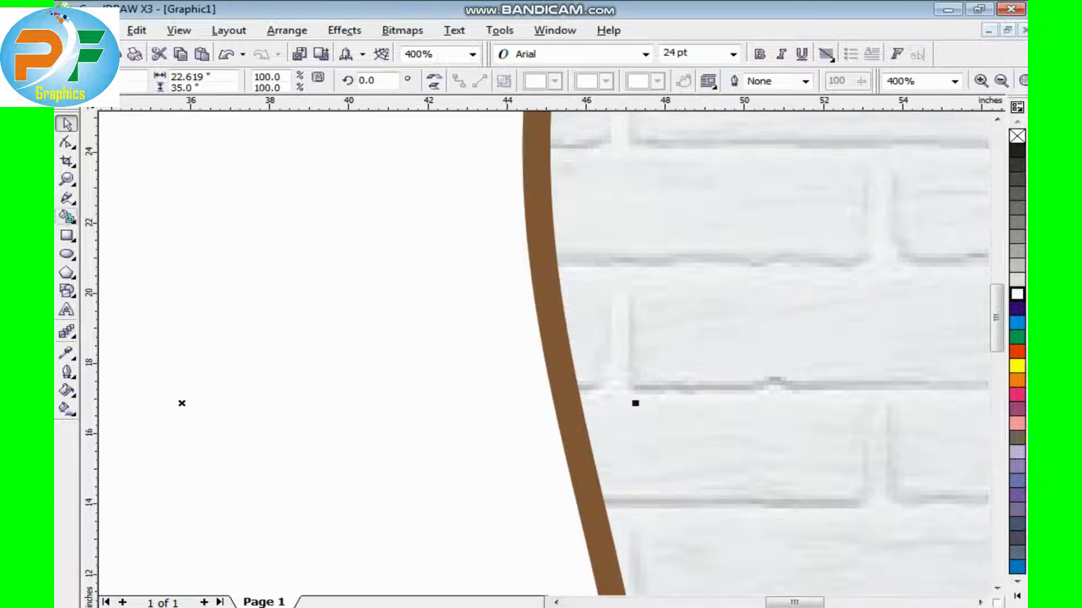
pyautogui.hotkey('ctrl', 'z')
pyautogui.press('Tab')
# - Remove the blue strip's outline and move the strip left against the photo panel's curved edge
pyautogui.press('Left')
pyautogui.press('Left')
pyautogui.press('Left')
pyautogui.press('Left')
pyautogui.press('Left')
pyautogui.press('Left')
pyautogui.press('Left')
pyautogui.press('Left')
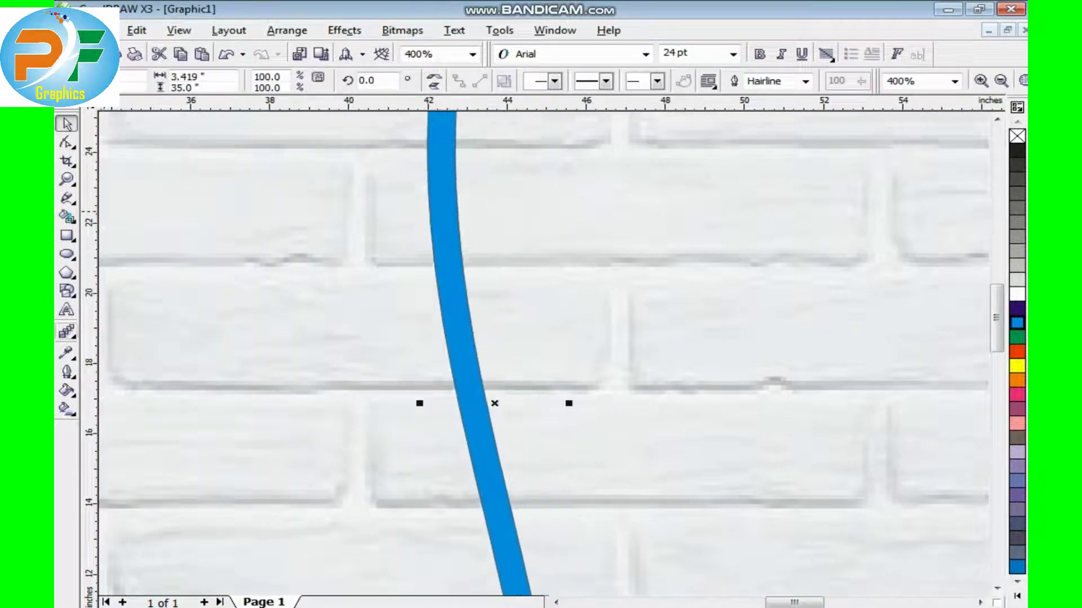
pyautogui.press('Left')
pyautogui.press('Left')
pyautogui.press('Left')
pyautogui.press('Left')
pyautogui.press('Left')
pyautogui.press('Left')
pyautogui.press('Left')
pyautogui.press('Left')
pyautogui.press('Left')
pyautogui.press('Left')
pyautogui.press('Left')
pyautogui.press('Left')
pyautogui.press('Left')
pyautogui.press('Left')
pyautogui.press('Left')
pyautogui.click(67, 372)
pyautogui.scroll(-5, 560, 277)
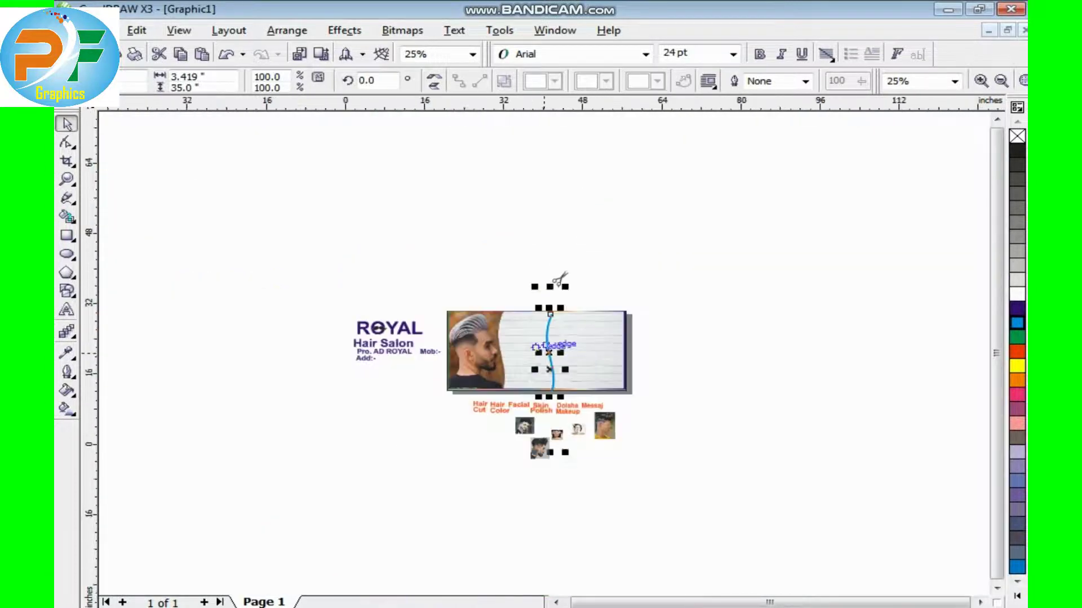
pyautogui.scroll(2, 560, 278)
pyautogui.moveTo(352, 344); pyautogui.dragTo(352, 344)
pyautogui.scroll(3, 369, 231)
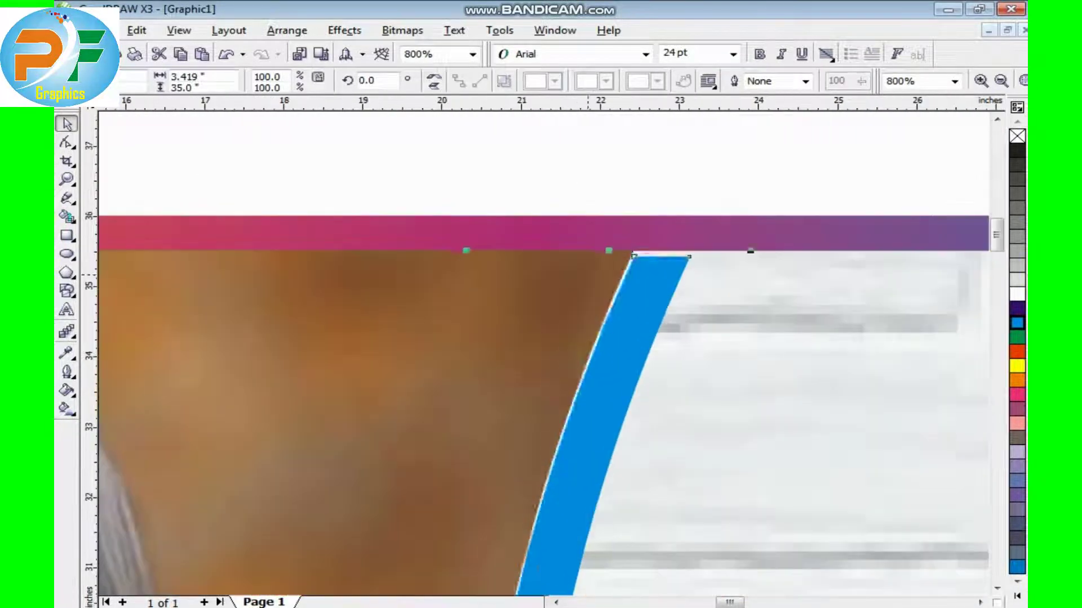
# - Align the blue strip closely with the curved edge and height of the photo panel
pyautogui.press('Escape')
pyautogui.scroll(-4, 659, 229)
pyautogui.scroll(3, 580, 451)
pyautogui.press('Tab')
pyautogui.press('Tab')
pyautogui.scroll(-3, 651, 145)
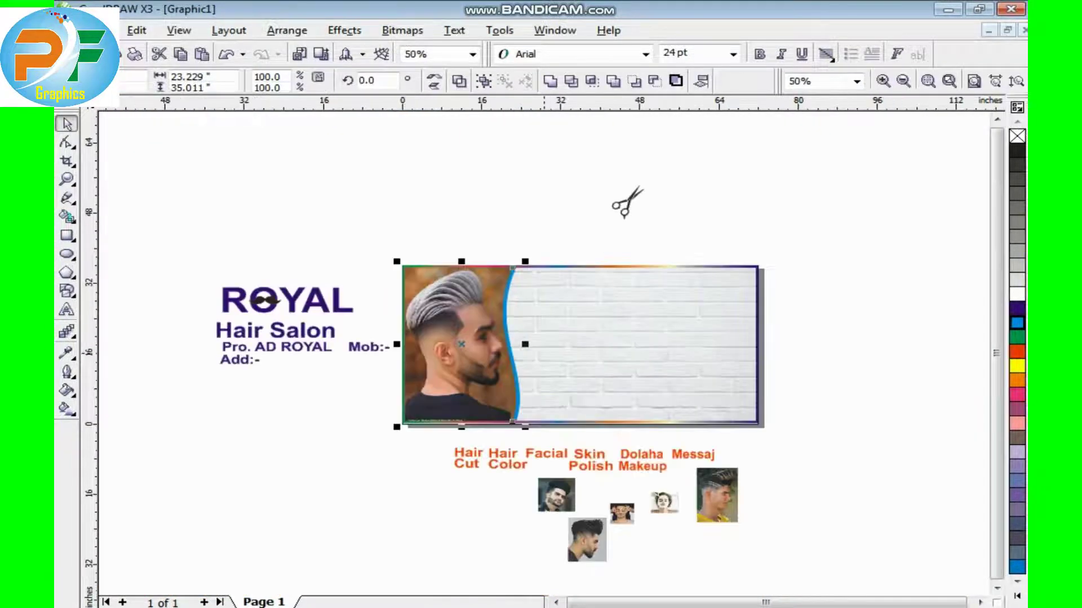
pyautogui.press('Escape')
pyautogui.scroll(1, 676, 314)
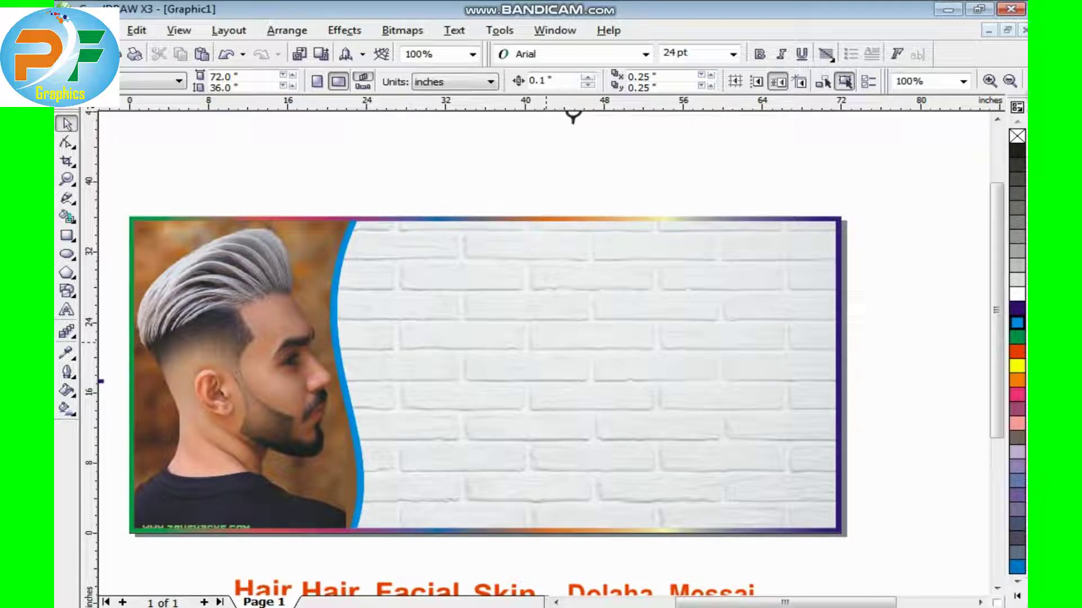
pyautogui.scroll(-1, 473, 335)
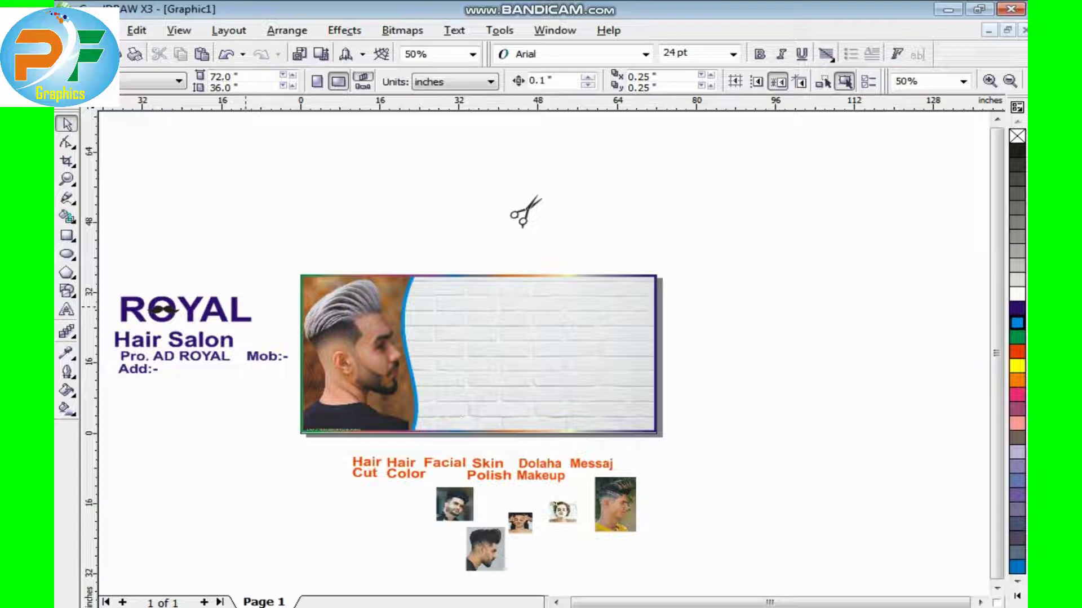
# - Move the ROYAL text with its mustache onto the brick area and enlarge them to about 46.3 inches wide
pyautogui.press('Tab')
pyautogui.press('F10')
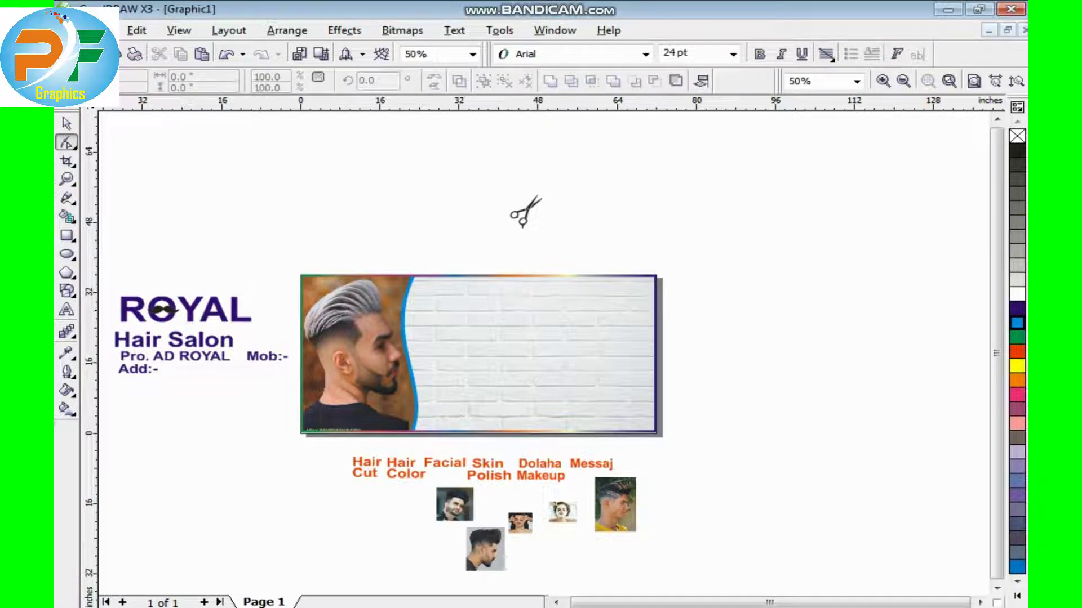
pyautogui.press('space')
pyautogui.moveTo(186, 310); pyautogui.dragTo(482, 292)
pyautogui.scroll(1, 509, 267)
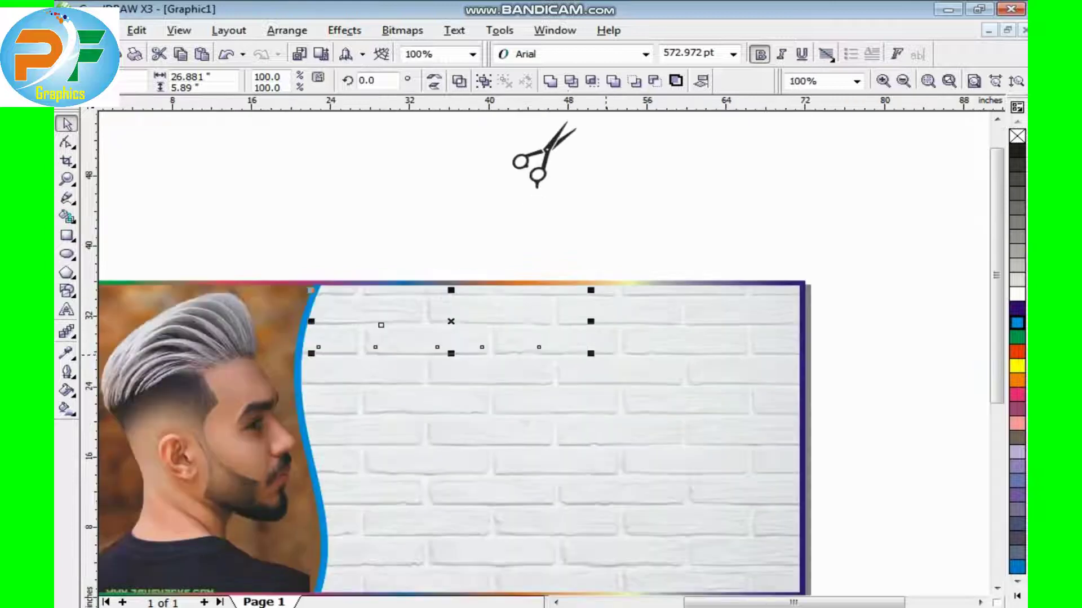
pyautogui.moveTo(591, 353); pyautogui.dragTo(784, 390)
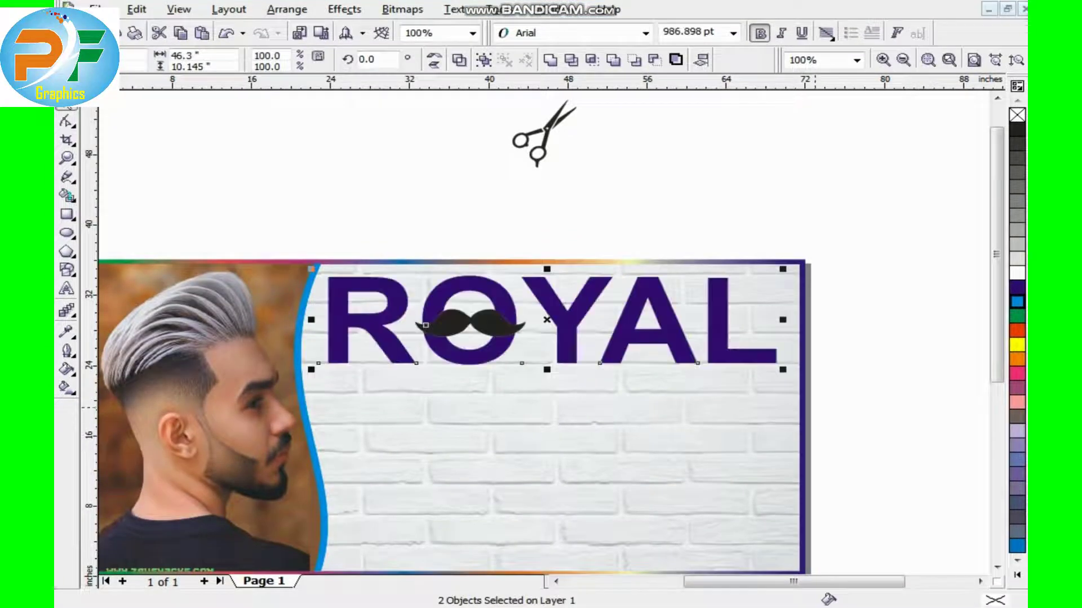
# - Fill the ROYAL text and mustache with red and move the mustache above the banner
pyautogui.click(1017, 331)
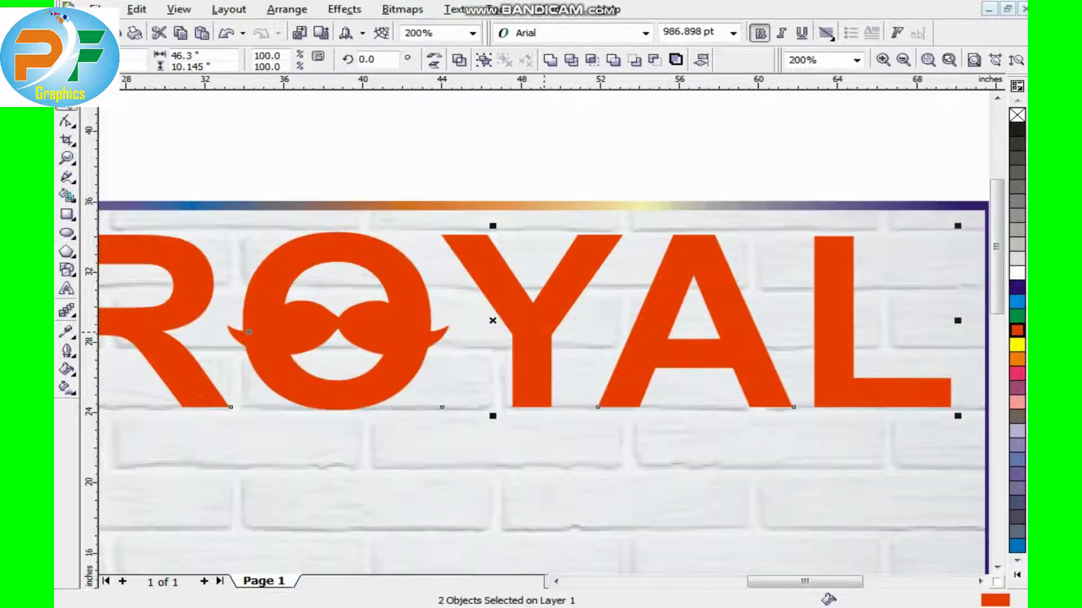
pyautogui.scroll(1, 614, 318)
pyautogui.press('Escape')
pyautogui.click(299, 326)
pyautogui.moveTo(338, 326); pyautogui.dragTo(353, 142)
pyautogui.click(282, 190)
# - Change the font of the ROYAL text to Stencil
pyautogui.click(316, 248)
pyautogui.click(645, 33)
pyautogui.click(645, 54)
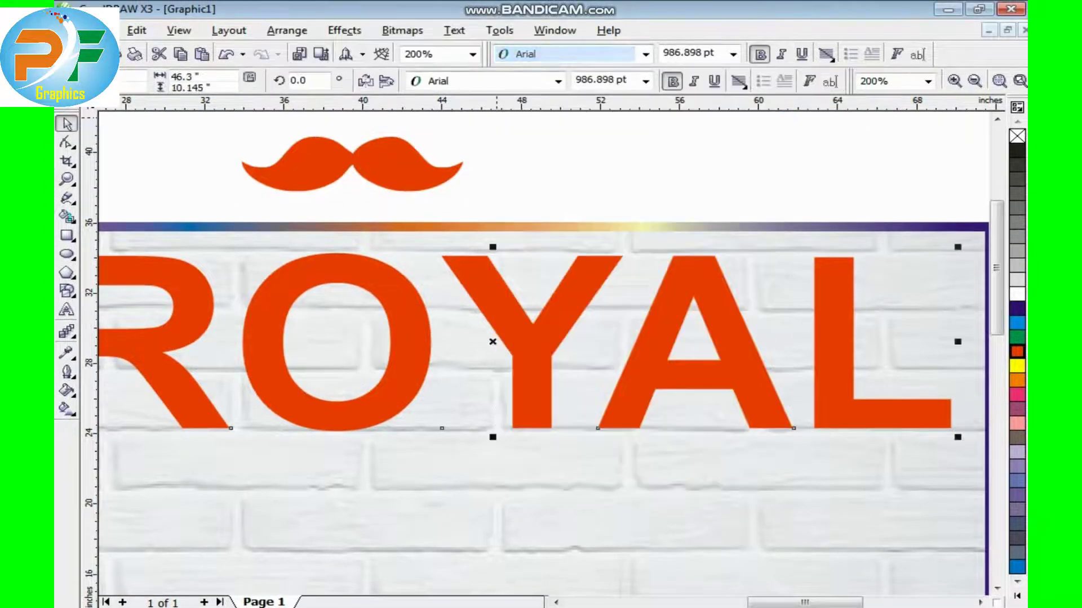
pyautogui.click(558, 80)
pyautogui.press('Down')
pyautogui.press('Down')
pyautogui.press('Down')
pyautogui.press('Down')
pyautogui.press('Down')
pyautogui.press('Down')
pyautogui.press('Down')
pyautogui.press('Down')
pyautogui.press('Down')
pyautogui.press('Down')
pyautogui.press('Down')
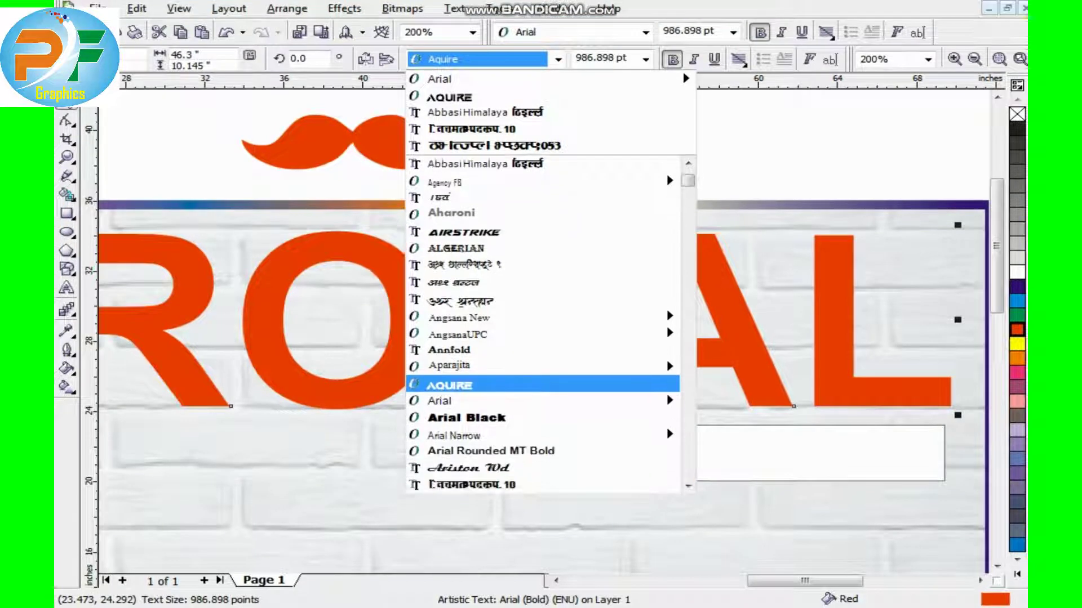
pyautogui.press('Down')
pyautogui.press('Down')
pyautogui.press('Down')
pyautogui.press('Down')
pyautogui.press('Down')
pyautogui.press('Down')
pyautogui.press('Down')
pyautogui.press('Down')
pyautogui.press('Down')
pyautogui.press('Down')
pyautogui.press('Down')
pyautogui.press('Down')
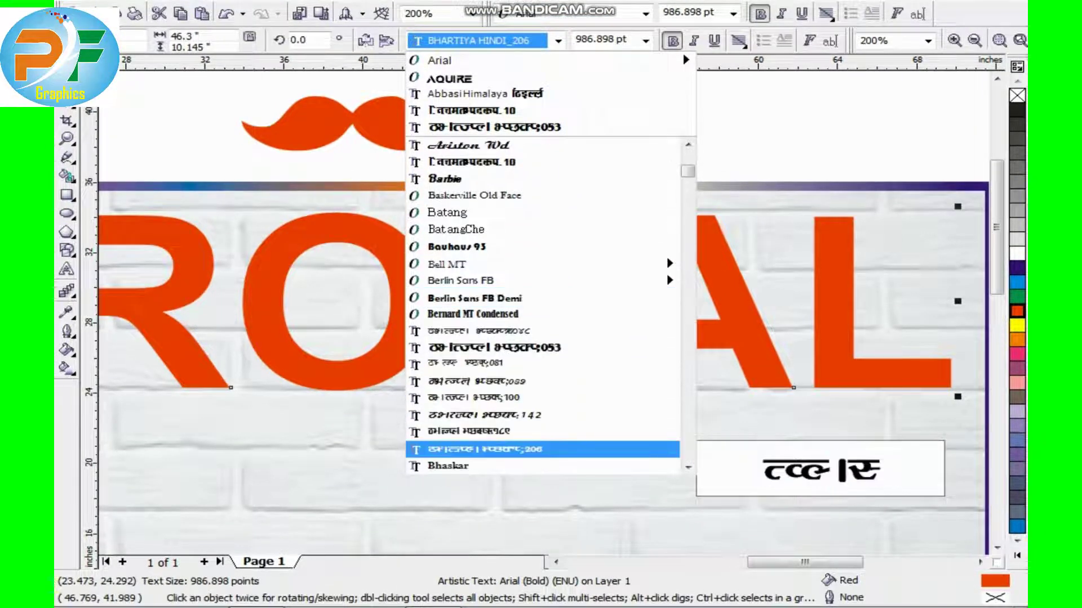
pyautogui.press('Down')
pyautogui.press('Down')
pyautogui.press('Down')
pyautogui.press('Down')
pyautogui.press('Down')
pyautogui.press('Down')
pyautogui.press('Down')
pyautogui.press('Down')
pyautogui.press('Down')
pyautogui.press('Down')
pyautogui.press('Down')
pyautogui.press('Down')
pyautogui.press('Down')
pyautogui.press('Down')
pyautogui.press('Down')
pyautogui.press('Down')
pyautogui.press('Down')
pyautogui.press('Down')
pyautogui.press('Down')
pyautogui.press('Down')
pyautogui.press('Up')
pyautogui.press('Up')
pyautogui.press('Up')
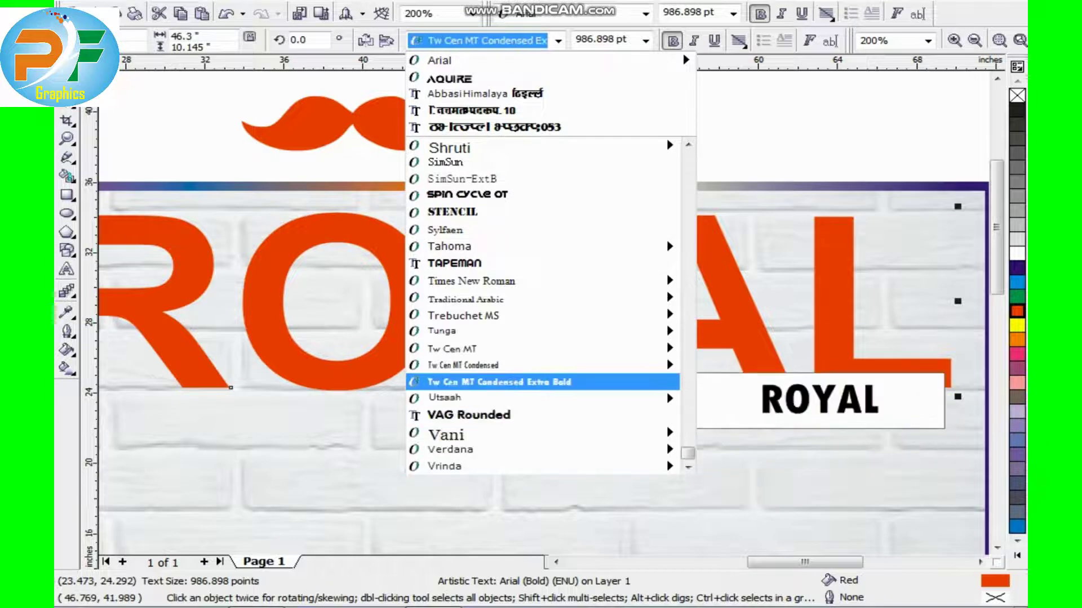
pyautogui.press('Up')
pyautogui.press('Up')
pyautogui.press('Up')
pyautogui.press('Up')
pyautogui.press('Up')
pyautogui.press('Up')
pyautogui.press('Up')
pyautogui.press('Up')
pyautogui.press('Up')
pyautogui.press('Up')
pyautogui.press('Up')
pyautogui.press('Down')
pyautogui.press('Return')
pyautogui.press('F3')
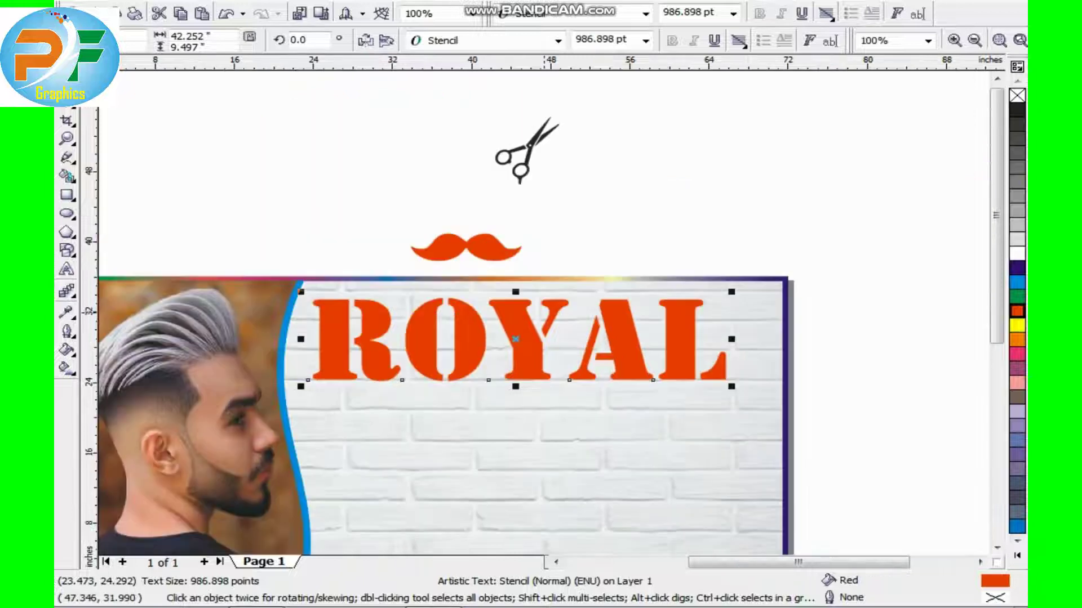
# - Try the Revue BT font on the ROYAL text
pyautogui.hotkey('alt', 'Down')
pyautogui.press('Up')
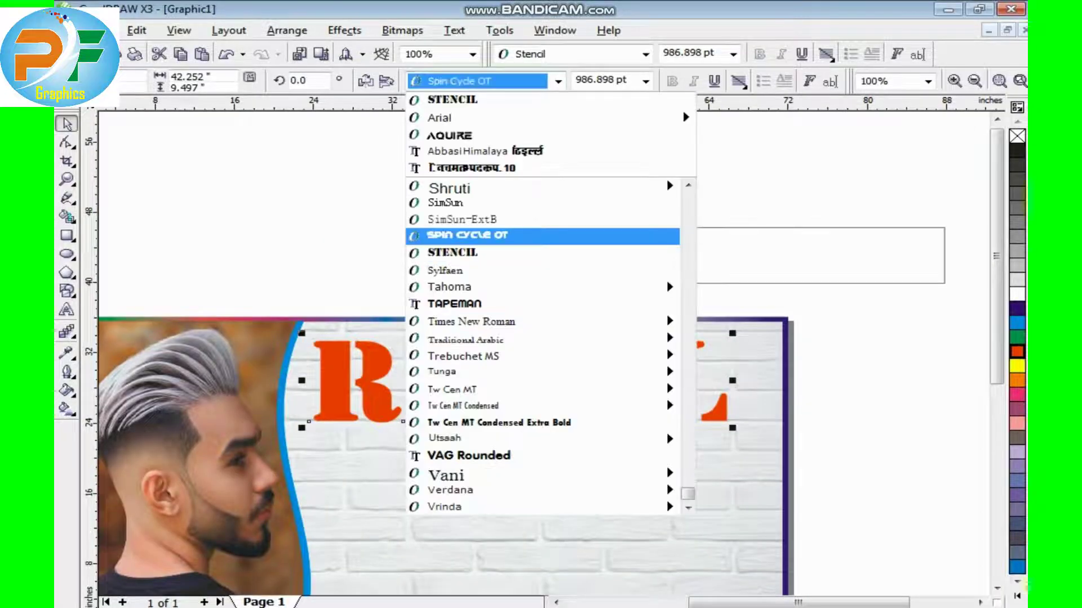
pyautogui.press('Up')
pyautogui.press('Up')
pyautogui.press('Up')
pyautogui.press('Up')
pyautogui.press('Up')
pyautogui.press('Up')
pyautogui.press('Up')
pyautogui.press('Up')
pyautogui.press('Up')
pyautogui.press('Up')
pyautogui.press('Up')
pyautogui.press('Up')
pyautogui.press('Up')
pyautogui.press('Up')
pyautogui.press('Up')
pyautogui.press('Up')
pyautogui.press('Up')
pyautogui.press('Up')
pyautogui.press('Up')
pyautogui.press('Up')
pyautogui.press('Up')
pyautogui.press('Up')
pyautogui.press('Down')
pyautogui.press('Down')
pyautogui.press('Down')
pyautogui.press('Down')
pyautogui.press('Down')
pyautogui.press('Down')
pyautogui.press('Down')
pyautogui.press('Down')
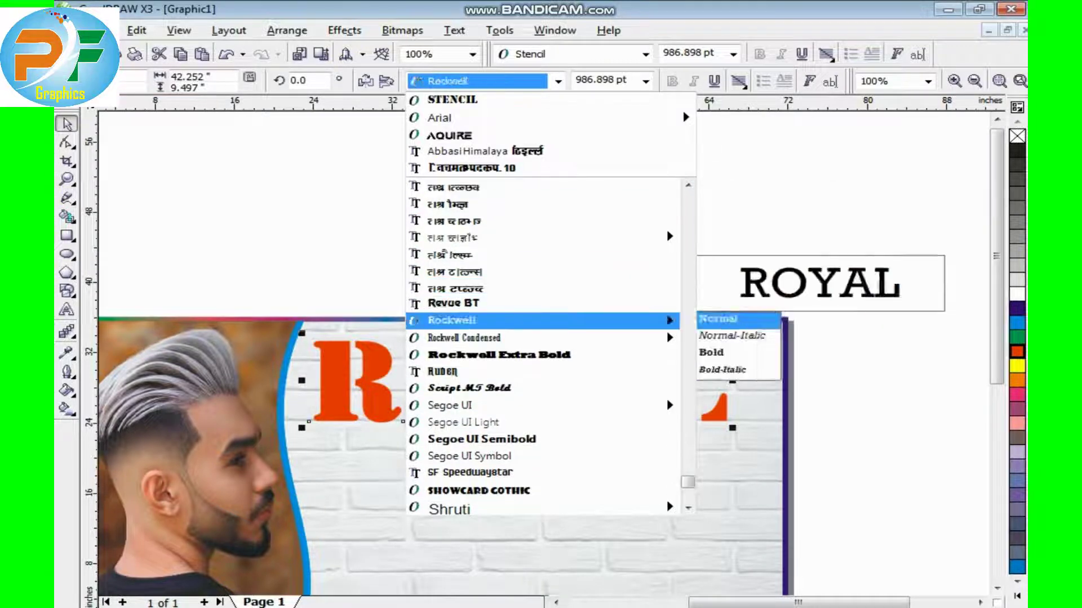
pyautogui.press('Up')
pyautogui.press('Return')
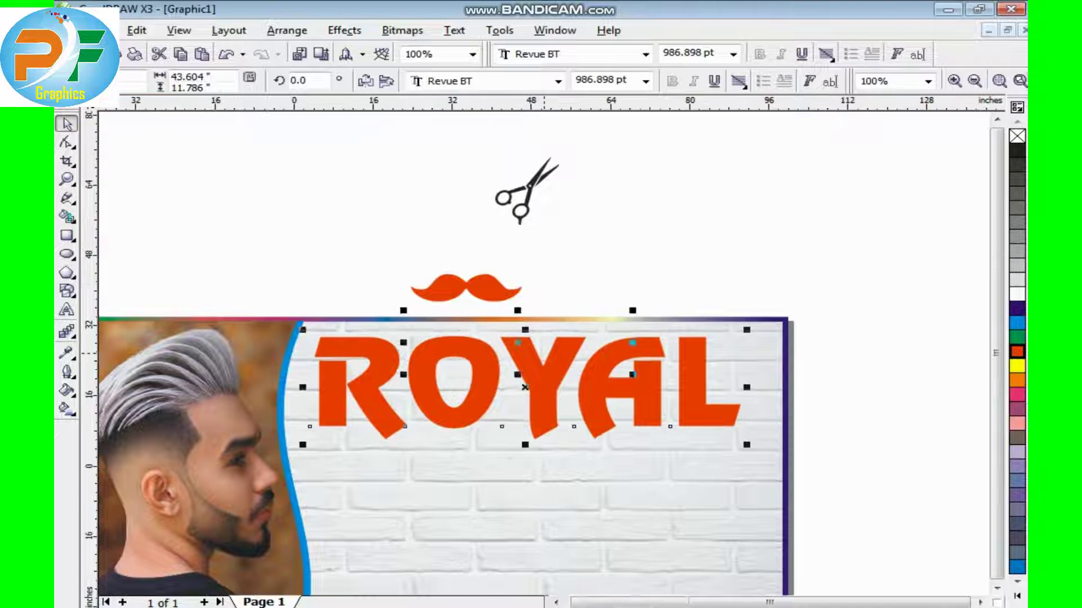
# - Try the OkayD font on the ROYAL text
pyautogui.scroll(-1, 595, 244)
pyautogui.scroll(1, 563, 343)
pyautogui.hotkey('ctrl', 'shift', 'f')
pyautogui.press('Up')
pyautogui.press('Up')
pyautogui.press('Up')
pyautogui.press('Up')
pyautogui.press('Up')
pyautogui.press('Up')
pyautogui.press('Up')
pyautogui.press('Up')
pyautogui.press('Up')
pyautogui.press('Up')
pyautogui.press('Up')
pyautogui.press('Up')
pyautogui.press('Up')
pyautogui.press('Up')
pyautogui.press('Up')
pyautogui.press('Up')
pyautogui.press('Up')
pyautogui.press('Up')
pyautogui.press('Up')
pyautogui.press('Up')
pyautogui.press('Up')
pyautogui.press('Up')
pyautogui.press('Up')
pyautogui.press('Up')
pyautogui.press('Up')
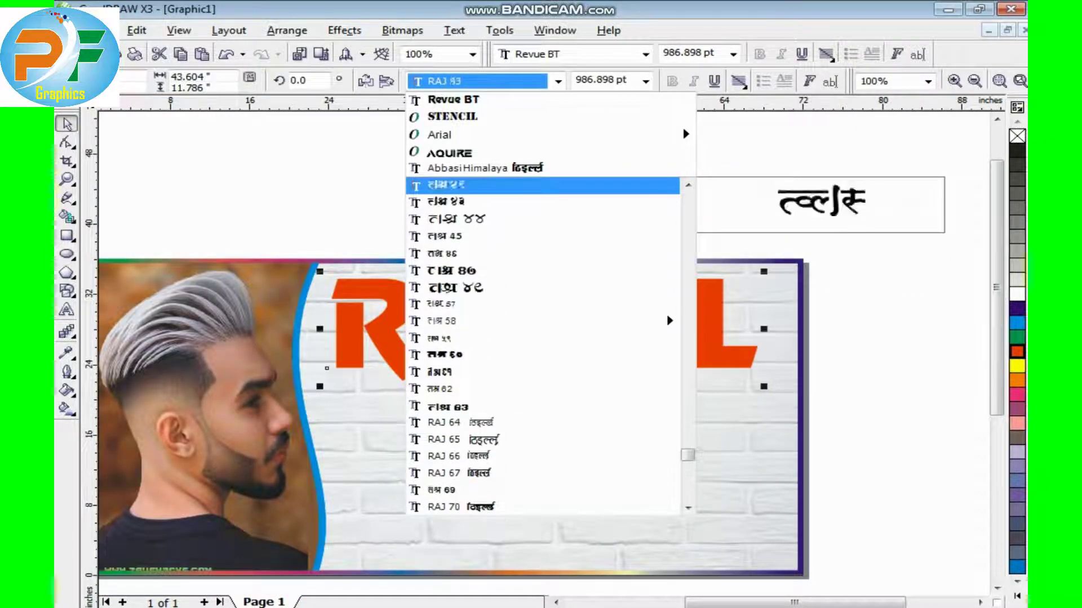
pyautogui.press('Up')
pyautogui.press('Up')
pyautogui.press('Up')
pyautogui.press('Up')
pyautogui.press('Up')
pyautogui.press('Up')
pyautogui.press('Up')
pyautogui.press('Up')
pyautogui.press('Up')
pyautogui.press('Up')
pyautogui.press('Up')
pyautogui.press('Up')
pyautogui.press('Up')
pyautogui.press('Up')
pyautogui.press('Up')
pyautogui.press('Up')
pyautogui.press('Up')
pyautogui.press('Up')
pyautogui.press('Up')
pyautogui.press('Up')
pyautogui.press('Down')
pyautogui.press('Down')
pyautogui.press('Down')
pyautogui.press('Down')
pyautogui.press('Down')
pyautogui.press('Up')
pyautogui.press('Up')
pyautogui.press('Down')
pyautogui.press('Up')
pyautogui.press('Up')
pyautogui.press('Up')
pyautogui.press('Up')
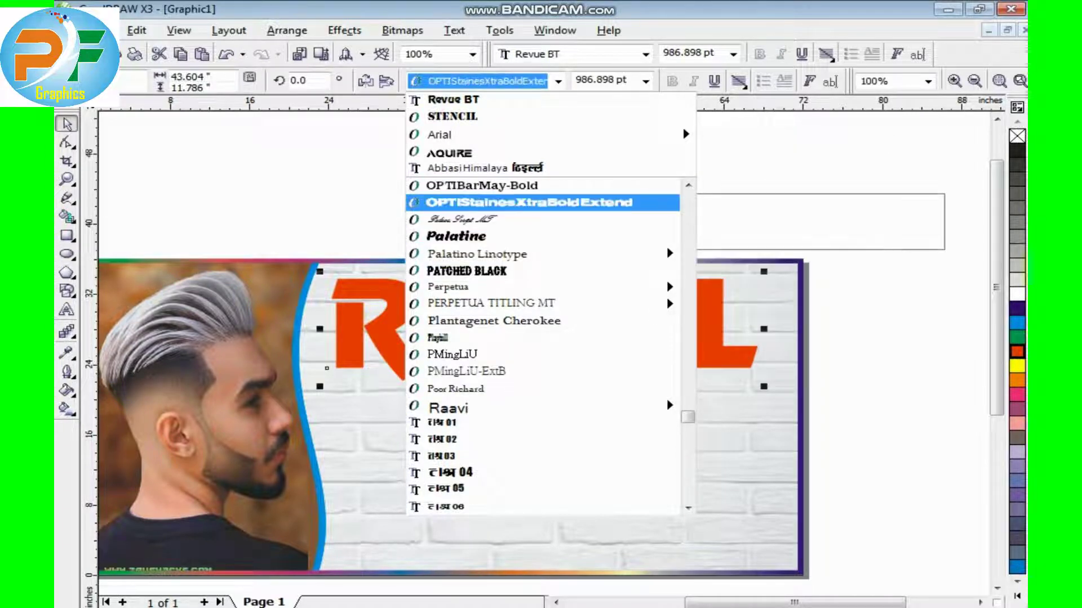
pyautogui.press('Up')
pyautogui.press('Return')
# - Change the font of the ROYAL text to Nyala
pyautogui.click(558, 81)
pyautogui.press('Up')
pyautogui.press('Up')
pyautogui.press('Up')
pyautogui.press('Up')
pyautogui.press('Down')
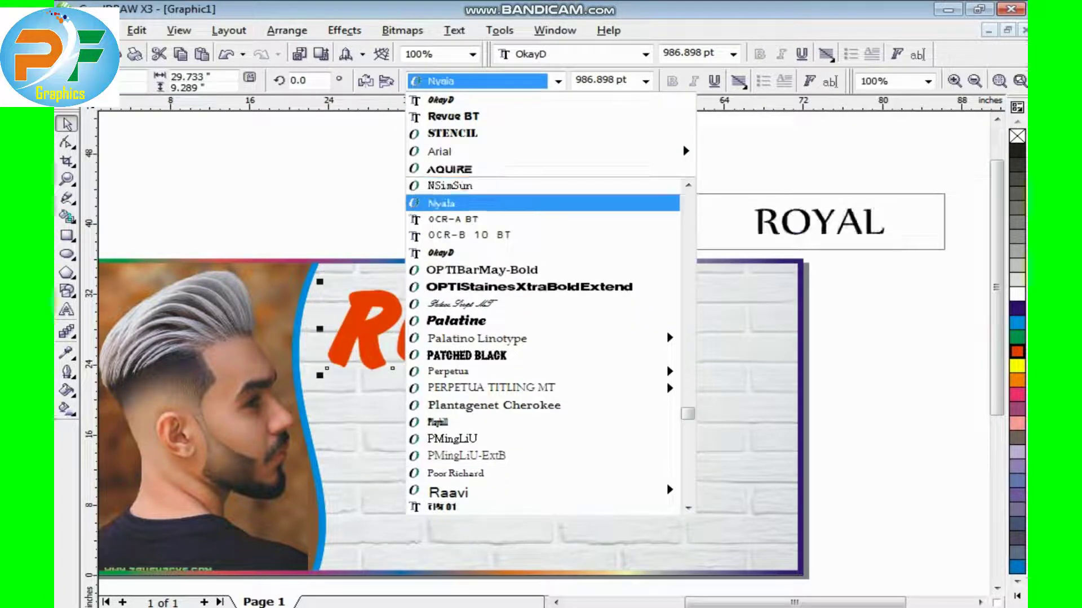
pyautogui.press('Return')
# - Try the Lemon Jelly Personal Use font on the ROYAL text
pyautogui.hotkey('alt', 'Down')
pyautogui.press('Up')
pyautogui.press('Up')
pyautogui.press('Up')
pyautogui.press('Up')
pyautogui.press('Up')
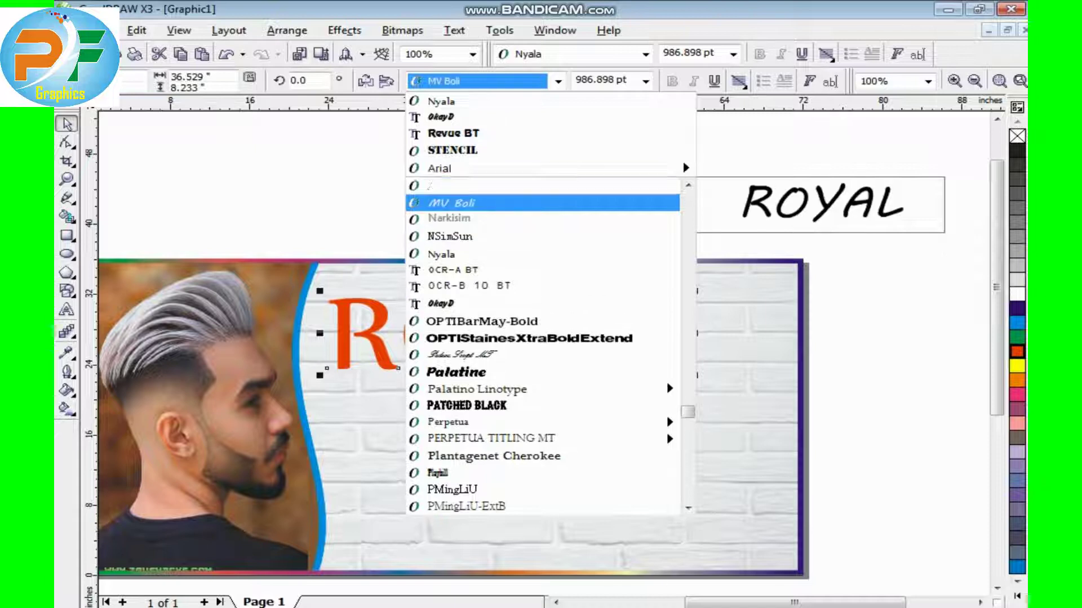
pyautogui.press('Up')
pyautogui.press('Up')
pyautogui.press('Up')
pyautogui.press('Up')
pyautogui.press('Up')
pyautogui.press('Up')
pyautogui.press('Up')
pyautogui.press('Up')
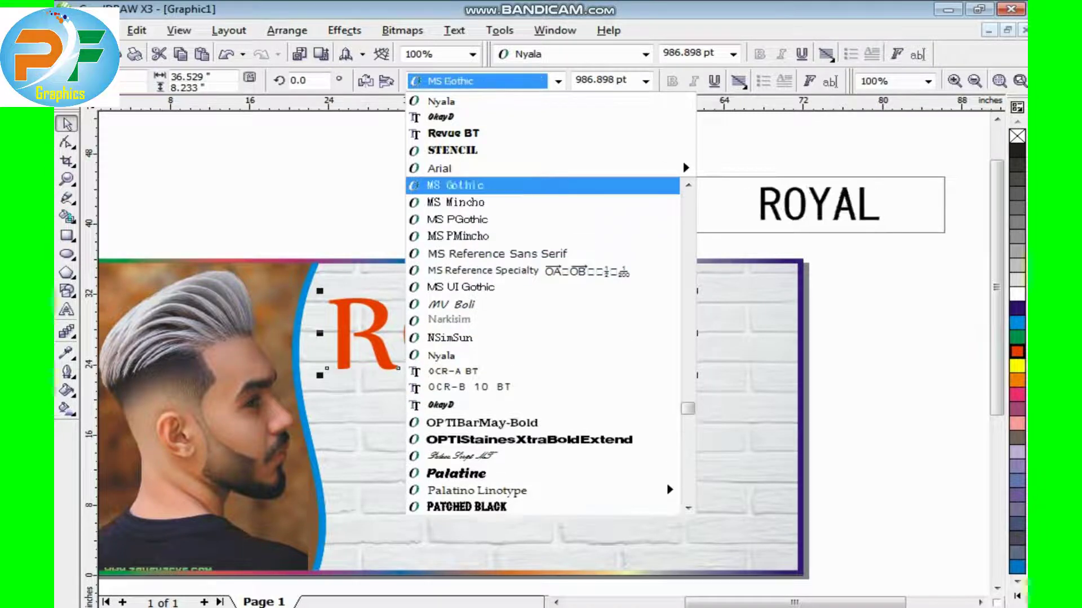
pyautogui.press('Up')
pyautogui.press('Up')
pyautogui.press('Up')
pyautogui.press('Up')
pyautogui.press('Up')
pyautogui.press('Up')
pyautogui.press('Up')
pyautogui.press('Up')
pyautogui.press('Up')
pyautogui.press('Up')
pyautogui.press('Up')
pyautogui.press('Up')
pyautogui.press('Up')
pyautogui.press('Up')
pyautogui.press('Up')
pyautogui.press('Up')
pyautogui.press('Up')
pyautogui.press('Up')
pyautogui.press('Up')
pyautogui.press('Up')
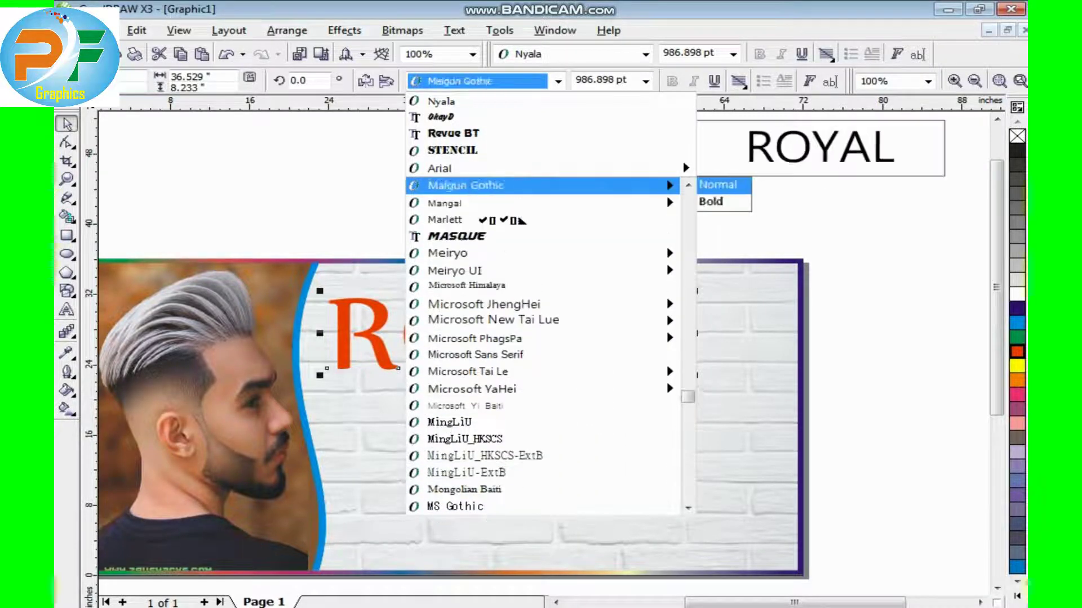
pyautogui.press('Down')
pyautogui.press('Down')
pyautogui.press('Down')
pyautogui.press('Down')
pyautogui.press('Down')
pyautogui.press('Down')
pyautogui.press('Down')
pyautogui.press('Down')
pyautogui.press('Up')
pyautogui.press('Up')
pyautogui.press('Up')
pyautogui.press('Up')
pyautogui.press('Up')
pyautogui.press('Up')
pyautogui.press('Up')
pyautogui.press('Up')
pyautogui.press('Up')
pyautogui.press('Up')
pyautogui.press('Up')
pyautogui.press('Up')
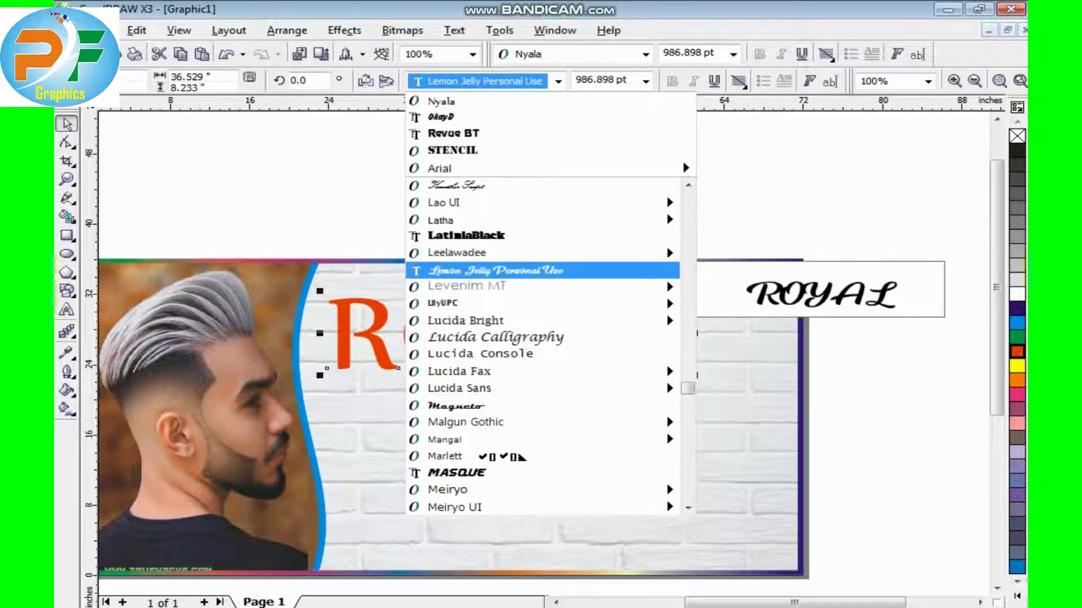
pyautogui.press('Return')
# - Change the ROYAL text's font to LatiniaBlack and shrink the text to about 44.2 inches wide
pyautogui.hotkey('alt', 'Down')
pyautogui.press('Up')
pyautogui.press('Up')
pyautogui.press('Down')
pyautogui.press('Return')
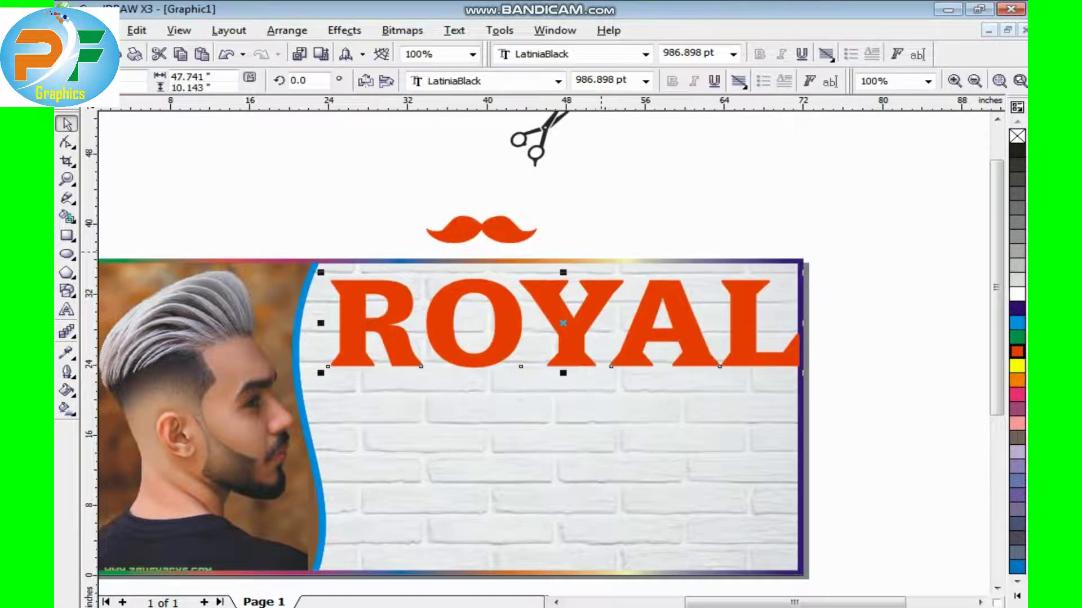
pyautogui.press('Down')
pyautogui.press('Down')
pyautogui.press('Down')
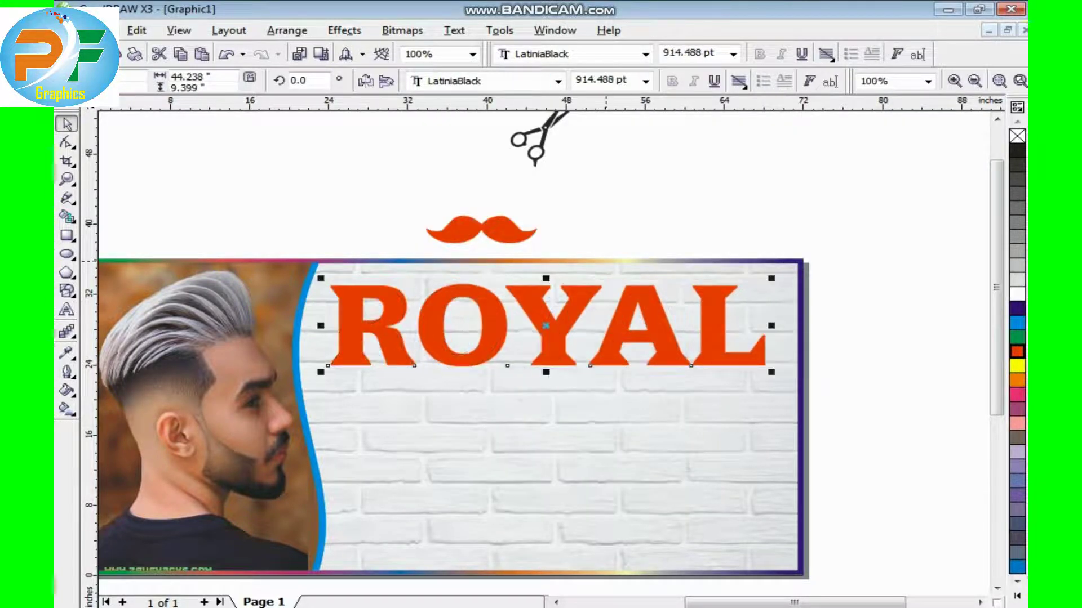
pyautogui.press('Escape')
# - Move the moustache onto the middle of the letter O in ROYAL and fill it with light blue
pyautogui.scroll(2, 396, 218)
pyautogui.scroll(-1, 395, 218)
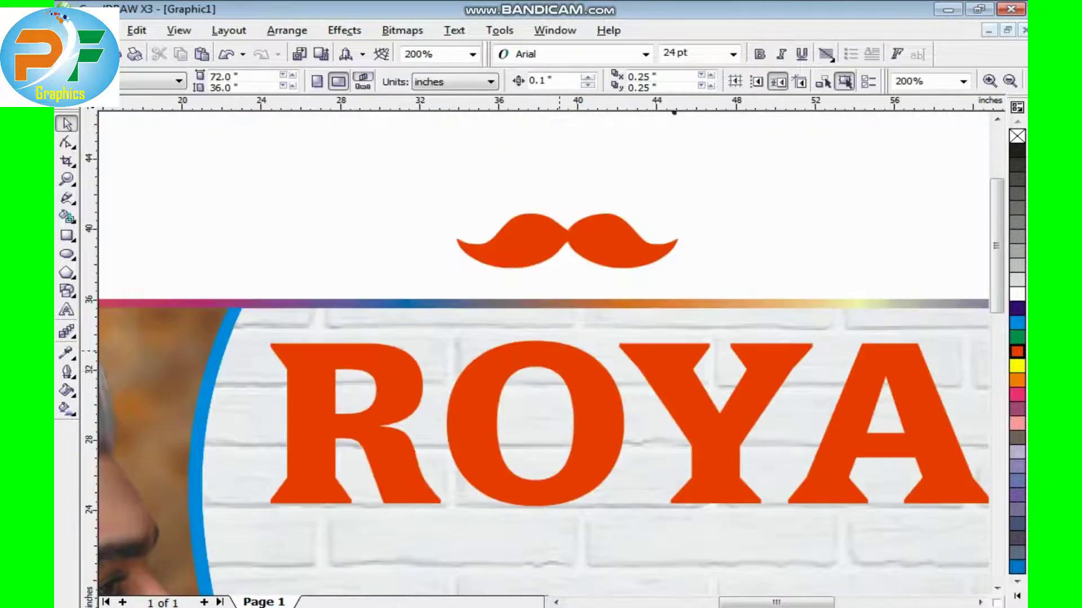
pyautogui.click(563, 350)
pyautogui.moveTo(563, 237); pyautogui.dragTo(541, 420)
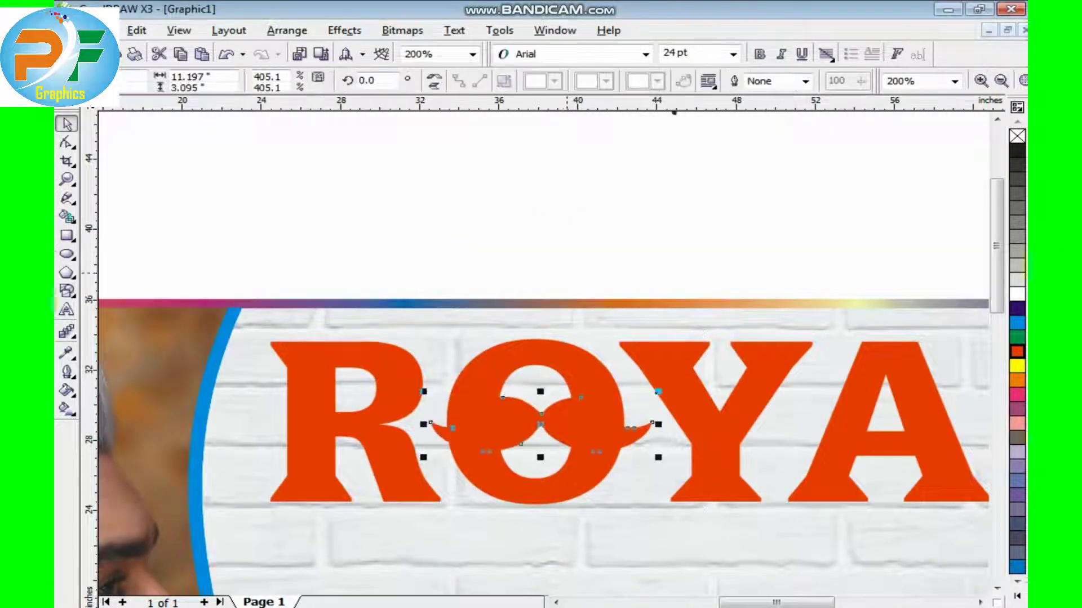
pyautogui.scroll(1, 579, 527)
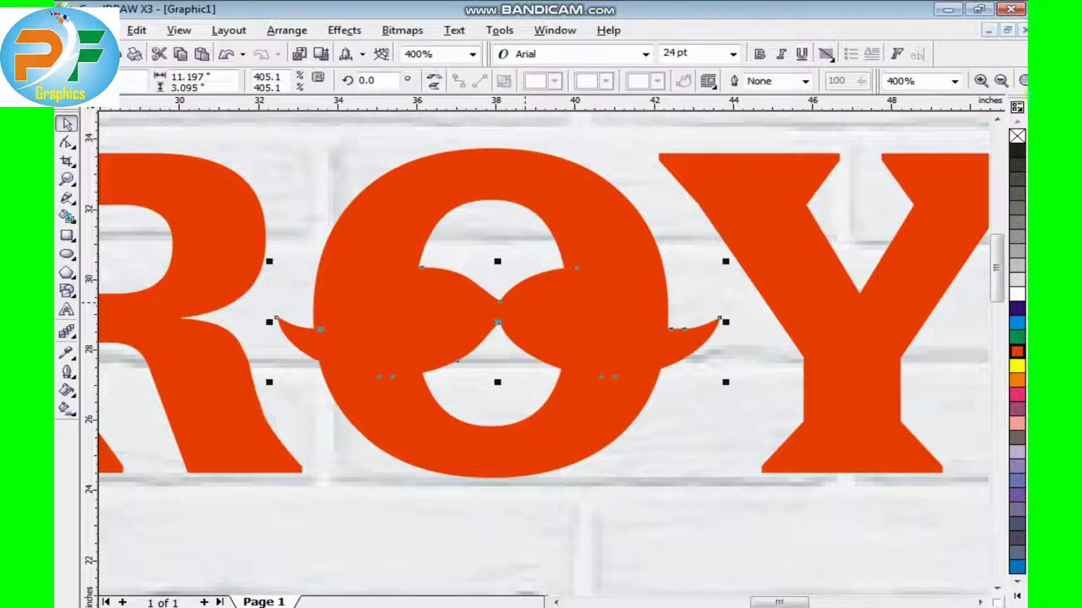
pyautogui.scroll(-1, 544, 350)
pyautogui.press('Escape')
pyautogui.scroll(-2, 544, 349)
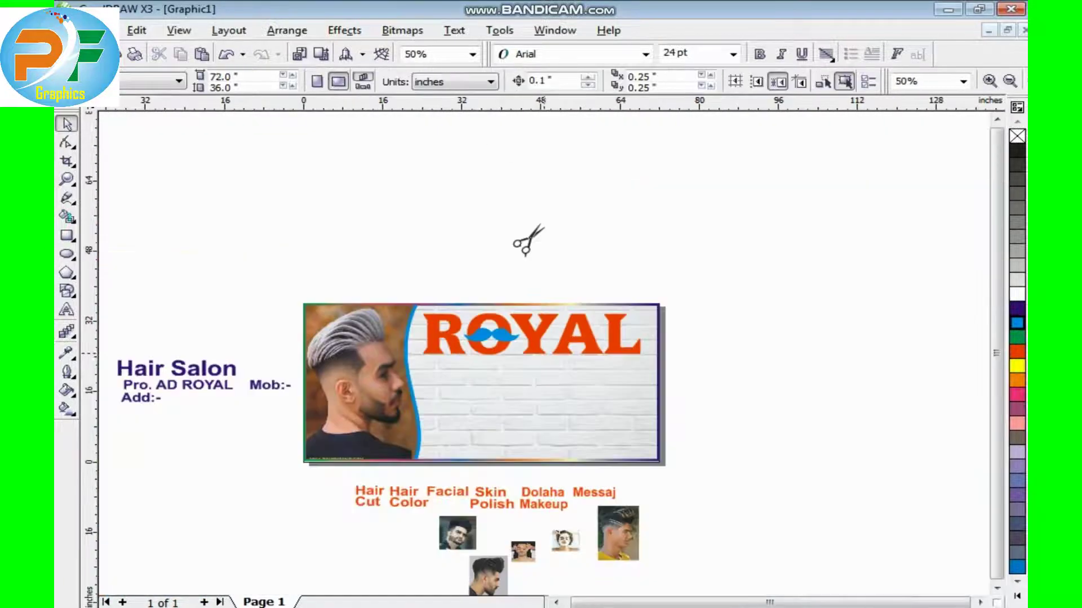
# - Place the scissors just above the banner over ROYAL and enlarge them to about 102% scale
pyautogui.scroll(1, 544, 349)
pyautogui.click(463, 358)
pyautogui.click(470, 333)
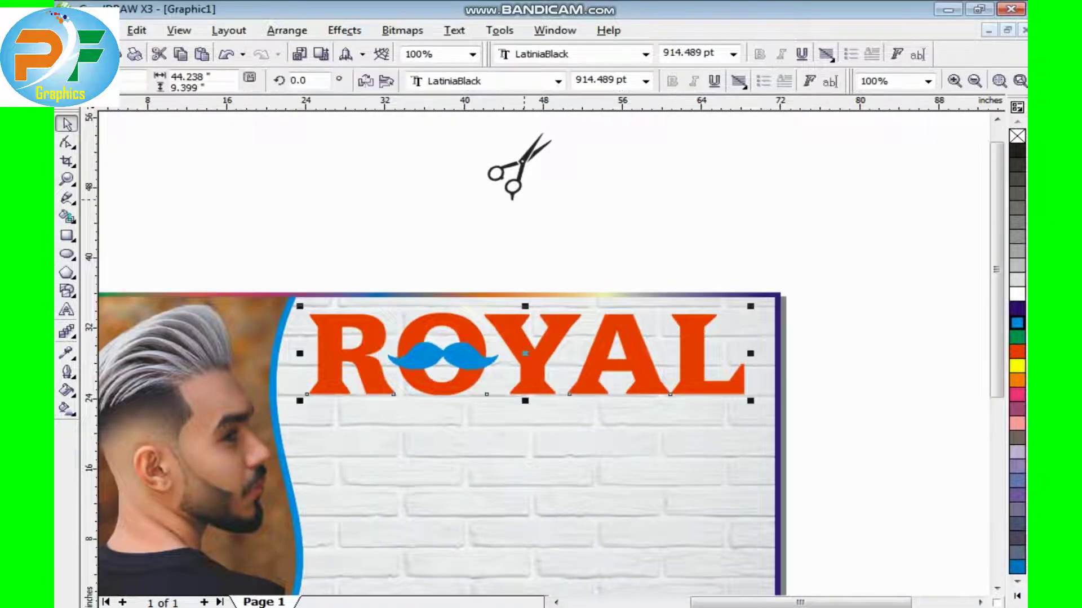
pyautogui.click(512, 189)
pyautogui.moveTo(515, 186); pyautogui.dragTo(572, 279)
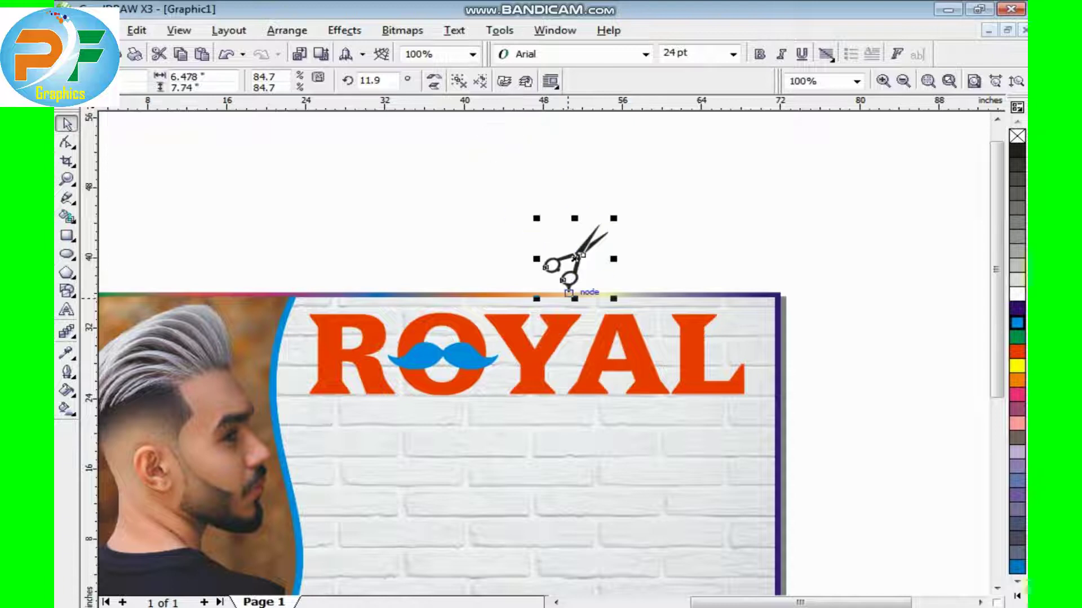
pyautogui.scroll(1, 572, 279)
pyautogui.moveTo(535, 315); pyautogui.dragTo(472, 467)
pyautogui.moveTo(555, 344); pyautogui.dragTo(571, 327)
pyautogui.moveTo(533, 375); pyautogui.dragTo(560, 169)
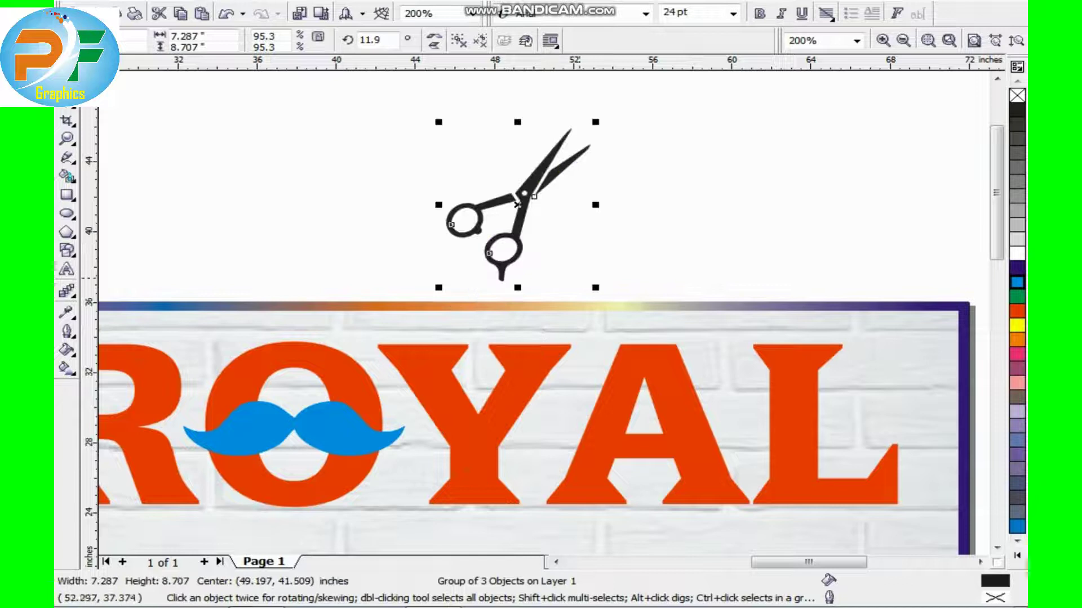
pyautogui.moveTo(595, 288); pyautogui.dragTo(603, 299)
# - Delete the scissors' left finger handle, keeping the other handle and both blades
pyautogui.press('Escape')
pyautogui.keyDown('ctrl'); pyautogui.click(479, 249); pyautogui.keyUp('ctrl')
pyautogui.press('Delete')
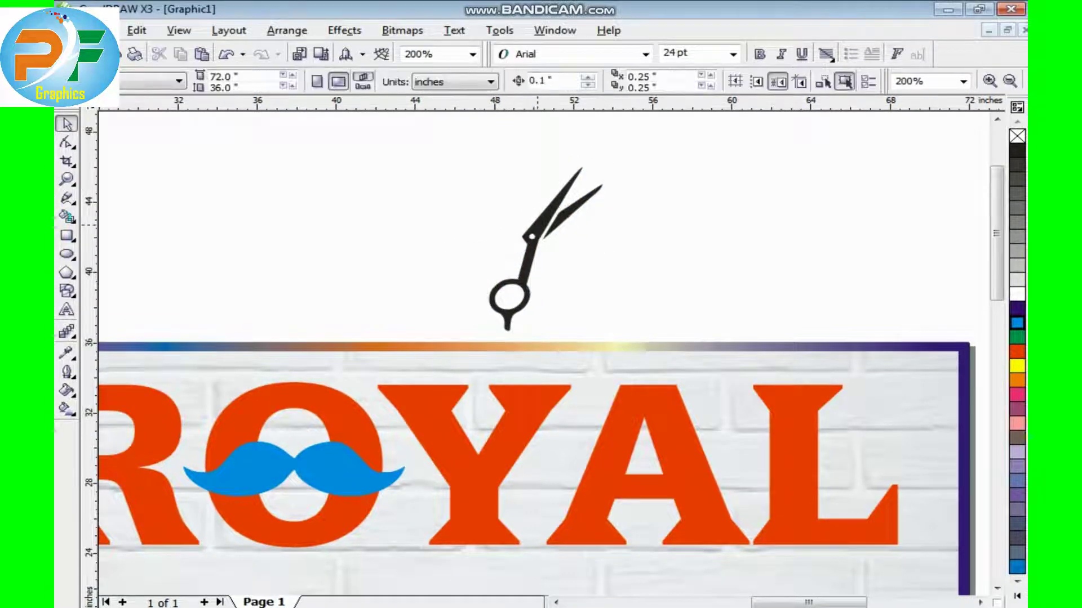
pyautogui.click(540, 239)
pyautogui.press('Escape')
# - Add a separate letter Y about 7.5 inches tall and place it beside the scissors
pyautogui.press('F8')
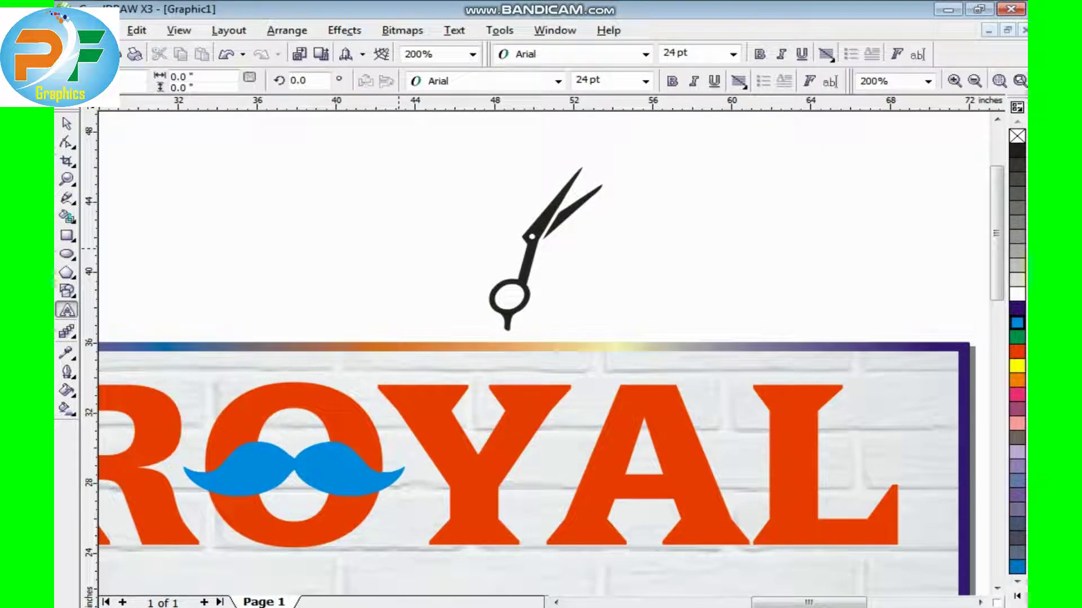
pyautogui.click(398, 249)
pyautogui.write('Y')
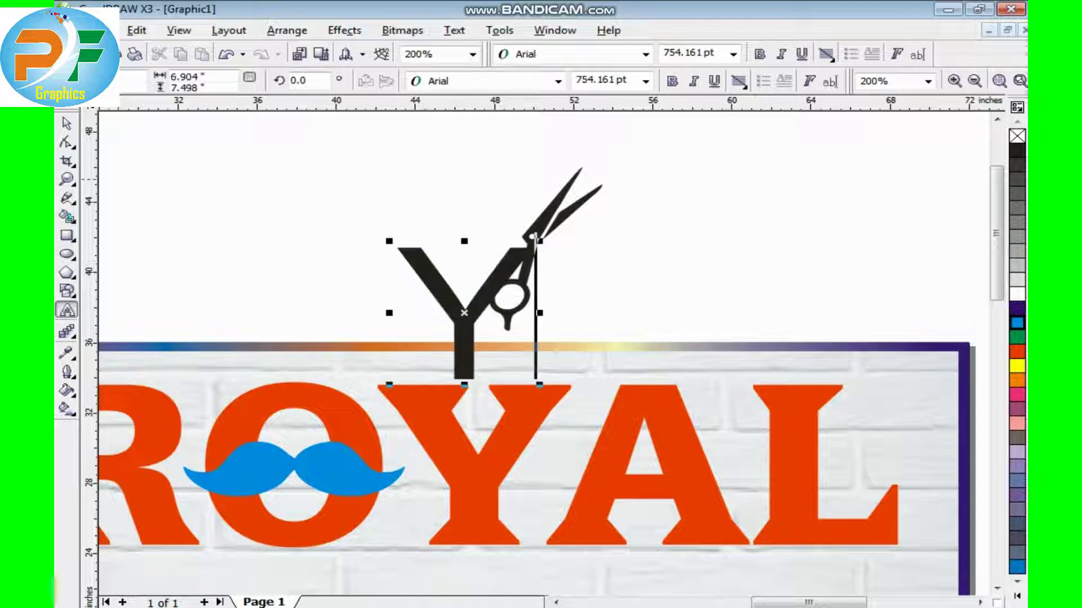
pyautogui.press('Escape')
pyautogui.moveTo(441, 281); pyautogui.dragTo(431, 214)
pyautogui.click(66, 161)
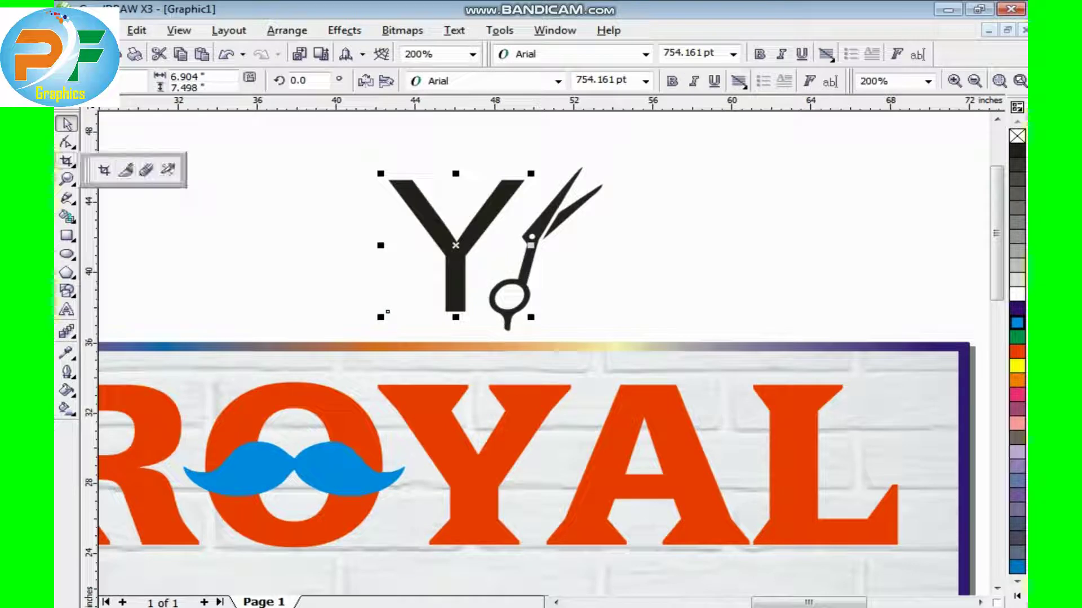
pyautogui.click(103, 171)
pyautogui.moveTo(335, 152); pyautogui.dragTo(443, 263)
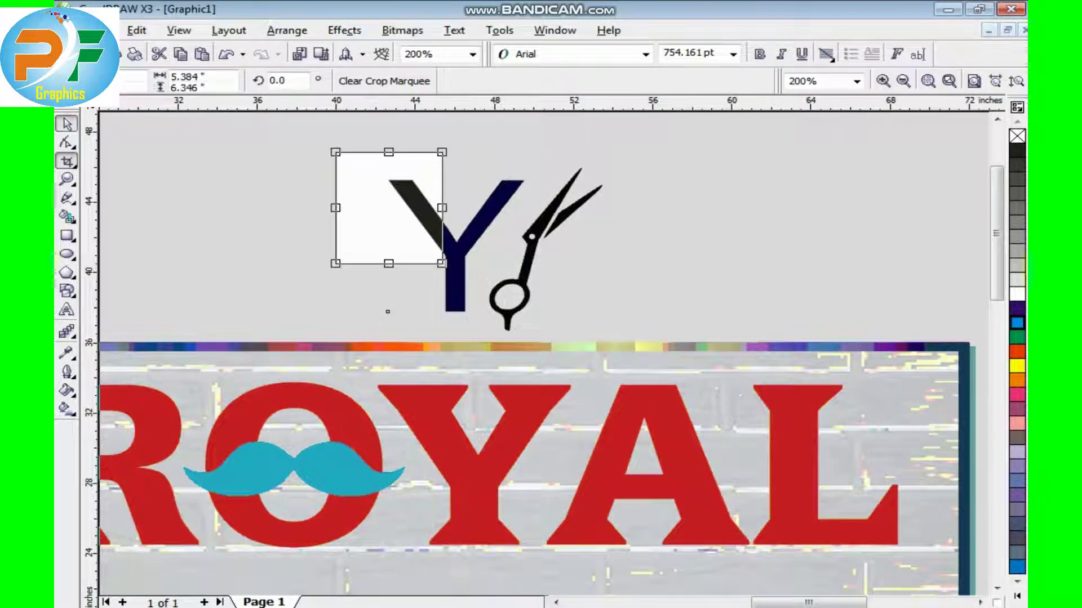
pyautogui.press('Escape')
# - Change the separate Y's font to LatiniaBlack and enlarge the letter to about 9.3 inches tall
pyautogui.click(479, 451)
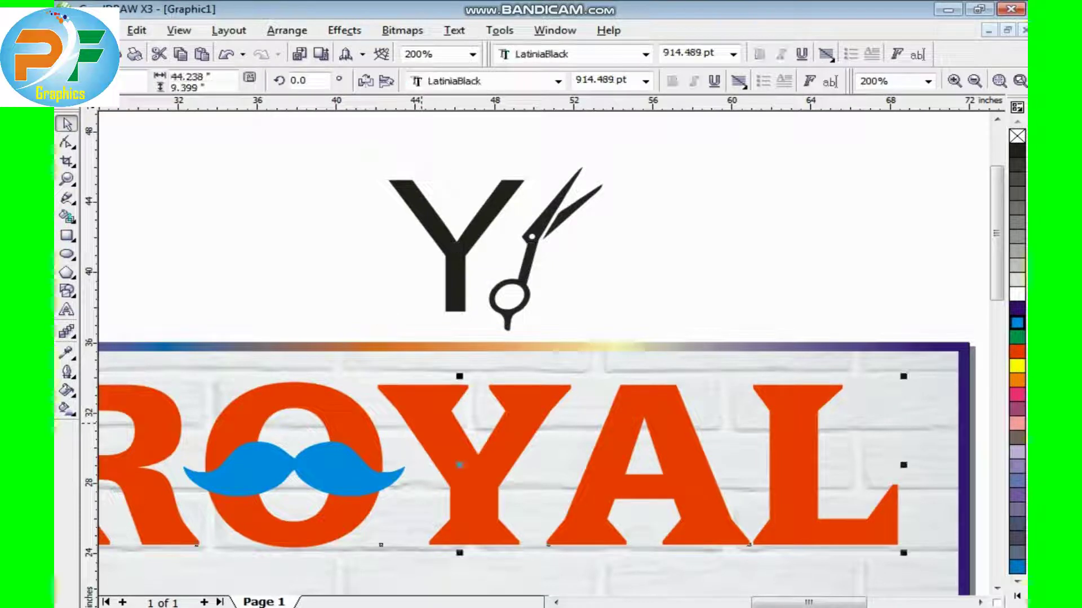
pyautogui.click(456, 253)
pyautogui.click(558, 81)
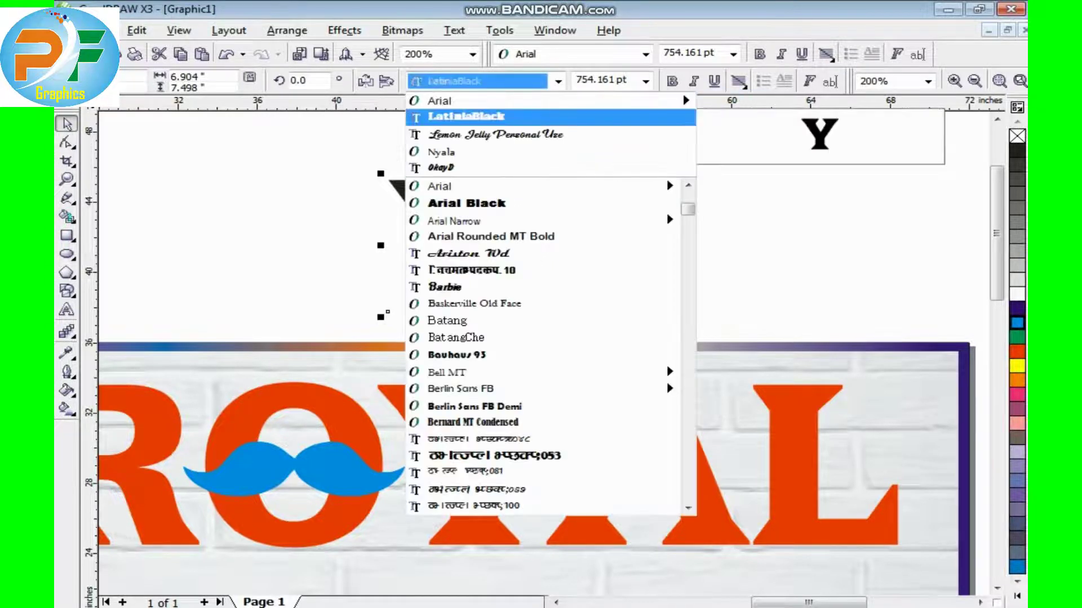
pyautogui.click(459, 114)
pyautogui.moveTo(467, 282); pyautogui.dragTo(410, 281)
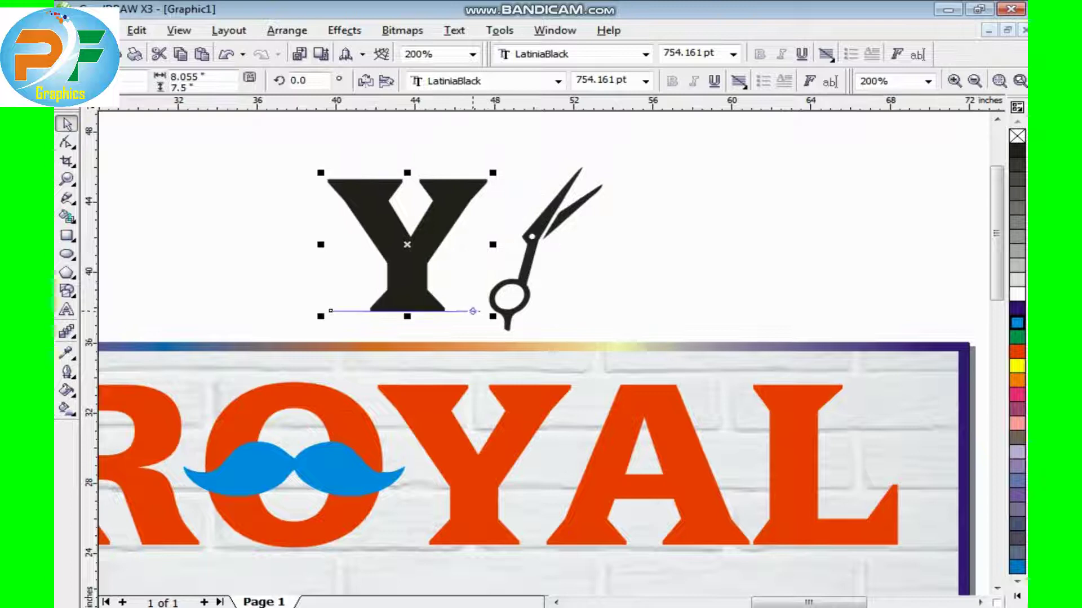
pyautogui.moveTo(493, 316); pyautogui.dragTo(531, 342)
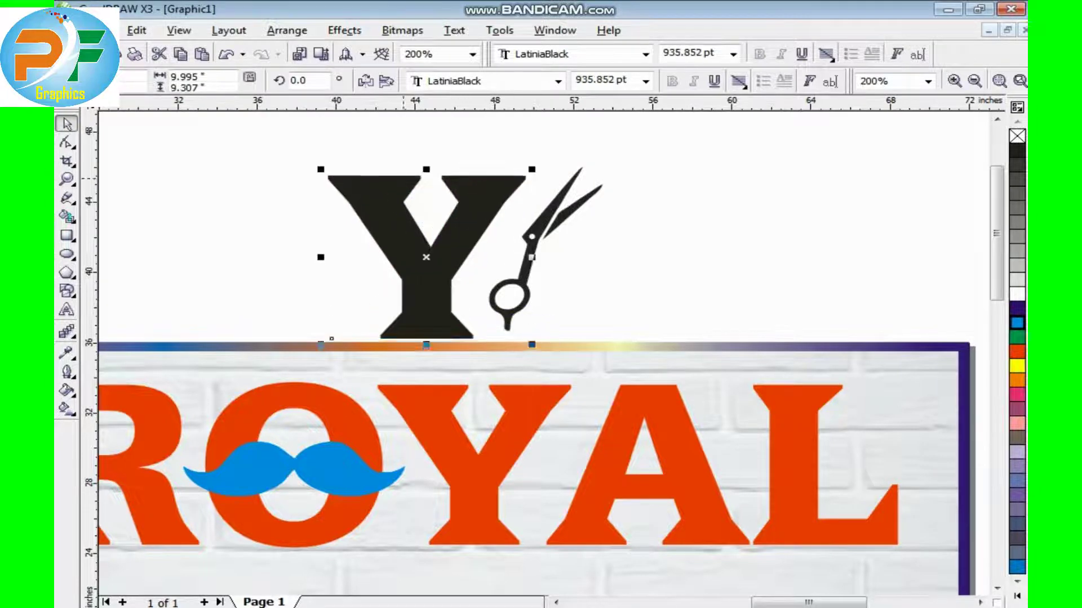
# - Change the separate Y's font to Arial in bold
pyautogui.click(557, 80)
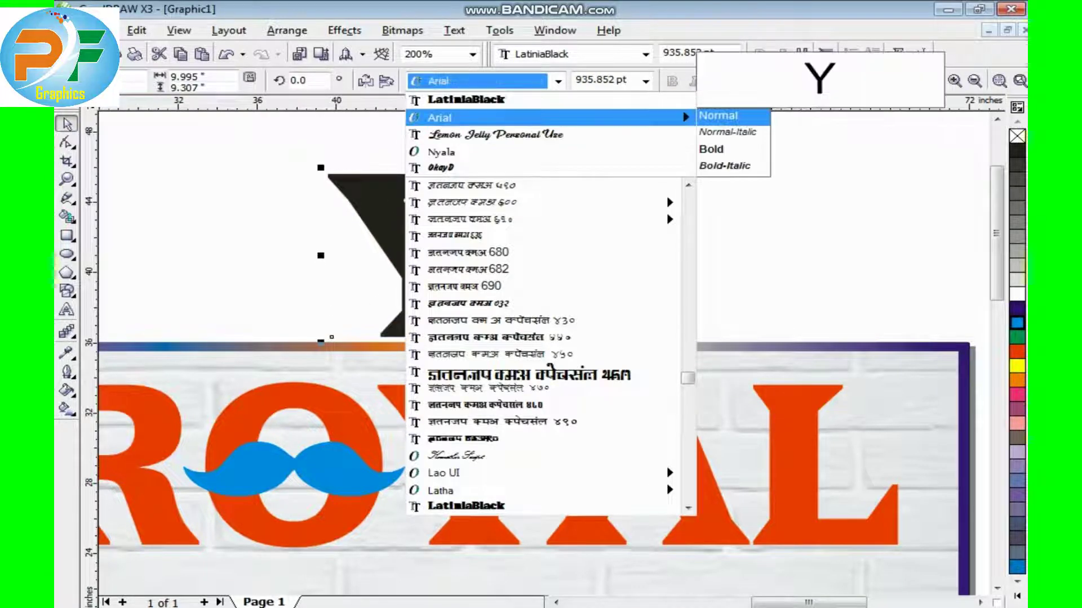
pyautogui.click(451, 113)
pyautogui.hotkey('ctrl', 'b')
# - Crop the separate letter Y so only its upper left arm is kept
pyautogui.click(67, 161)
pyautogui.moveTo(331, 152)
pyautogui.mouseDown()
pyautogui.moveTo(437, 264)
pyautogui.moveTo(405, 271)
pyautogui.mouseUp()
pyautogui.doubleClick(405, 271)
pyautogui.press('space')
pyautogui.press('Escape')
pyautogui.click(405, 271)
pyautogui.press('space')
pyautogui.moveTo(302, 144)
pyautogui.mouseDown()
pyautogui.moveTo(403, 270)
pyautogui.moveTo(402, 292)
pyautogui.mouseUp()
pyautogui.doubleClick(403, 217)
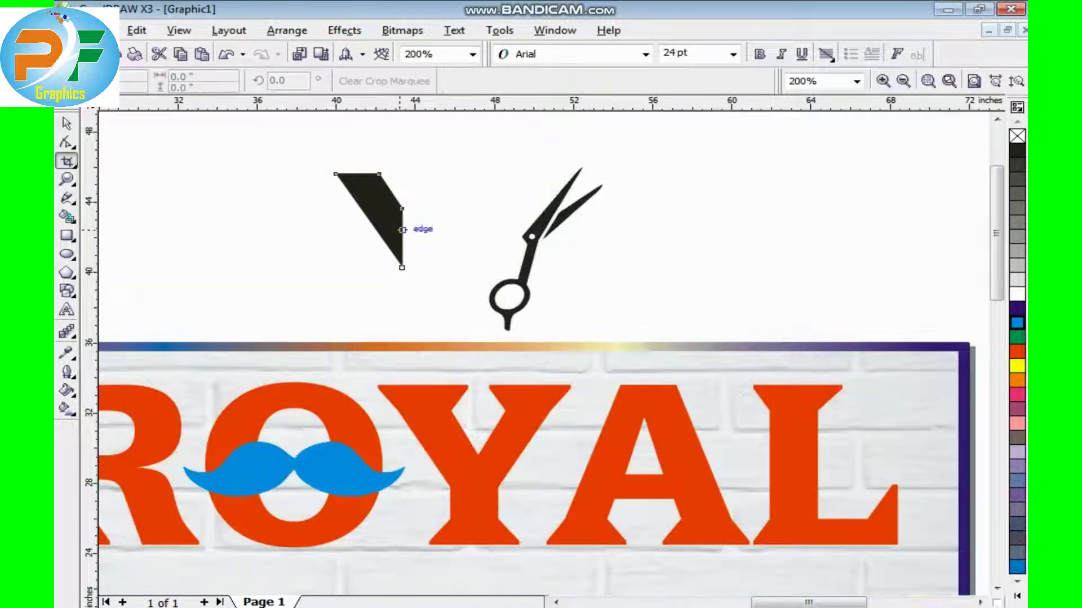
# - Move the cropped Y arm against the scissors' pivot and fit it as the left arm of a Y shape
pyautogui.press('space')
pyautogui.click(395, 214)
pyautogui.moveTo(428, 209); pyautogui.dragTo(508, 195)
pyautogui.press('Escape')
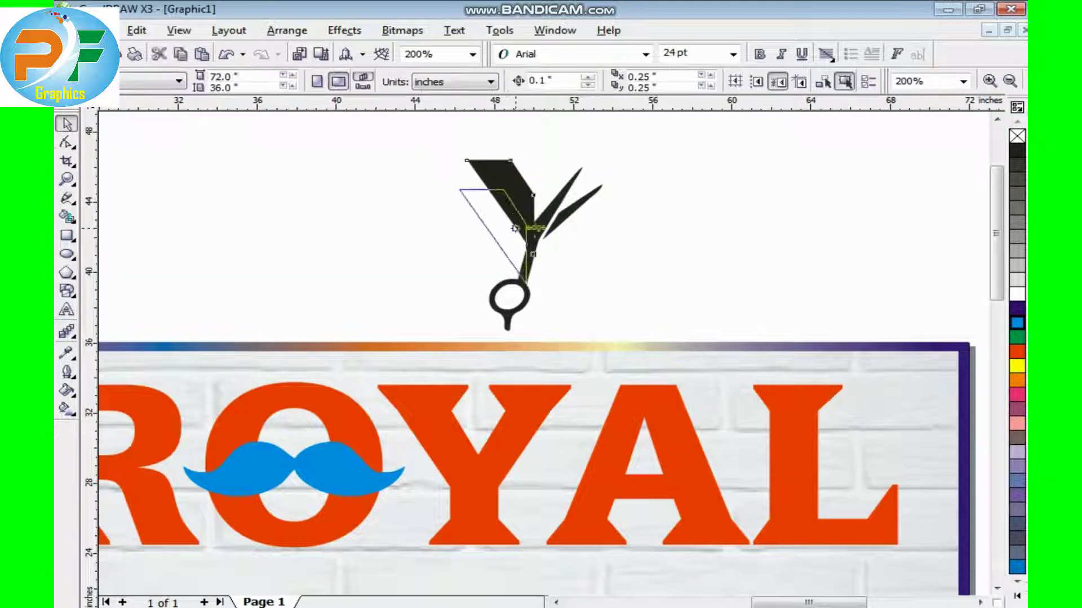
pyautogui.click(508, 195)
pyautogui.scroll(1, 508, 195)
pyautogui.moveTo(404, 226); pyautogui.dragTo(428, 256)
pyautogui.moveTo(479, 338); pyautogui.dragTo(500, 346)
pyautogui.click(497, 356)
pyautogui.scroll(-1, 498, 357)
pyautogui.scroll(-1, 523, 352)
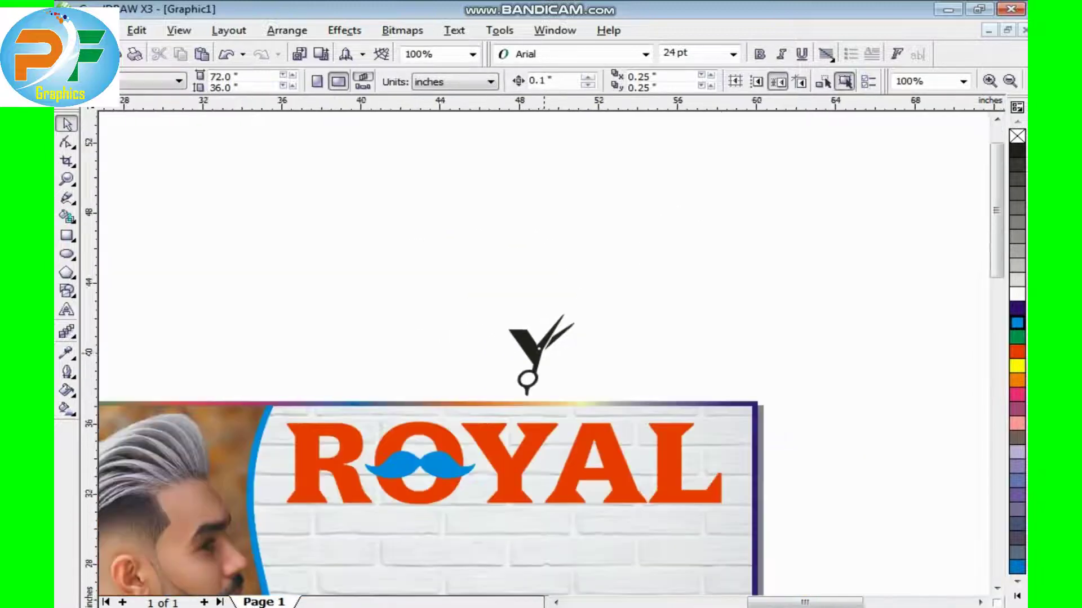
# - Nudge the cropped Y arm slightly upwards against the scissors
pyautogui.scroll(3, 518, 366)
pyautogui.click(566, 369)
pyautogui.moveTo(566, 369); pyautogui.dragTo(574, 348)
pyautogui.click(517, 371)
pyautogui.scroll(-2, 517, 371)
pyautogui.scroll(-1, 517, 371)
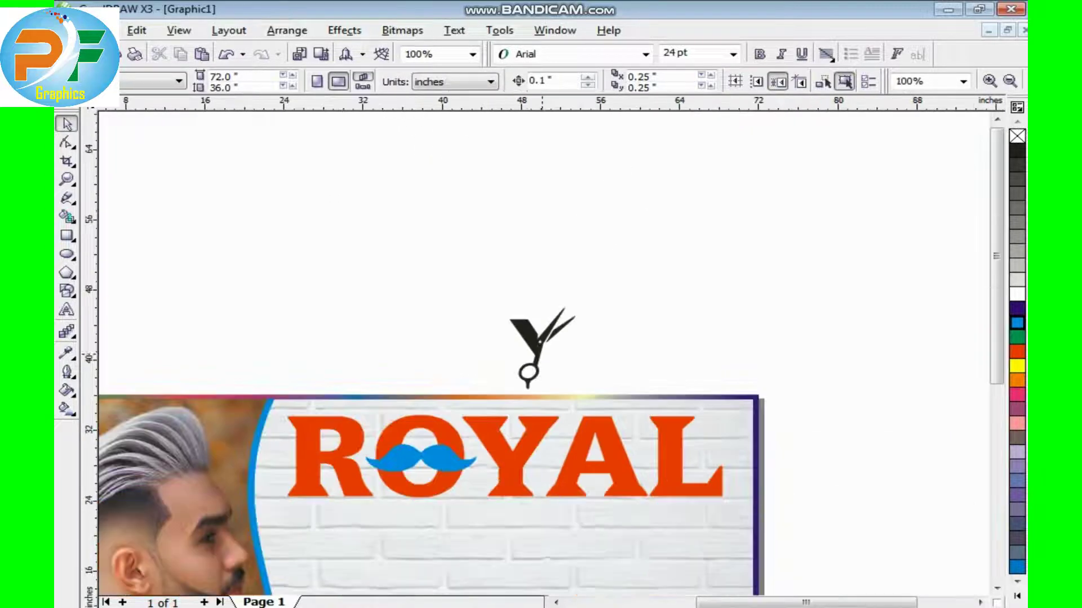
# - Delete the cropped Y arm from beside the scissors
pyautogui.scroll(1, 541, 338)
pyautogui.click(527, 256)
pyautogui.press('Delete')
# - Mirror the scissors' lower blade and fit it, about 2.4 by 5.1 inches, as the left arm of a Y shape
pyautogui.click(591, 255)
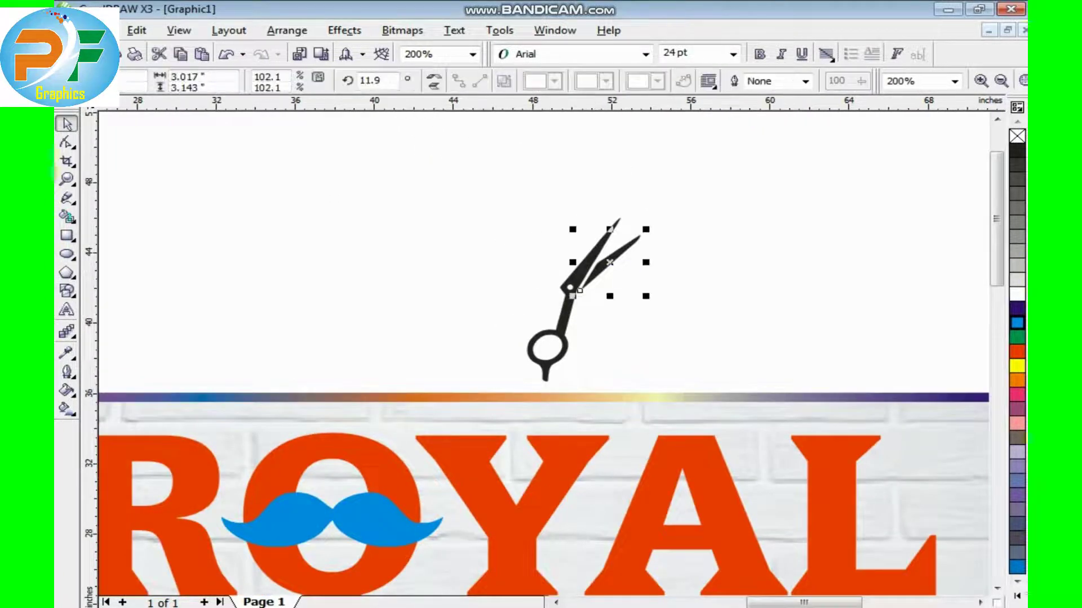
pyautogui.click(433, 77)
pyautogui.moveTo(639, 290); pyautogui.dragTo(616, 314)
pyautogui.scroll(1, 553, 198)
pyautogui.click(515, 349)
pyautogui.moveTo(475, 287); pyautogui.dragTo(529, 316)
pyautogui.press('Escape')
pyautogui.click(535, 321)
pyautogui.scroll(-2, 534, 334)
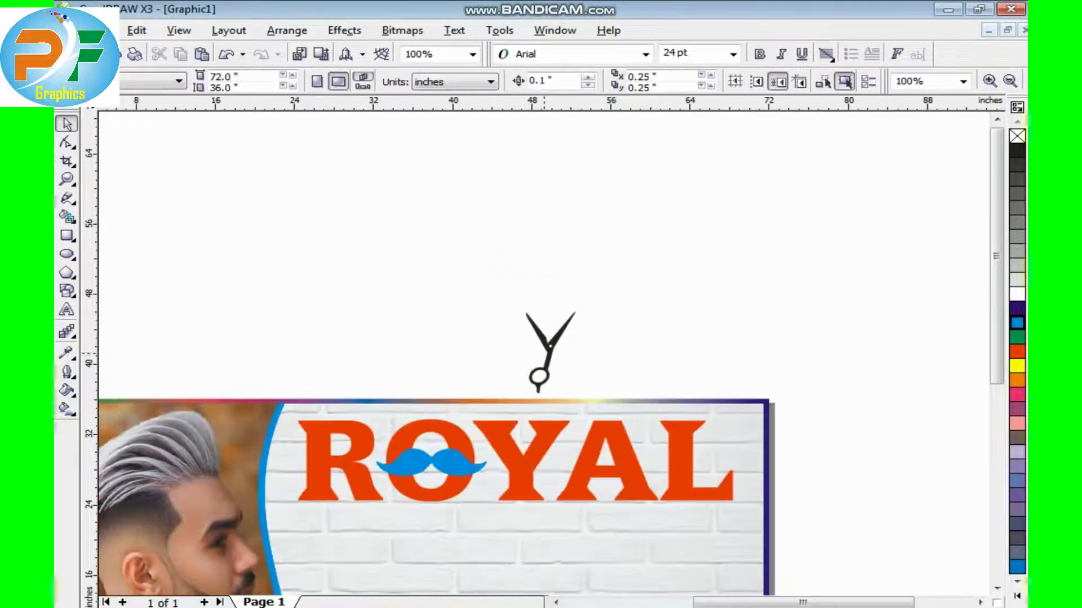
# - Group the parts of the Y-shaped scissors and fill the group with dark blue
pyautogui.scroll(1, 545, 354)
pyautogui.click(572, 315)
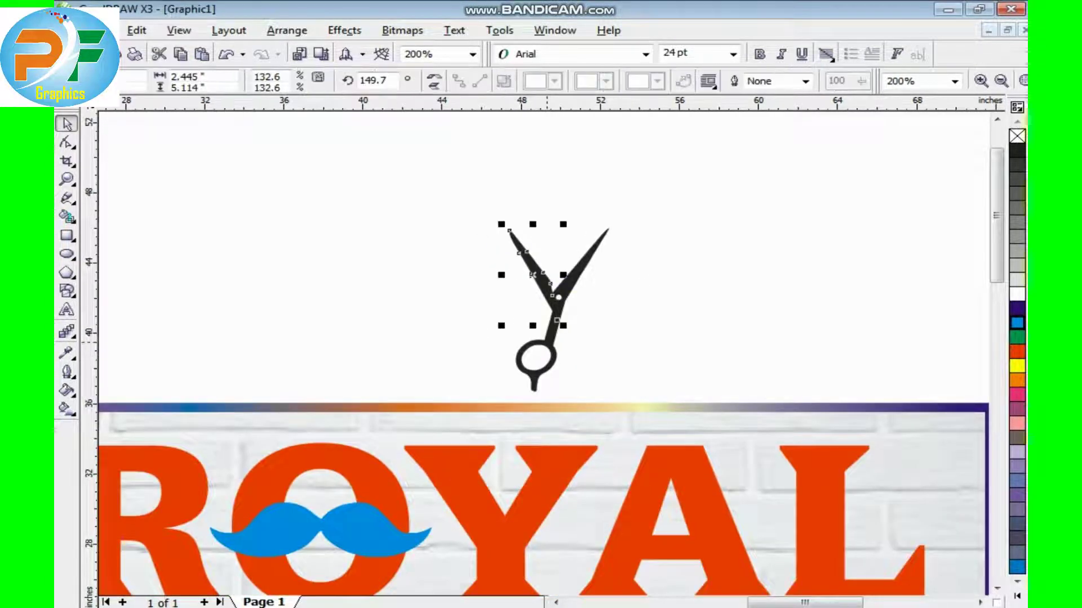
pyautogui.keyDown('shift'); pyautogui.click(577, 264); pyautogui.keyUp('shift')
pyautogui.hotkey('ctrl', 'g')
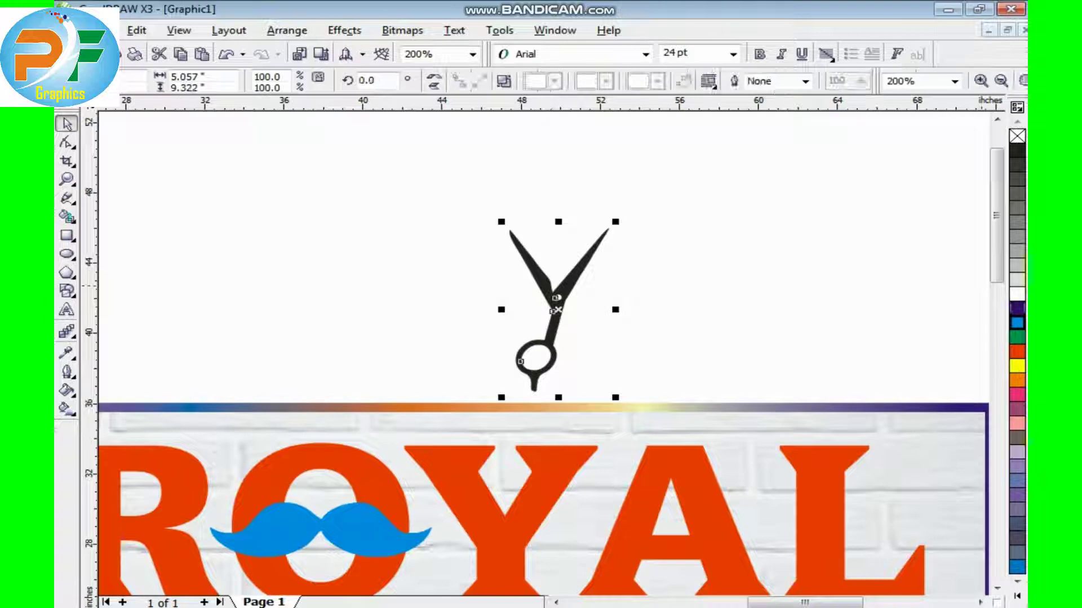
pyautogui.click(1016, 308)
pyautogui.press('Escape')
# - Remove the letter Y from the ROYAL text, leaving a gap between O and A
pyautogui.scroll(-1, 542, 355)
pyautogui.scroll(1, 542, 355)
pyautogui.doubleClick(553, 394)
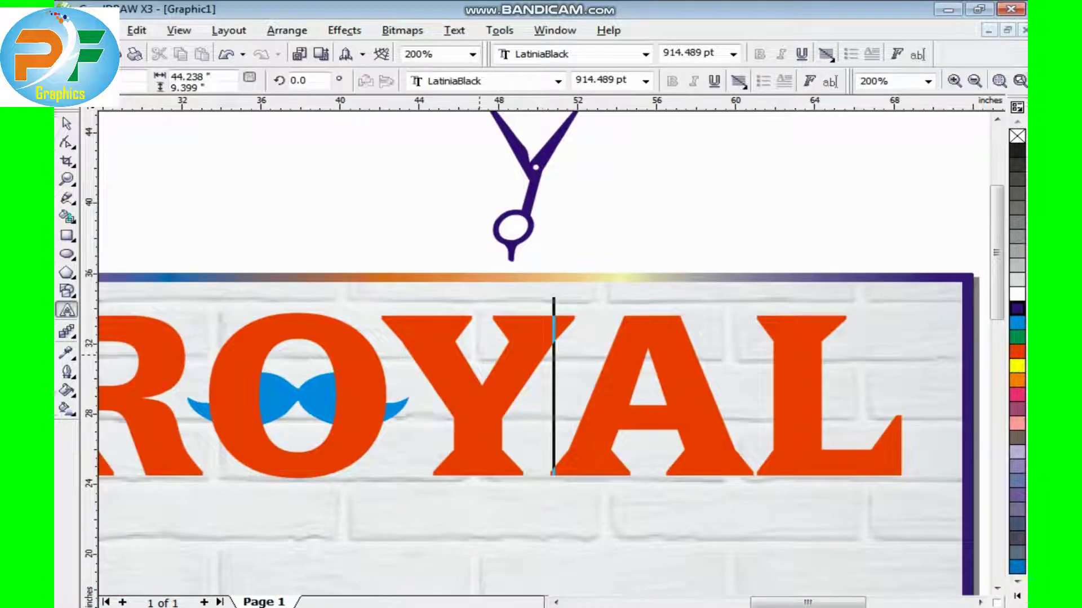
pyautogui.press('BackSpace')
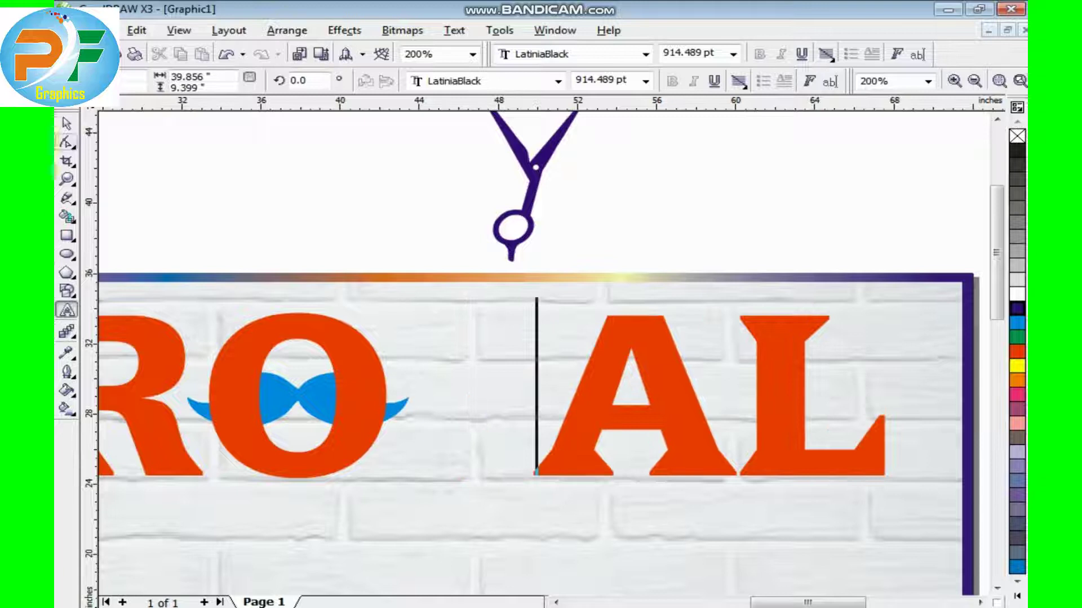
pyautogui.hotkey('ctrl', 'space')
# - Place the scissors in the gap as the letter Y, scaled to about 114% and rotated to about 352 degrees
pyautogui.moveTo(557, 145); pyautogui.dragTo(501, 363)
pyautogui.click(500, 363)
pyautogui.moveTo(530, 315); pyautogui.dragTo(553, 298)
pyautogui.click(536, 328)
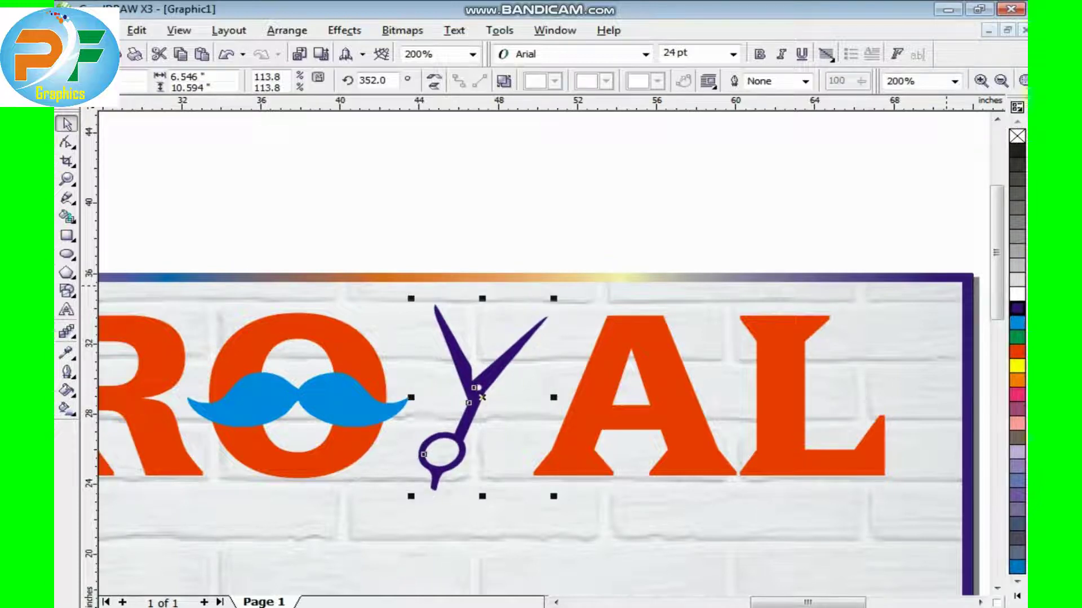
# - Fill the scissors forming the Y with the same orange-red as the ROYAL letters
pyautogui.click(1017, 351)
pyautogui.press('Escape')
pyautogui.scroll(-2, 541, 361)
pyautogui.scroll(2, 541, 360)
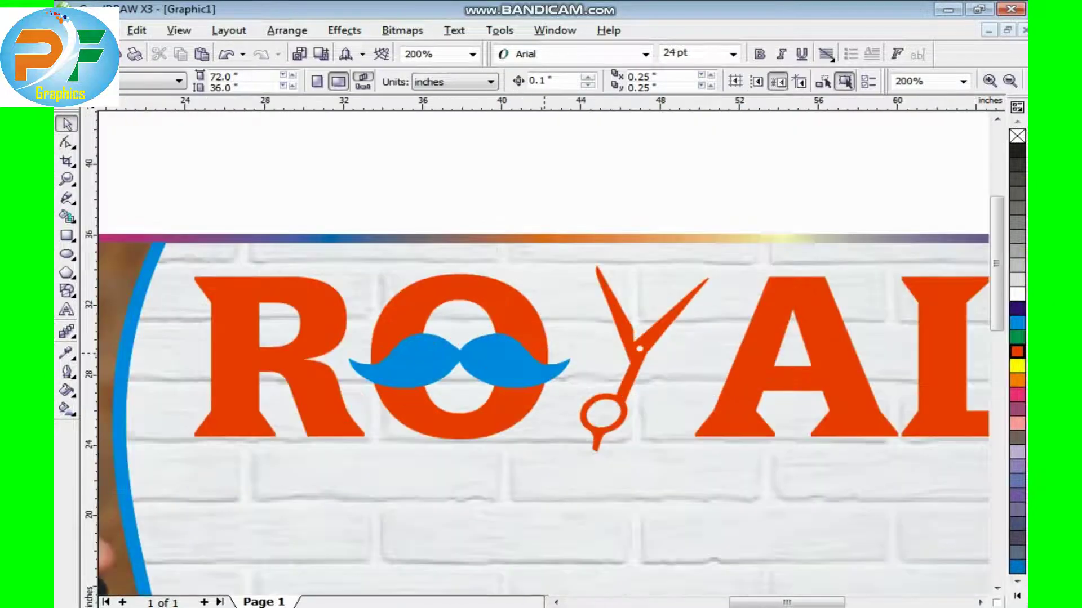
# - Select the ROYAL letters, moustache and scissors together, enlarge them to about 44.7 by 10.9 inches and group them
pyautogui.click(237, 361)
pyautogui.click(634, 350)
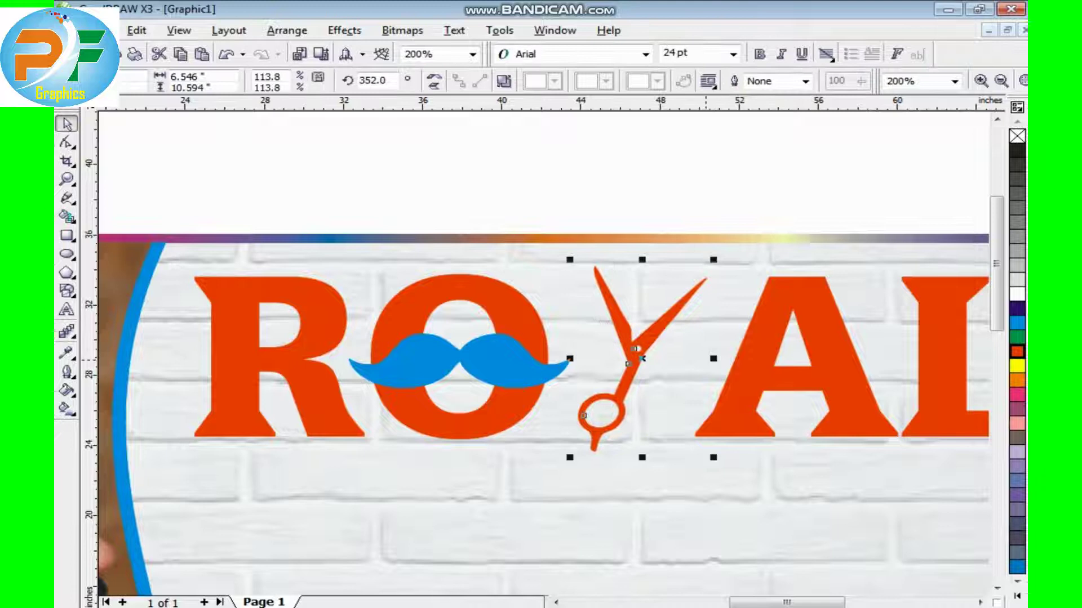
pyautogui.keyDown('shift'); pyautogui.click(323, 353); pyautogui.keyUp('shift')
pyautogui.scroll(-1, 323, 353)
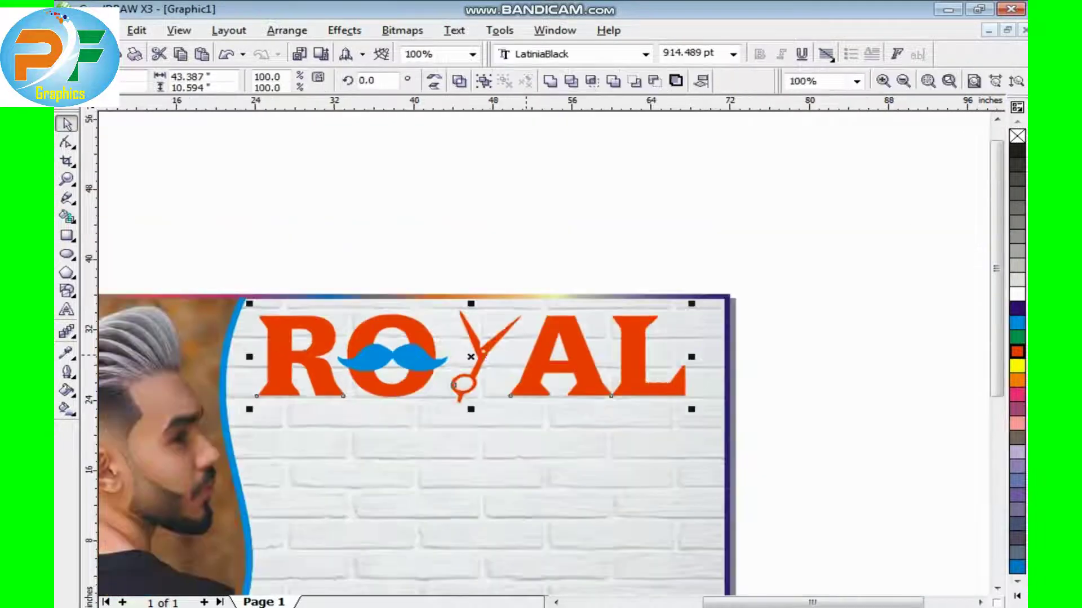
pyautogui.press('Right')
pyautogui.moveTo(699, 409); pyautogui.dragTo(707, 412)
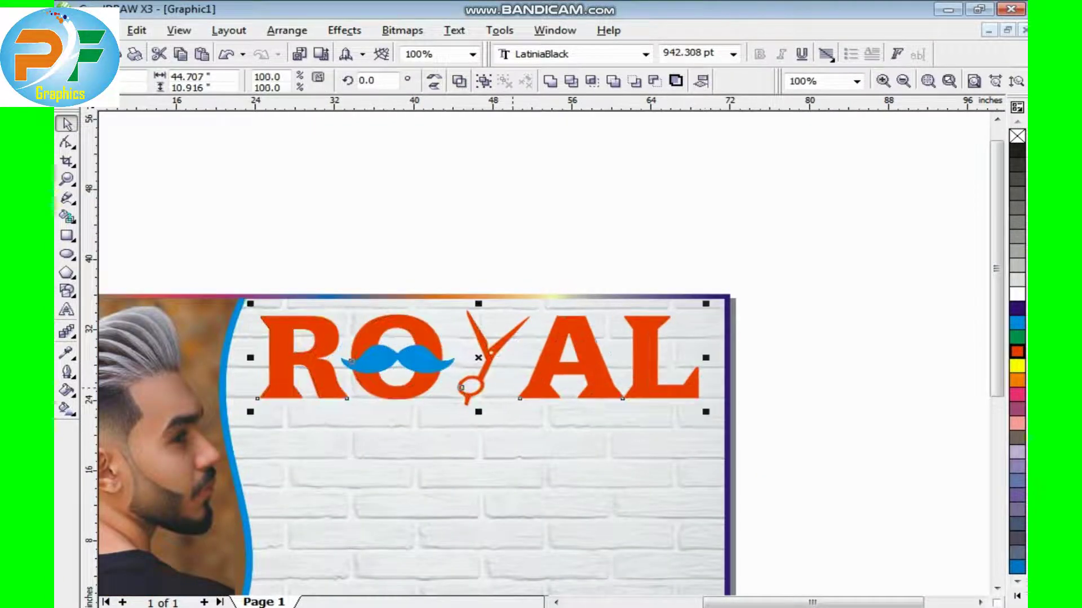
pyautogui.scroll(1, 298, 369)
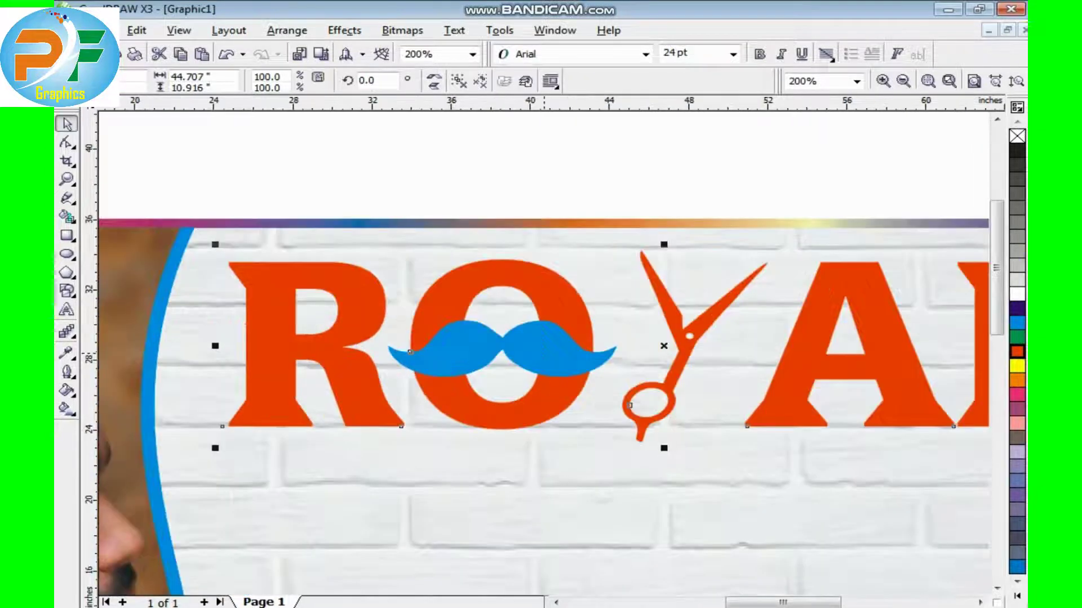
# - Give the title group a 40 pt white outline with rounded corners, placed behind the fill and scaling with the image
pyautogui.press('F12')
pyautogui.press('Return')
pyautogui.press('F12')
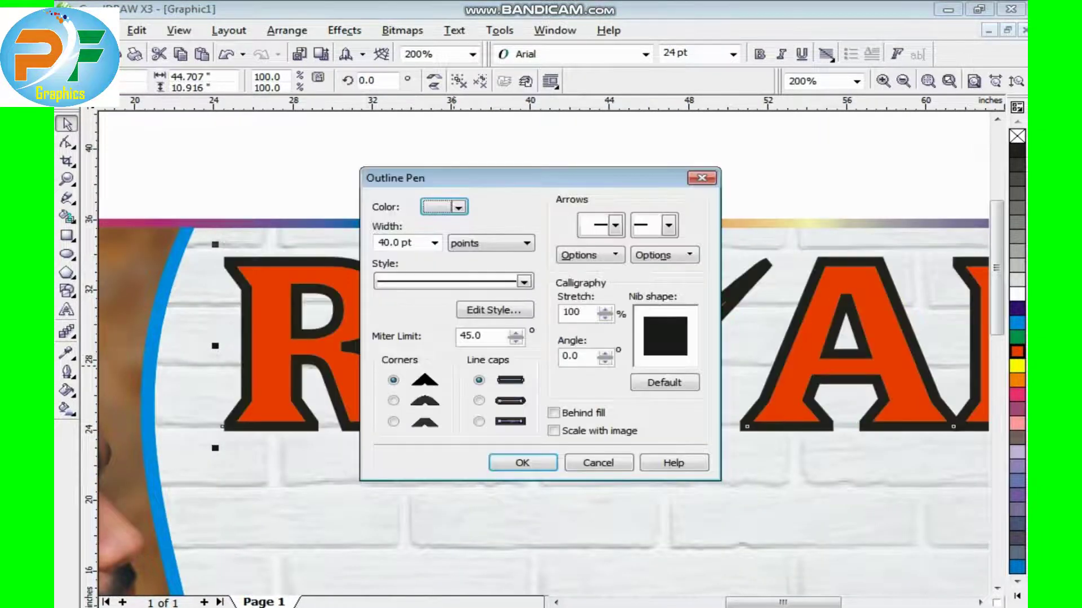
pyautogui.click(459, 207)
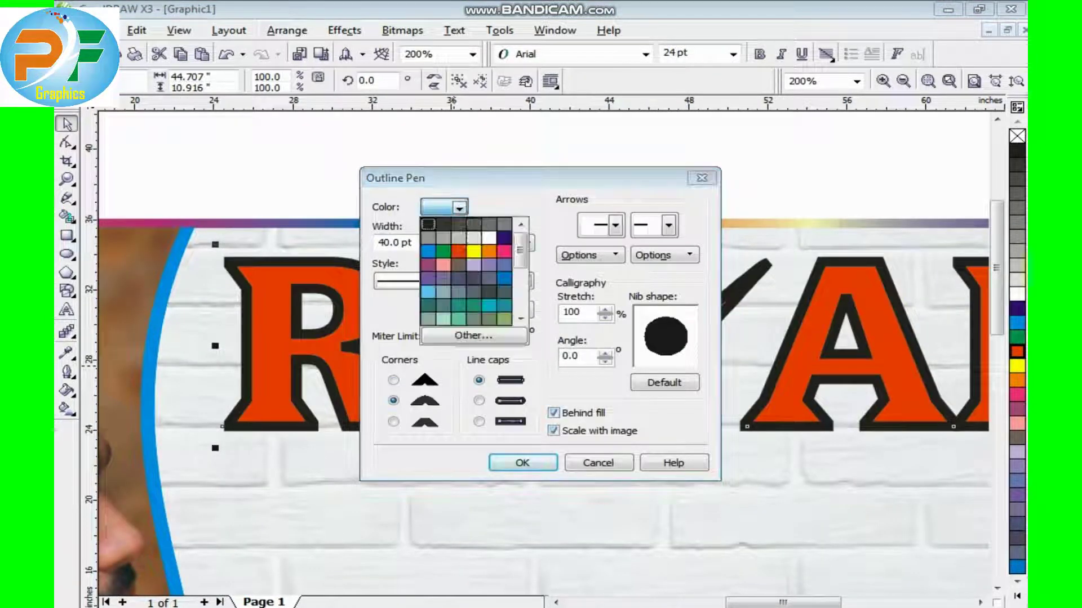
pyautogui.click(393, 235)
pyautogui.click(523, 463)
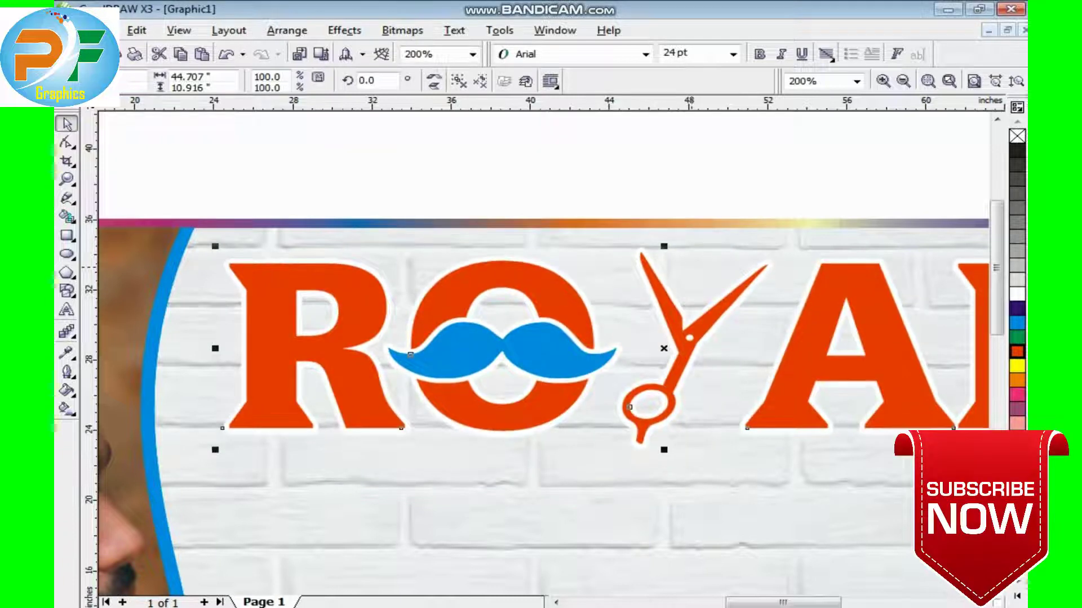
# - Duplicate the title group and shift one copy upward so the two copies overlap
pyautogui.press('+')
pyautogui.press('Up')
pyautogui.press('Up')
pyautogui.press('Up')
pyautogui.press('Up')
pyautogui.press('Up')
pyautogui.press('Up')
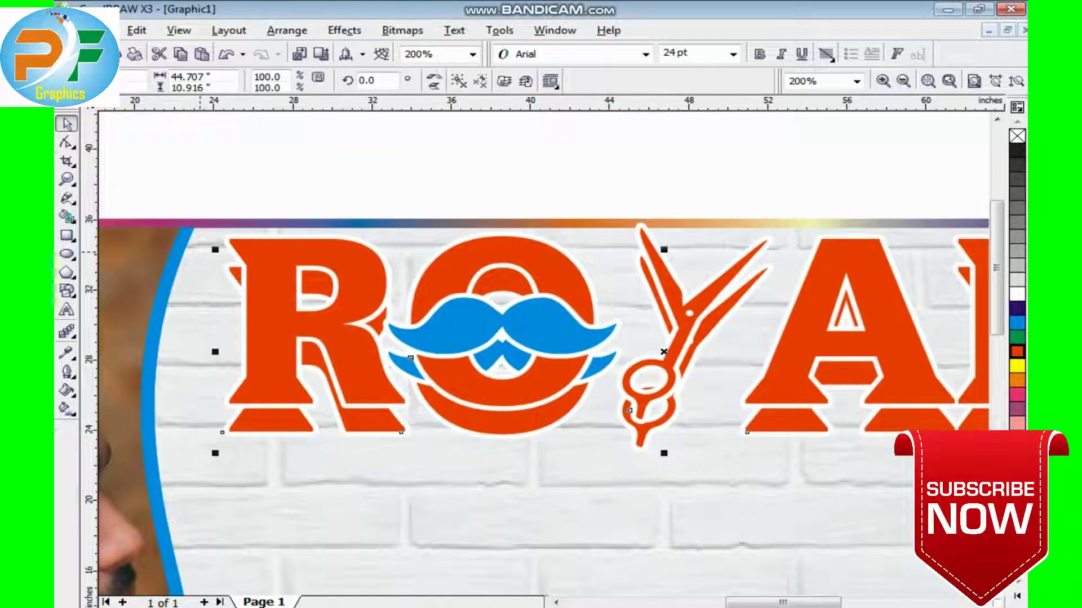
# - Give the lower, rear copy of the title a dark blue outline and scale it to about 88.7%
pyautogui.press('F12')
pyautogui.click(459, 207)
pyautogui.click(505, 224)
pyautogui.click(522, 463)
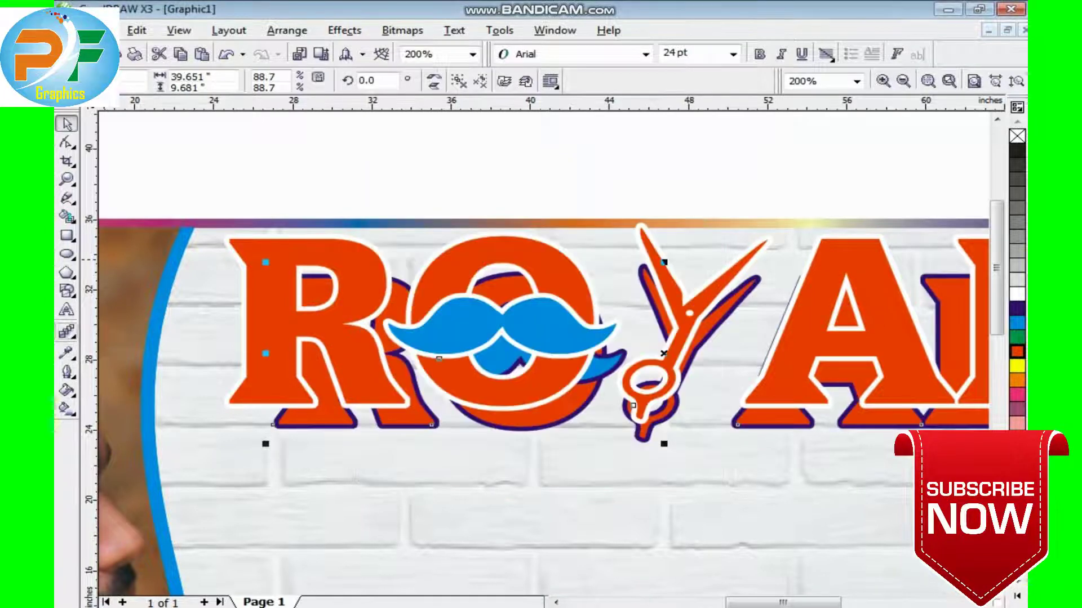
# - Blend the front title copy into the dark blue outlined rear copy with 20 steps to form a 3D shadow
pyautogui.click(67, 331)
pyautogui.moveTo(297, 338); pyautogui.dragTo(336, 364)
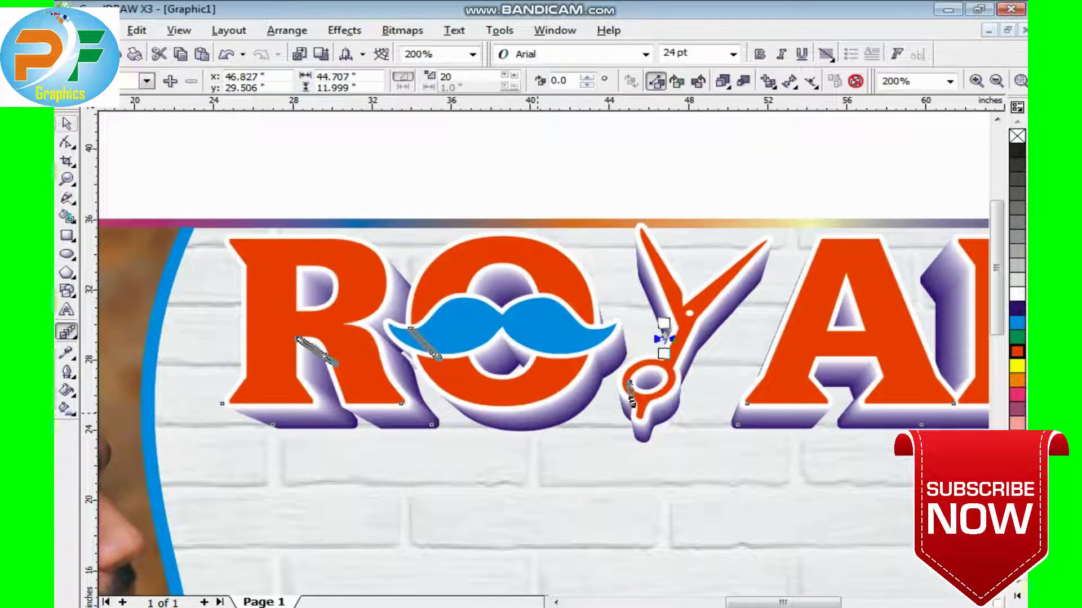
pyautogui.press('space')
pyautogui.press('F3')
pyautogui.press('Escape')
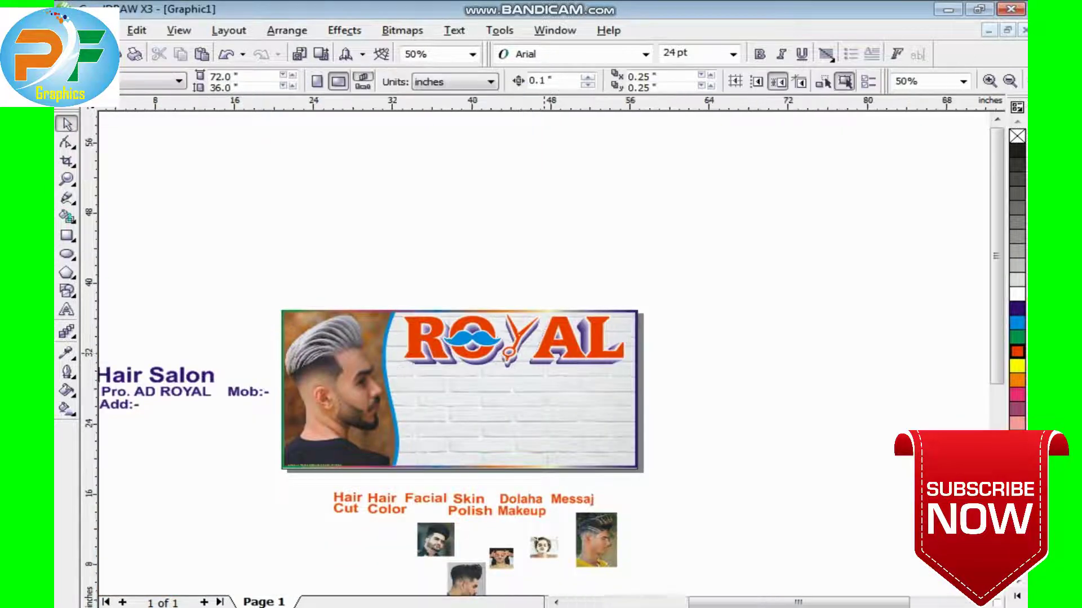
pyautogui.click(513, 341)
pyautogui.hotkey('shift', 'F2')
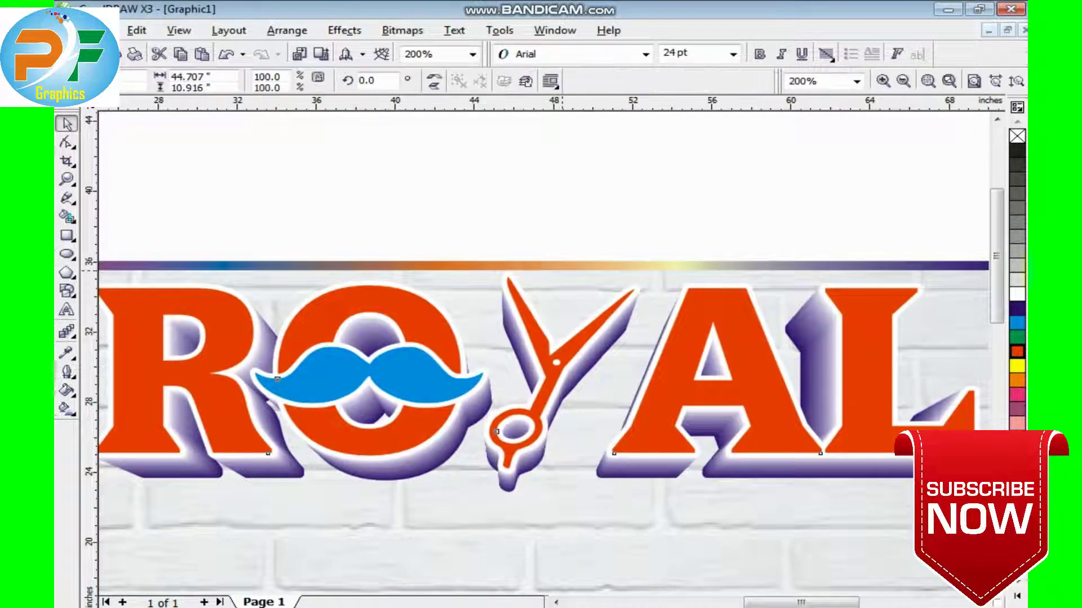
pyautogui.press('F3')
pyautogui.click(453, 252)
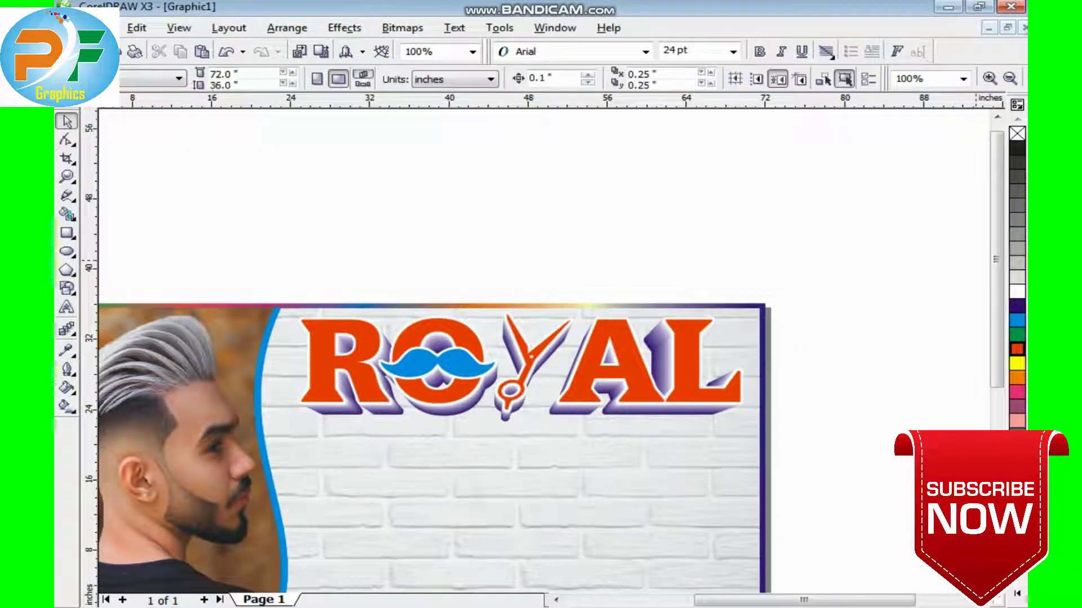
# - Draw a rectangle about 25 by 4 inches below the ROYAL title, fill it with plum and convert it to curves
pyautogui.scroll(-3, 541, 349)
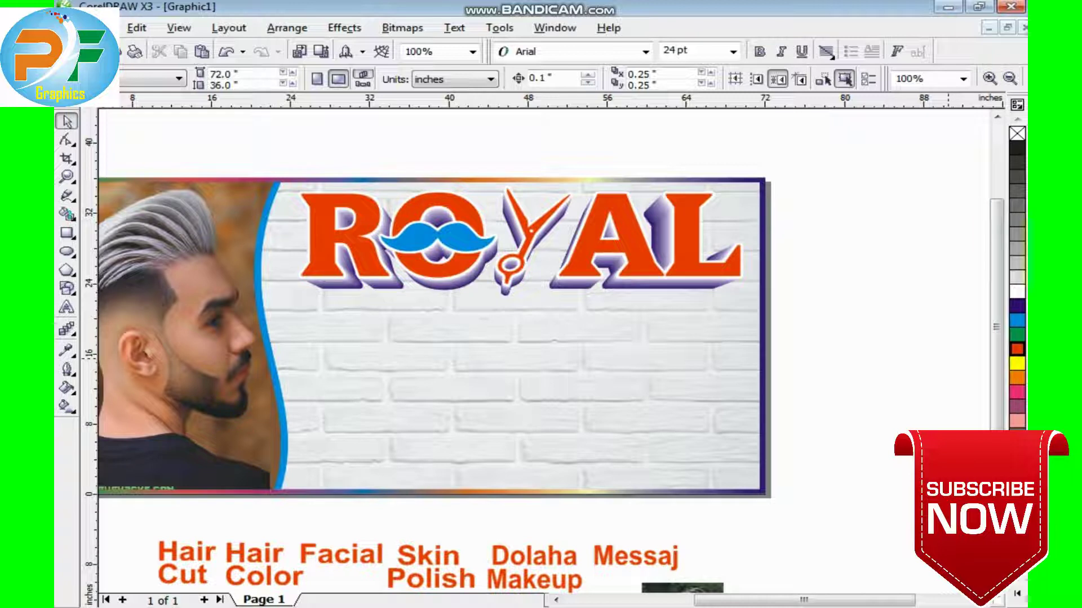
pyautogui.press('F6')
pyautogui.moveTo(411, 298); pyautogui.dragTo(663, 336)
pyautogui.click(1017, 406)
pyautogui.press('F10')
pyautogui.scroll(1, 439, 269)
pyautogui.hotkey('ctrl', 'q')
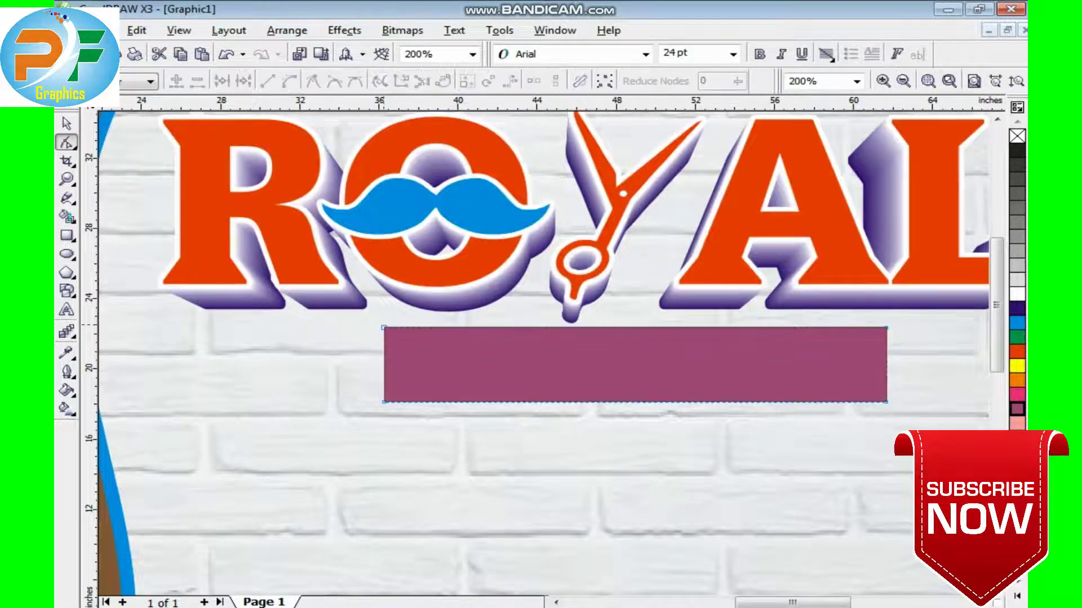
# - Try to slant both ends of the plum rectangle by shifting its upper corner nodes to the right
pyautogui.click(383, 328)
pyautogui.moveTo(383, 328); pyautogui.dragTo(425, 328)
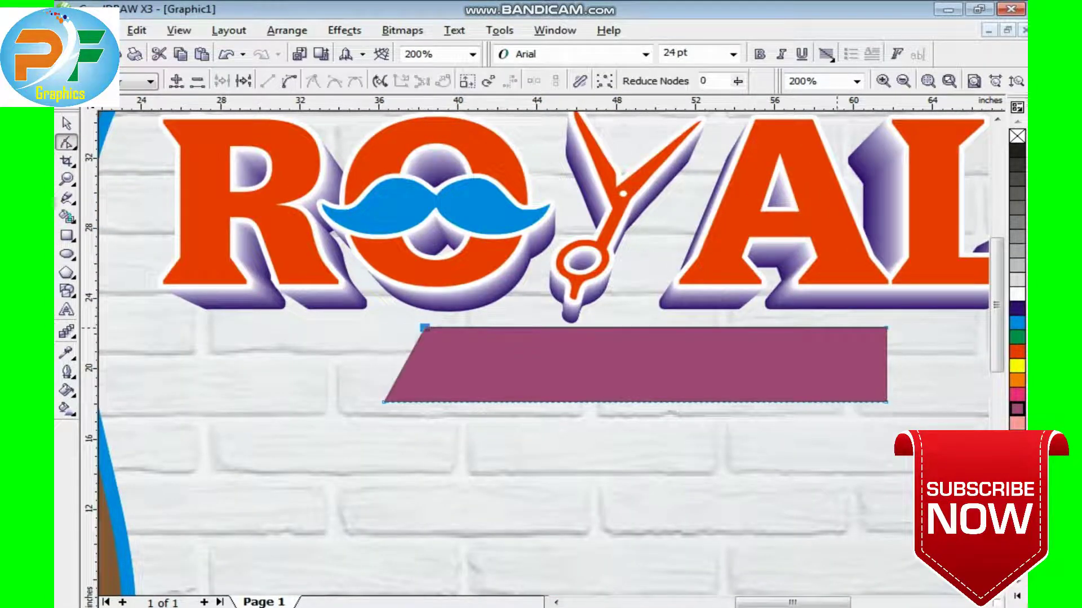
pyautogui.keyDown('shift'); pyautogui.click(886, 327); pyautogui.keyUp('shift')
pyautogui.moveTo(886, 328); pyautogui.dragTo(901, 328)
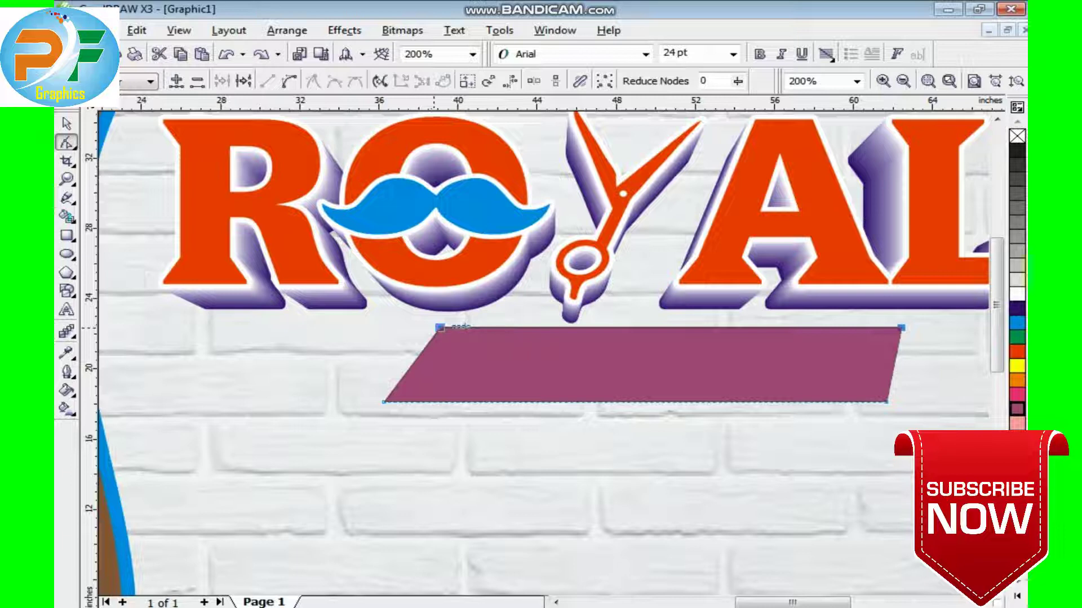
pyautogui.moveTo(885, 328); pyautogui.dragTo(897, 326)
pyautogui.click(885, 327)
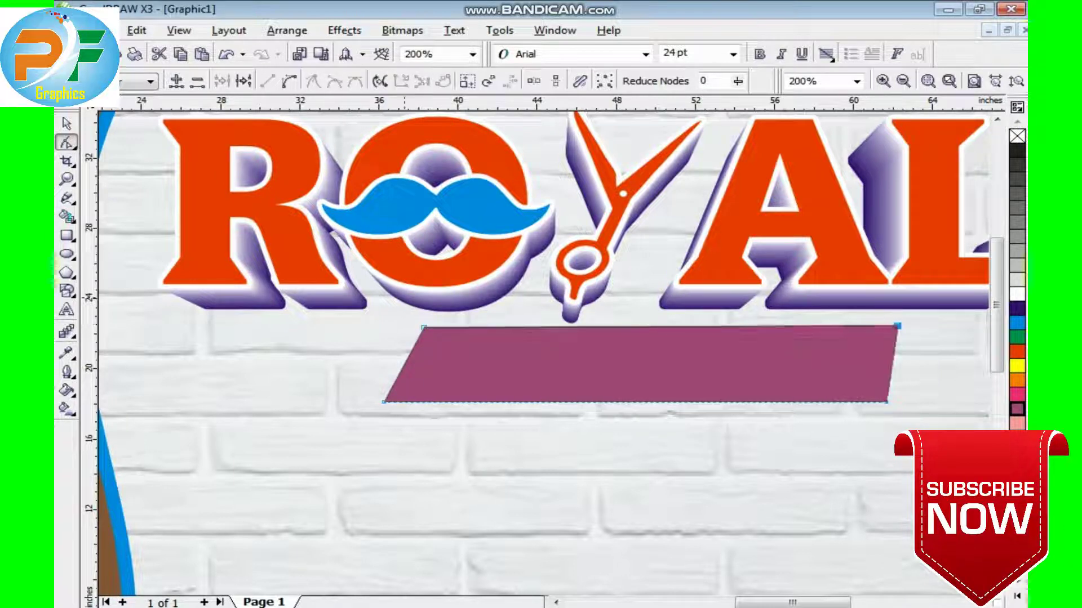
pyautogui.hotkey('ctrl', 'z')
# - Slant the plum band's ends by moving its upper left node inward and its upper right node slightly outward
pyautogui.moveTo(424, 327); pyautogui.dragTo(413, 328)
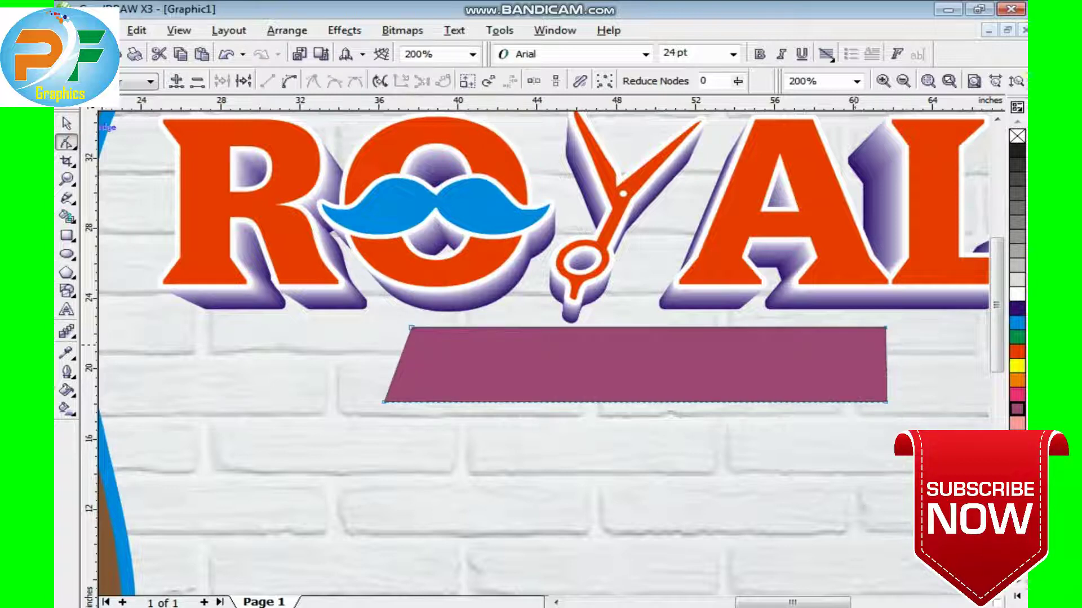
pyautogui.scroll(2, 973, 334)
pyautogui.moveTo(626, 302); pyautogui.dragTo(652, 302)
pyautogui.scroll(-4, 549, 351)
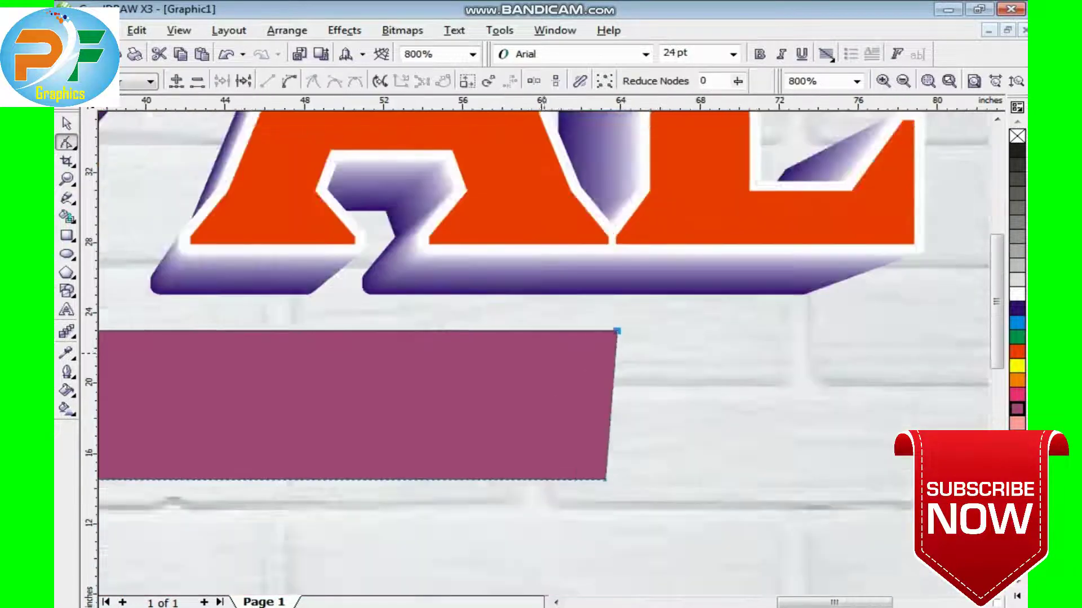
pyautogui.press('space')
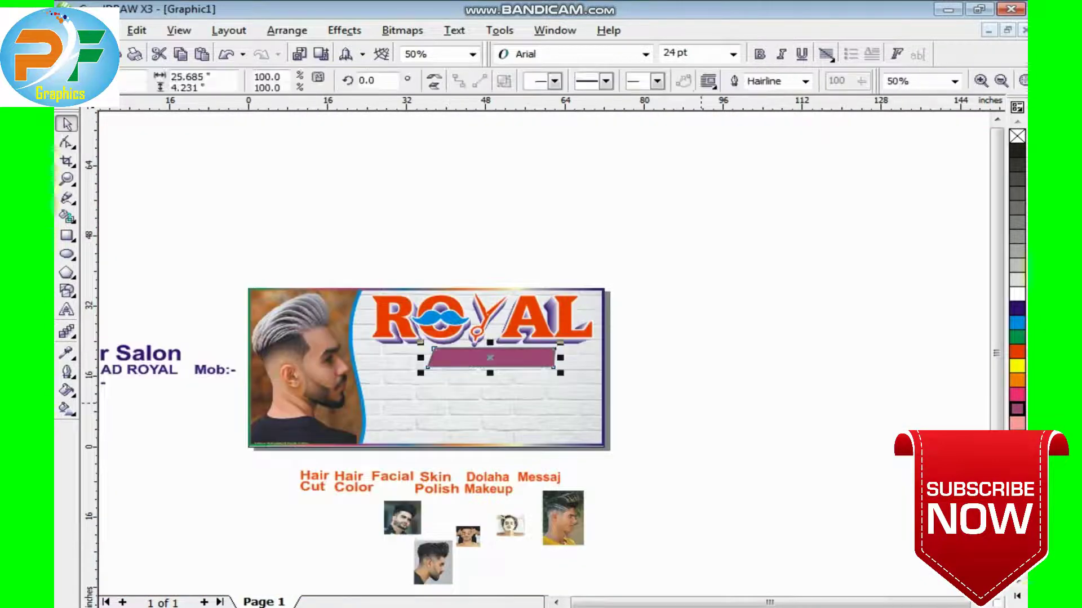
# - Place the Hair Salon text on the plum band, fill it white and shrink it to about 310 pt to fit
pyautogui.press('Escape')
pyautogui.moveTo(140, 355); pyautogui.dragTo(509, 356)
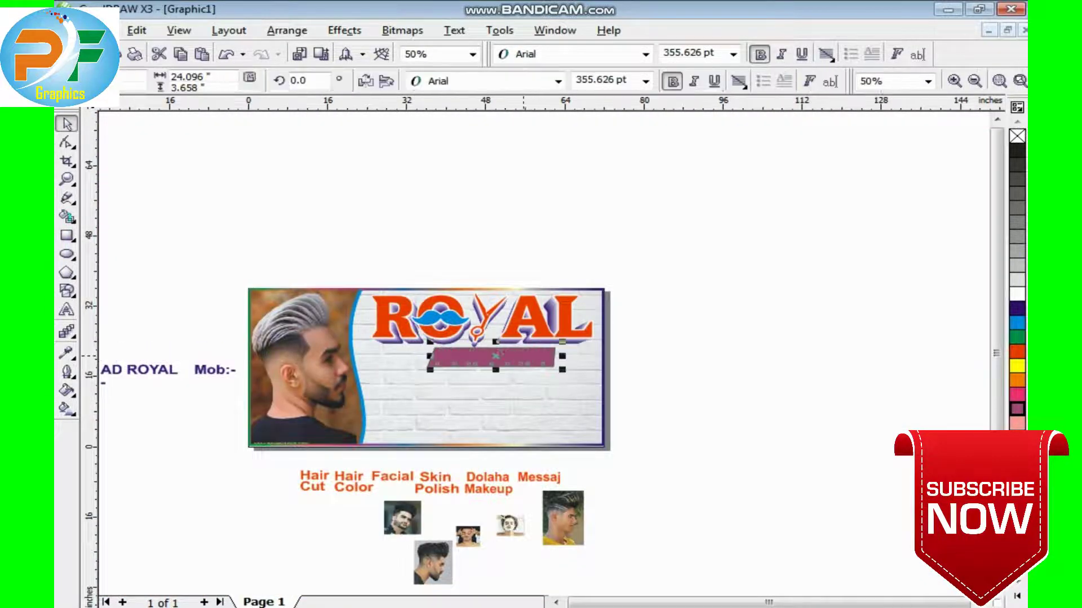
pyautogui.scroll(2, 509, 356)
pyautogui.click(1017, 293)
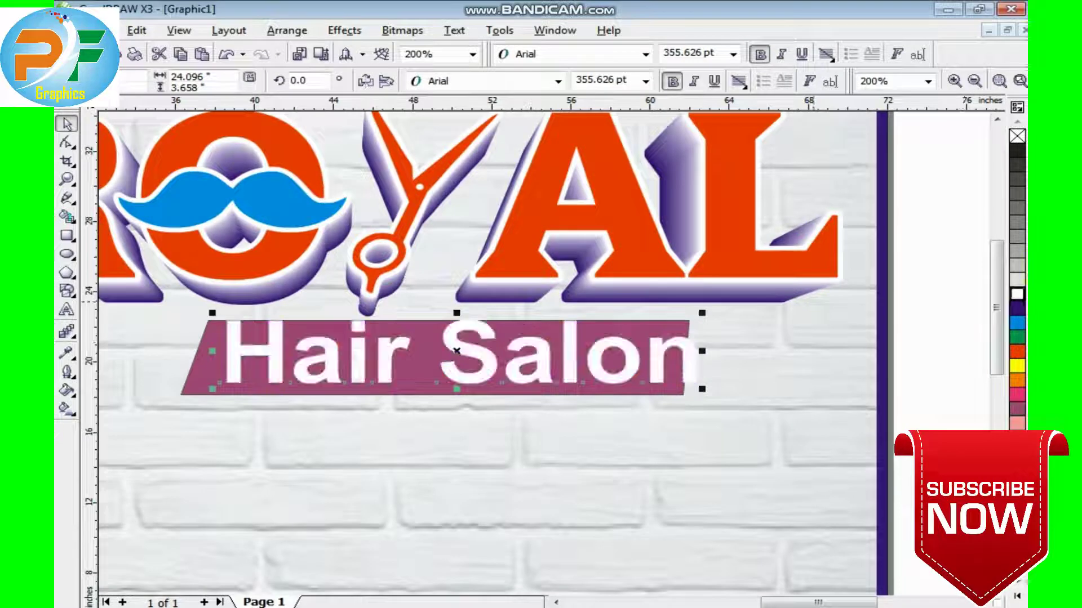
pyautogui.moveTo(701, 389); pyautogui.dragTo(639, 379)
pyautogui.moveTo(425, 351); pyautogui.dragTo(443, 355)
# - Remove the outline from the plum band and its Hair Salon text, and scale both down slightly beneath the title
pyautogui.keyDown('shift'); pyautogui.click(673, 361); pyautogui.keyUp('shift')
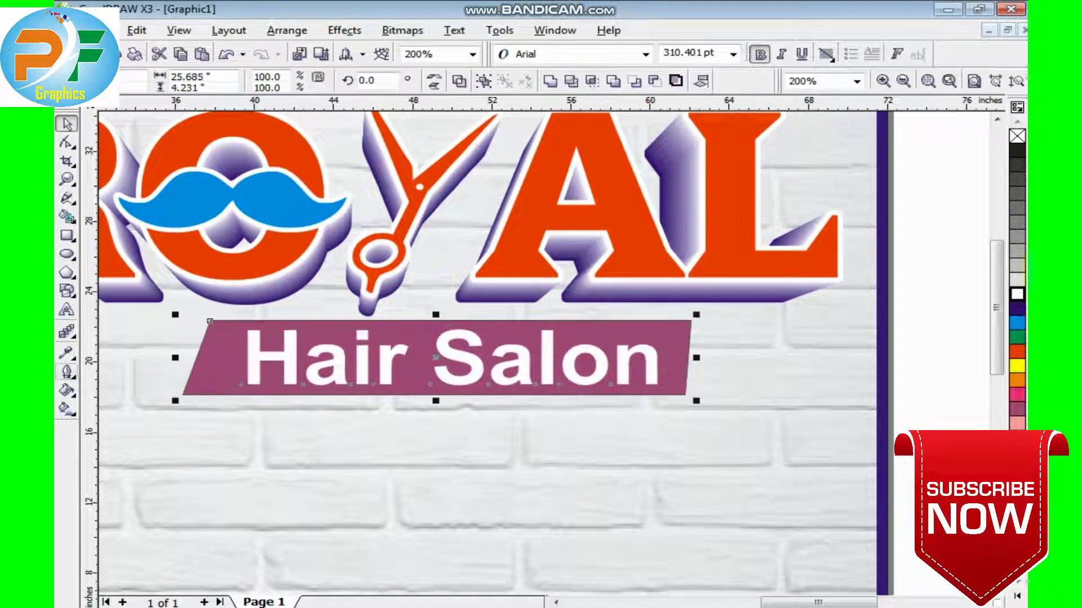
pyautogui.click(67, 371)
pyautogui.hotkey('shift', 'F4')
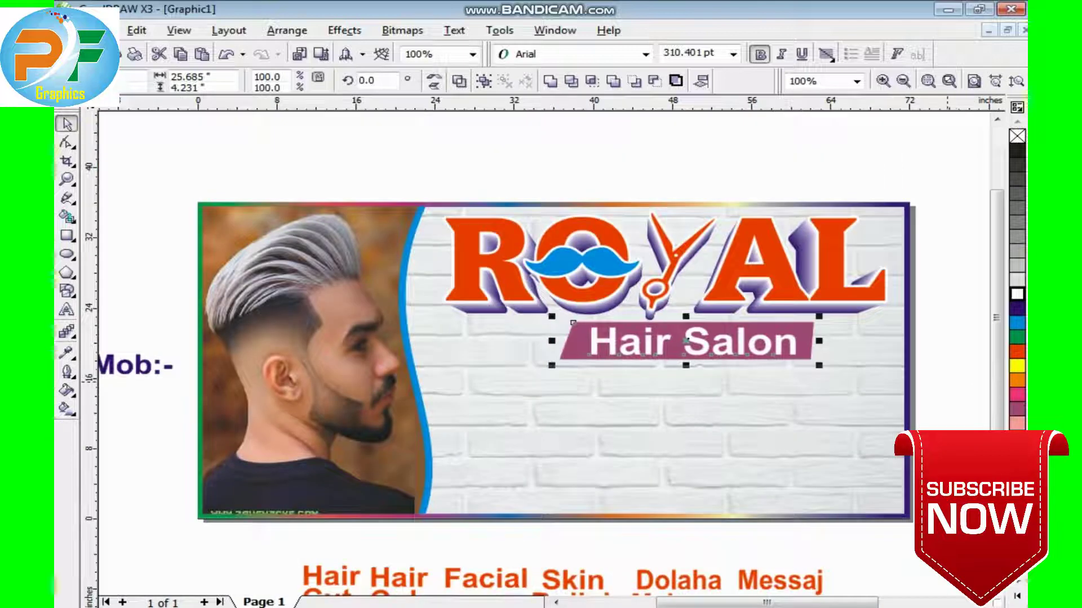
pyautogui.press('Escape')
pyautogui.moveTo(936, 363); pyautogui.dragTo(813, 317)
pyautogui.moveTo(561, 317); pyautogui.dragTo(581, 324)
pyautogui.press('Escape')
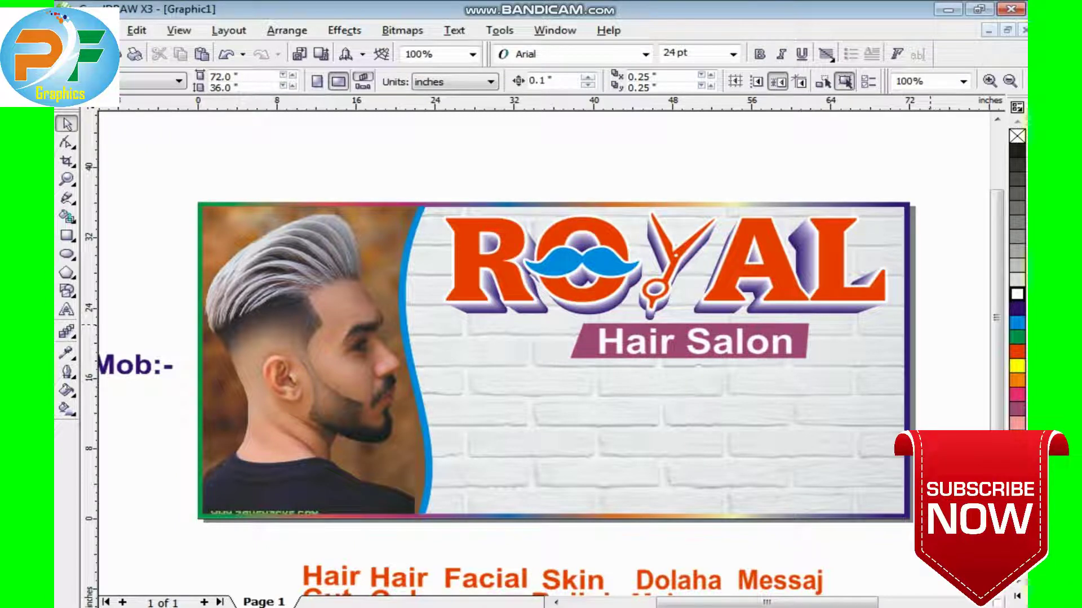
# - Move the proprietor and mobile text line onto the banner, just below the Hair Salon band
pyautogui.scroll(-1, 311, 341)
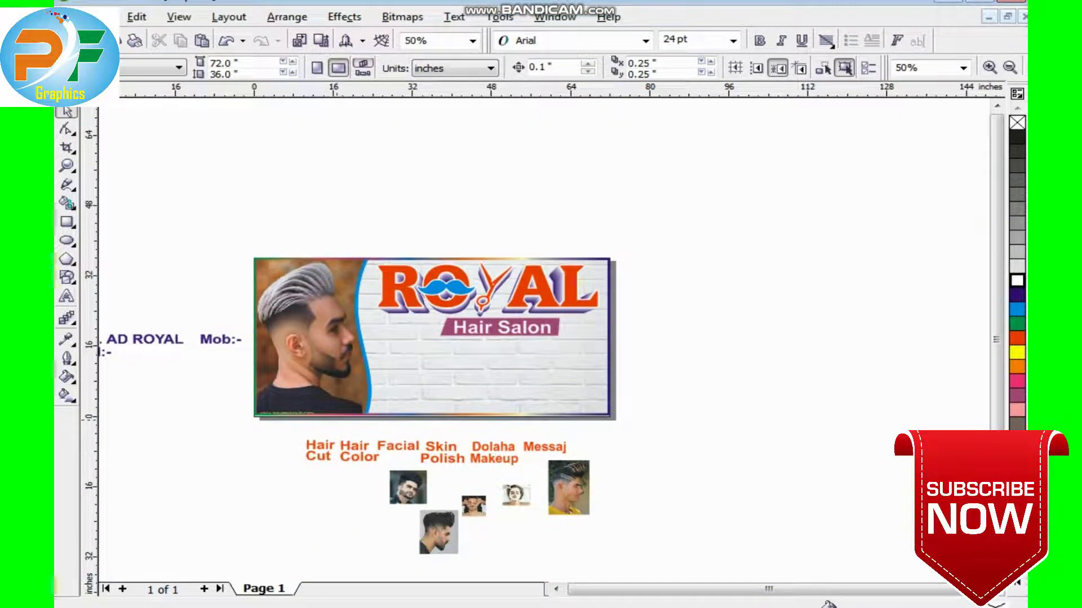
pyautogui.moveTo(169, 340); pyautogui.dragTo(490, 346)
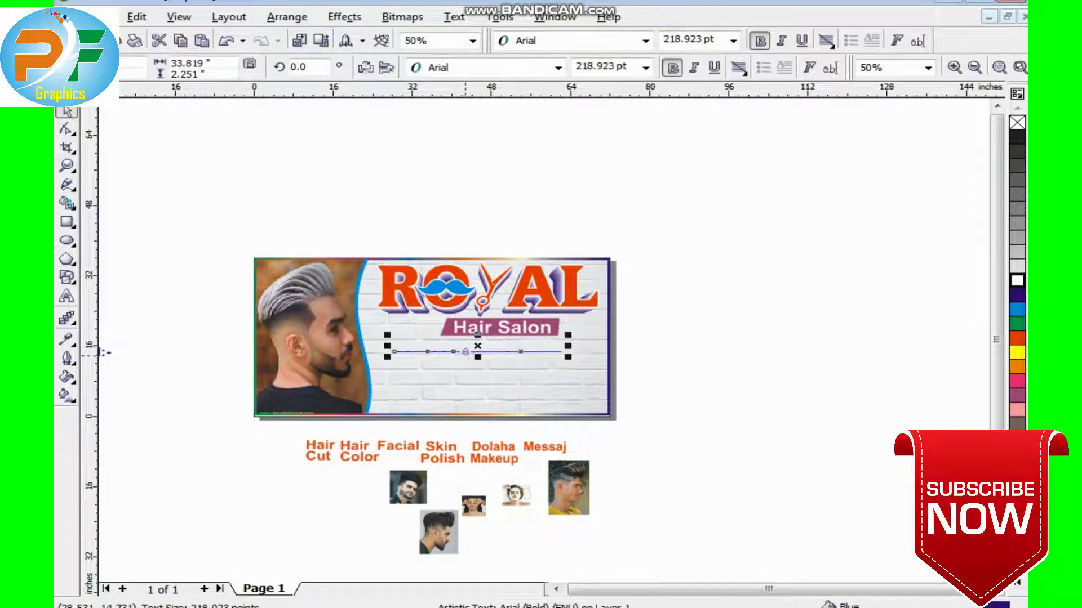
pyautogui.scroll(1, 385, 381)
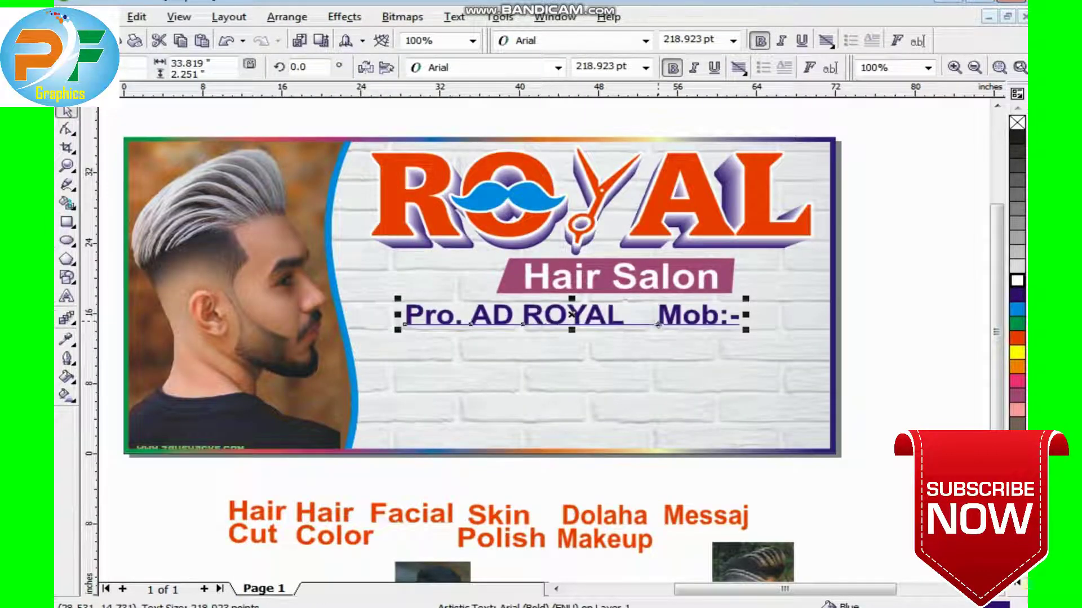
# - Widen the gap before "Mob:-" in the proprietor line with extra spaces and nudge the line left, near the curved edge
pyautogui.press('F8')
pyautogui.click(656, 314)
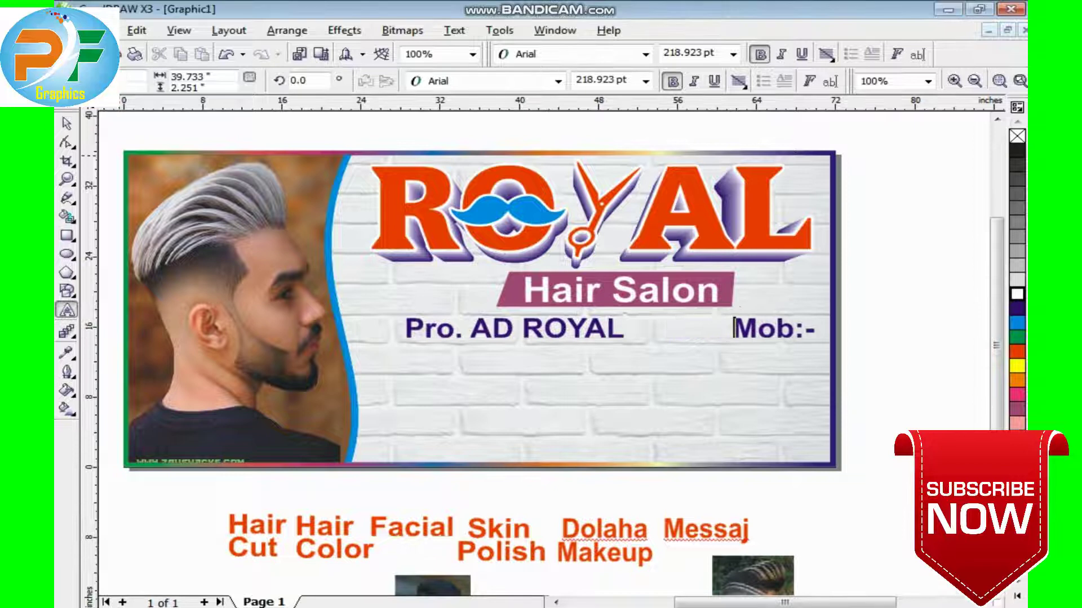
pyautogui.hotkey('ctrl', 'space')
pyautogui.press('Left')
pyautogui.press('Left')
pyautogui.press('Left')
pyautogui.press('Left')
pyautogui.press('Left')
pyautogui.press('Left')
pyautogui.press('Left')
pyautogui.press('Left')
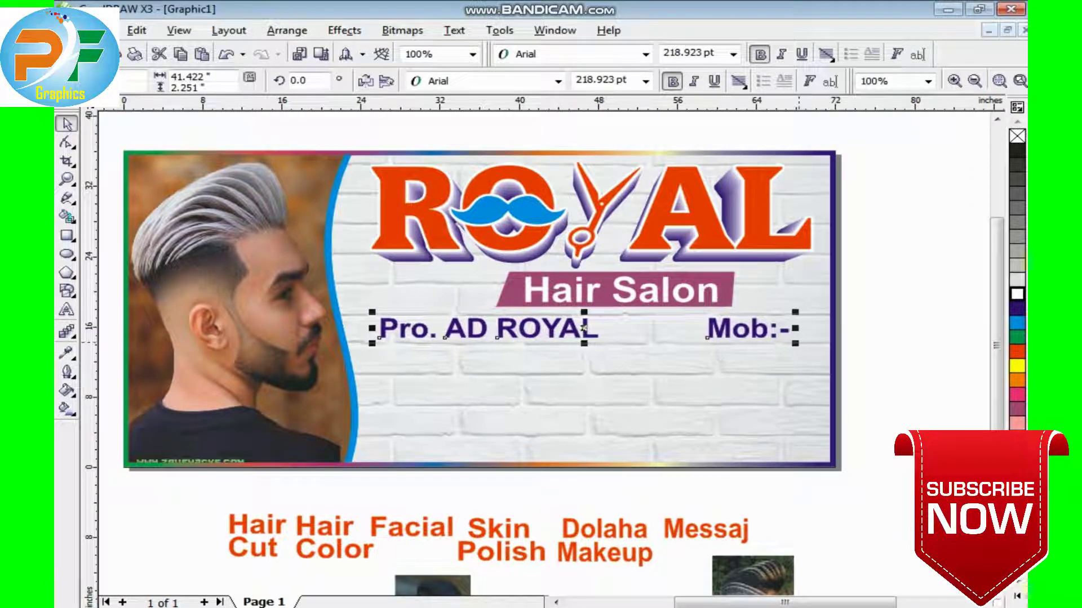
# - Change the proprietor and mobile line to the Nyala font at about 227.5 pt
pyautogui.moveTo(795, 328); pyautogui.dragTo(678, 343)
pyautogui.press('Up')
pyautogui.press('Down')
pyautogui.press('Return')
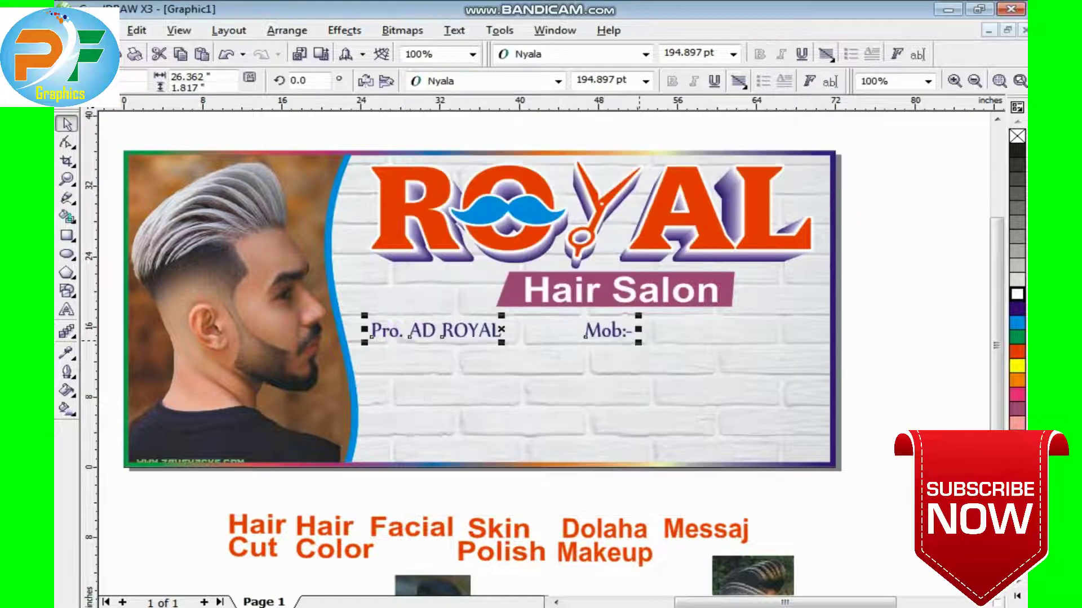
pyautogui.press('ctrl+KP_8')
# - Thicken the proprietor and mobile line's lettering with a black outline
pyautogui.press('F12')
pyautogui.write('21')
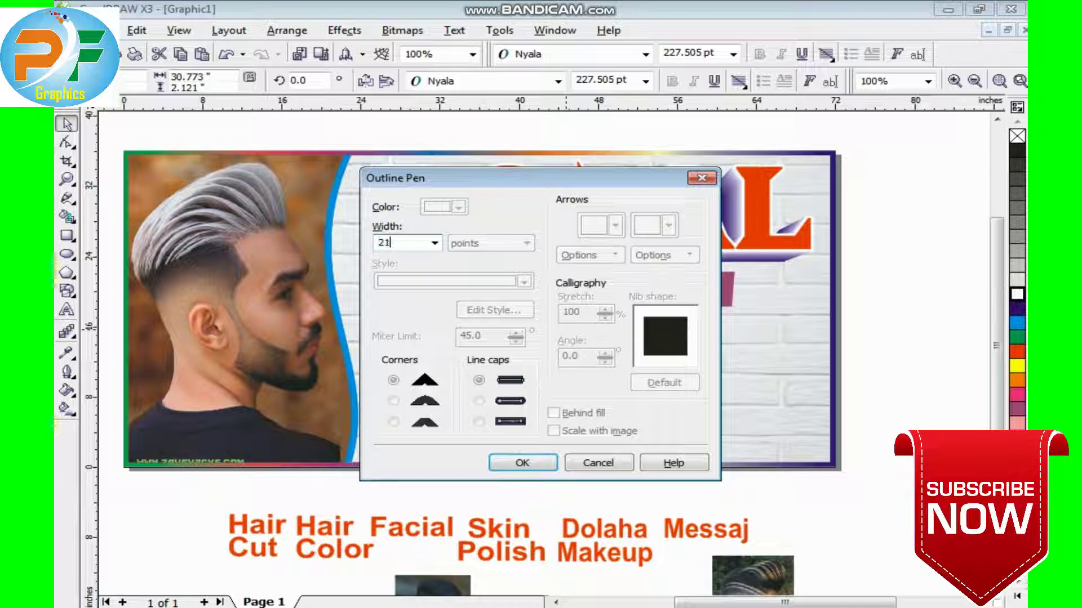
pyautogui.write('0')
pyautogui.press('Return')
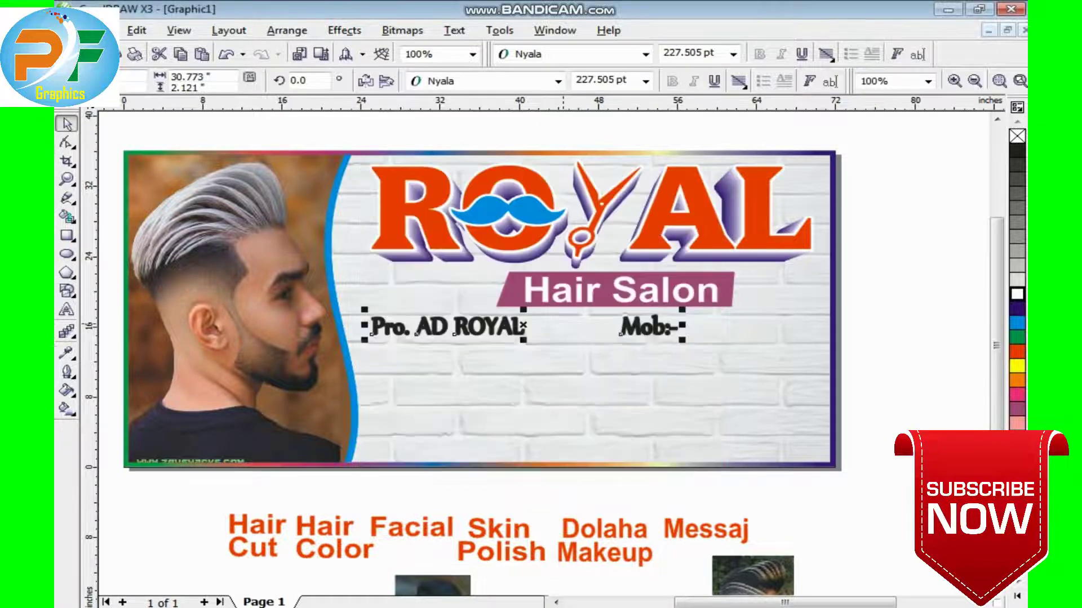
# - Make the proprietor and mobile line's 20 pt outline white, placed behind the fill and scaling with the image
pyautogui.press('F12')
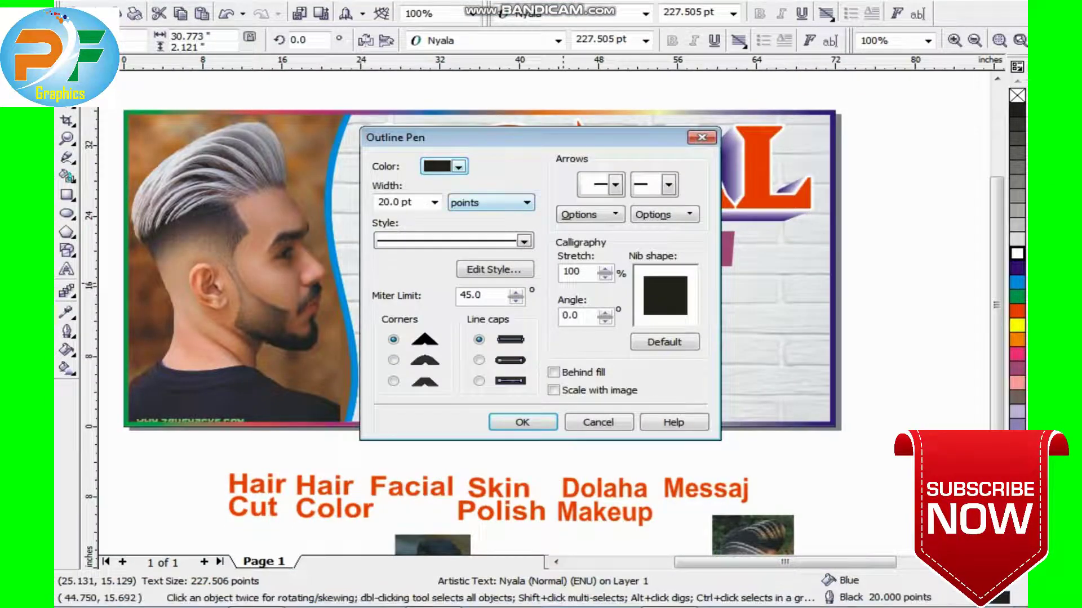
pyautogui.click(459, 166)
pyautogui.click(488, 196)
pyautogui.click(553, 390)
pyautogui.press('Return')
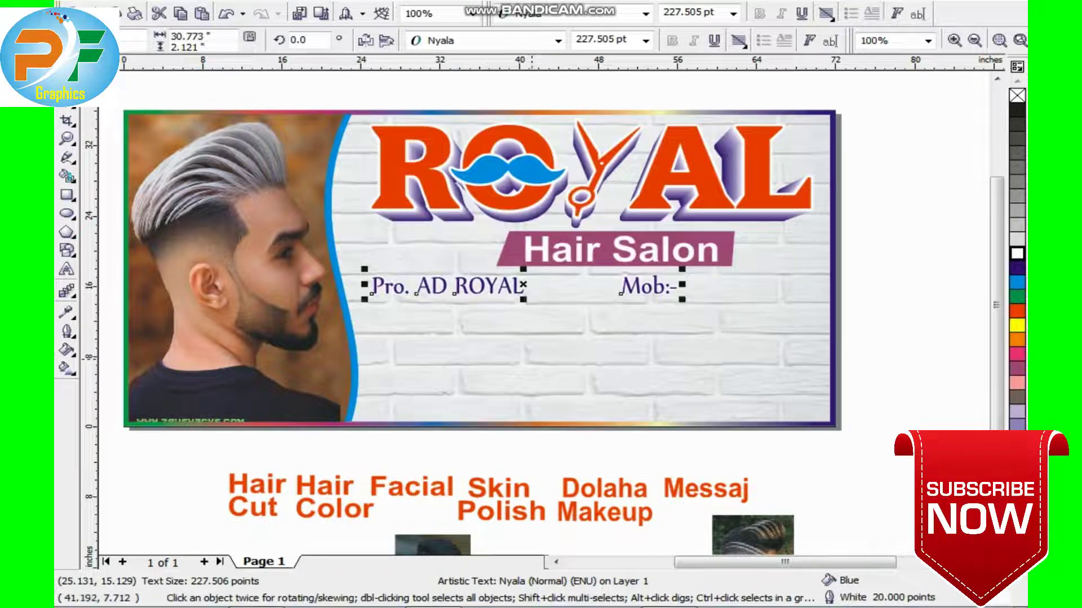
# - Recolour the "Mob:-" text black and enlarge the whole proprietor and mobile line to about 245 pt
pyautogui.scroll(2, 529, 407)
pyautogui.moveTo(713, 169); pyautogui.dragTo(821, 169)
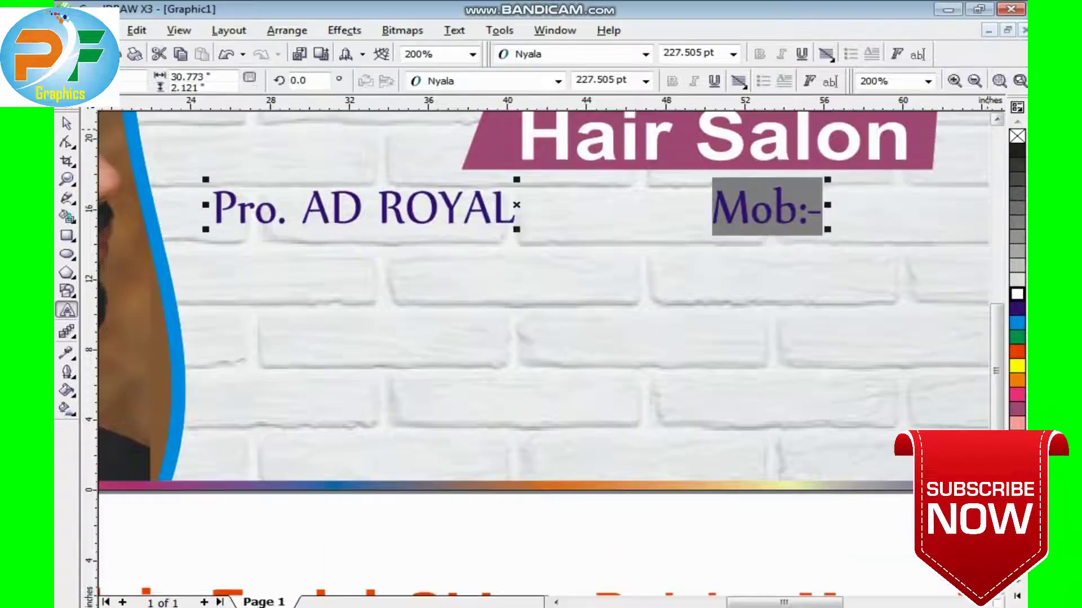
pyautogui.hotkey('ctrl', 'space')
pyautogui.press('F3')
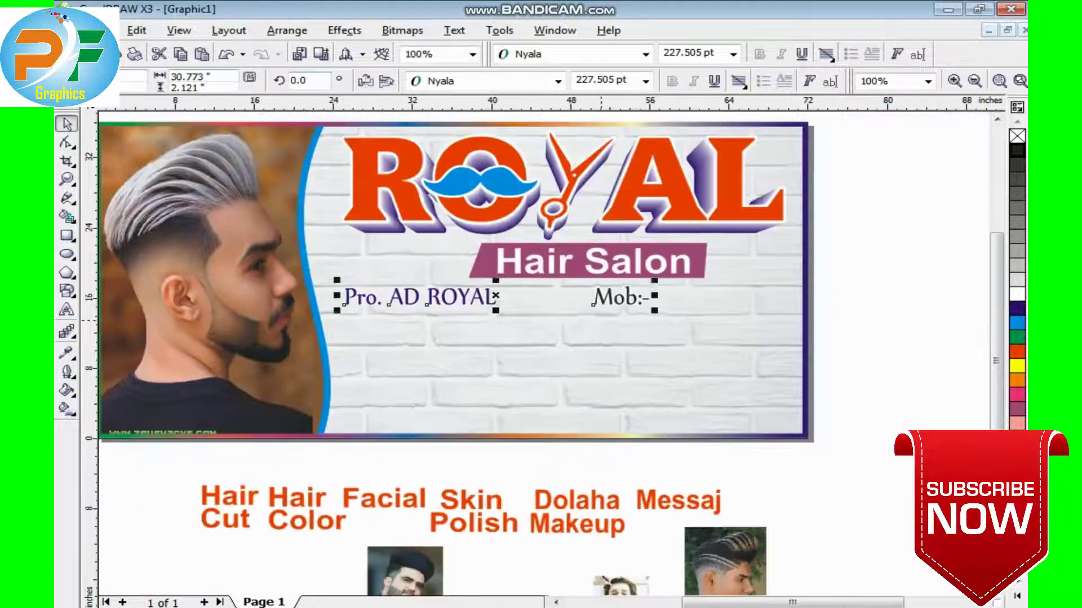
pyautogui.press('Escape')
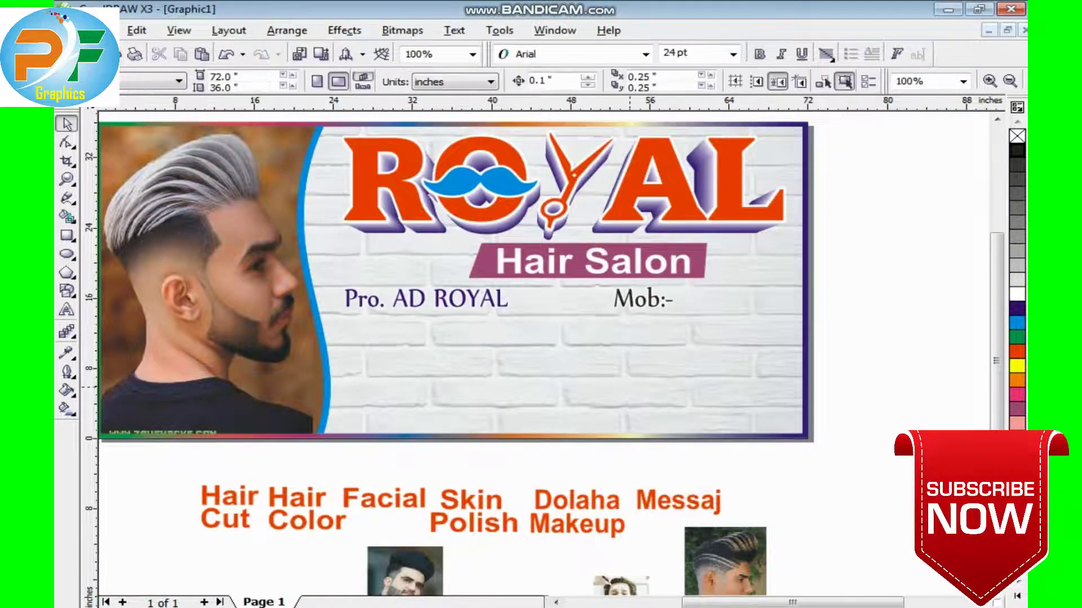
# - Draw a cyan rectangle about 48.5 by 6.2 inches along the banner's lower edge, reaching the blue curve
pyautogui.click(67, 236)
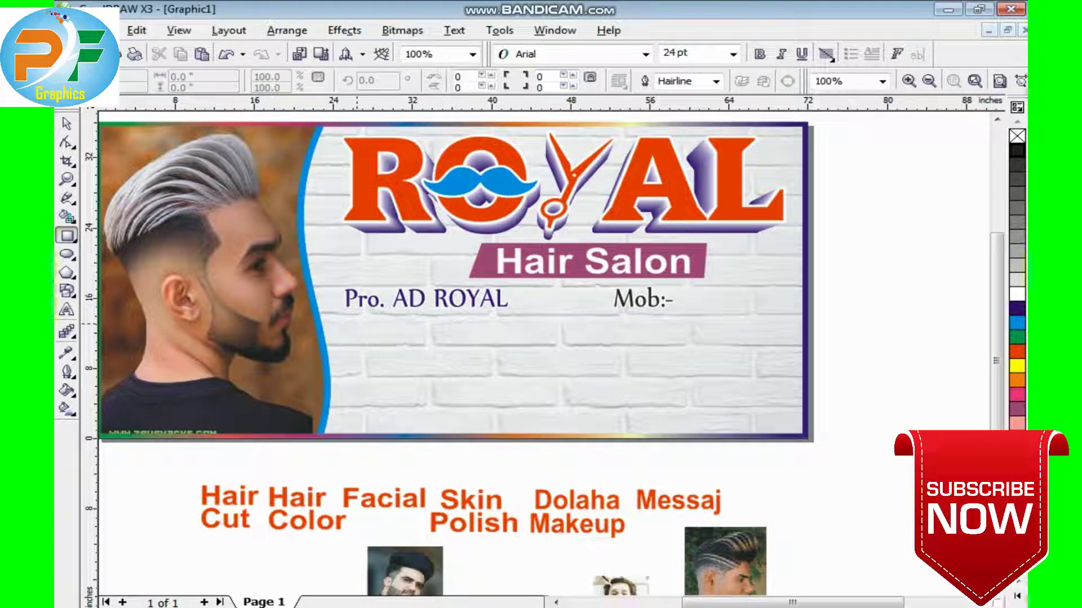
pyautogui.moveTo(329, 382)
pyautogui.mouseDown()
pyautogui.moveTo(595, 424)
pyautogui.moveTo(802, 436)
pyautogui.mouseUp()
pyautogui.click(1017, 322)
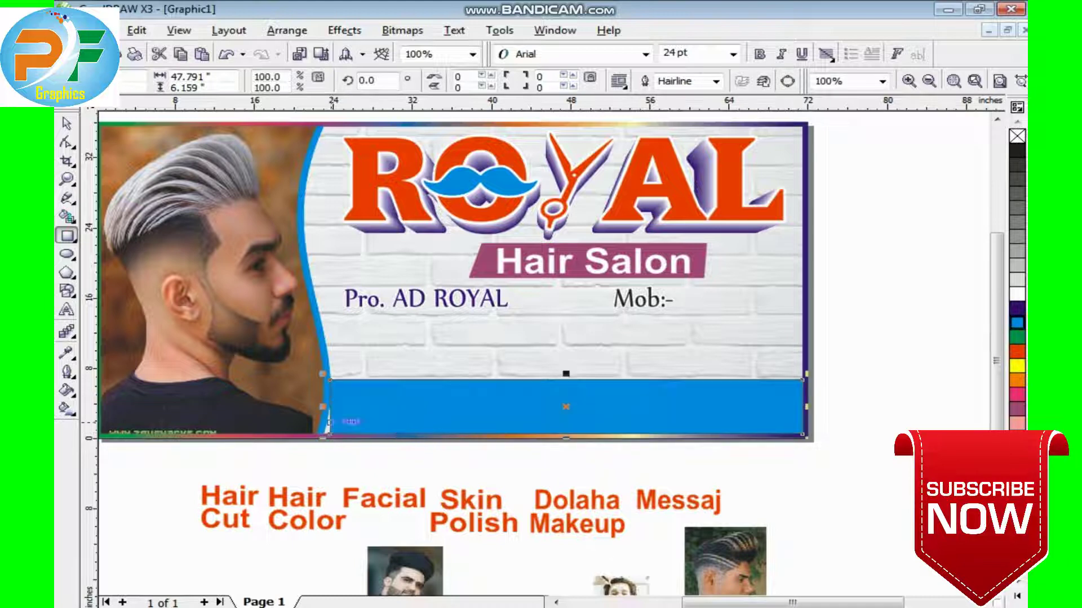
pyautogui.scroll(2, 350, 422)
pyautogui.moveTo(532, 292); pyautogui.dragTo(506, 291)
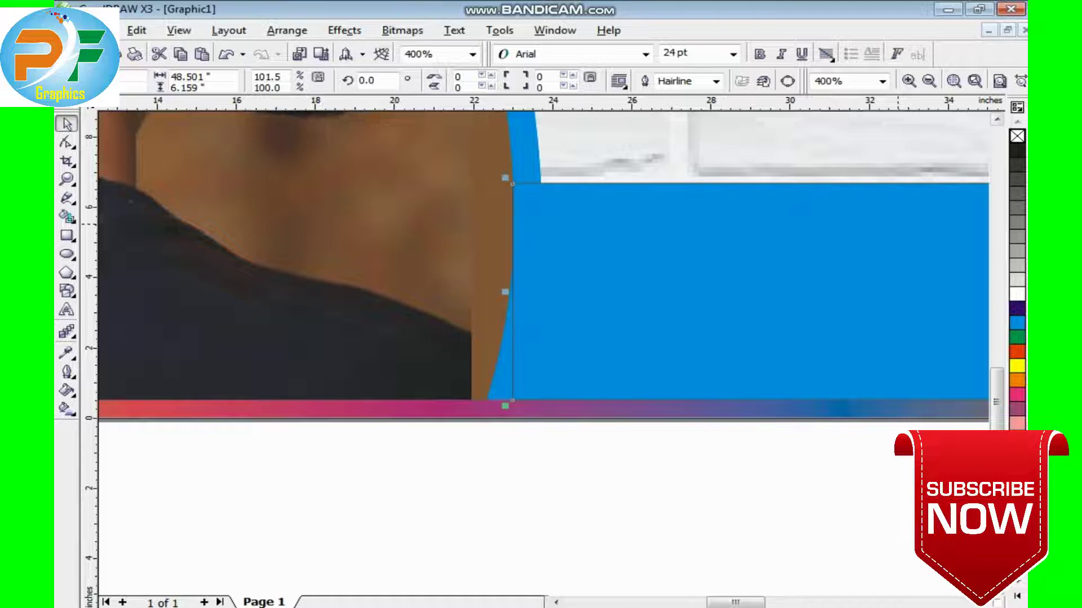
# - Clear the rectangle's fill and use Smart Fill to create a shape from its area beyond the blue curve
pyautogui.click(1017, 136)
pyautogui.click(67, 216)
pyautogui.click(749, 293)
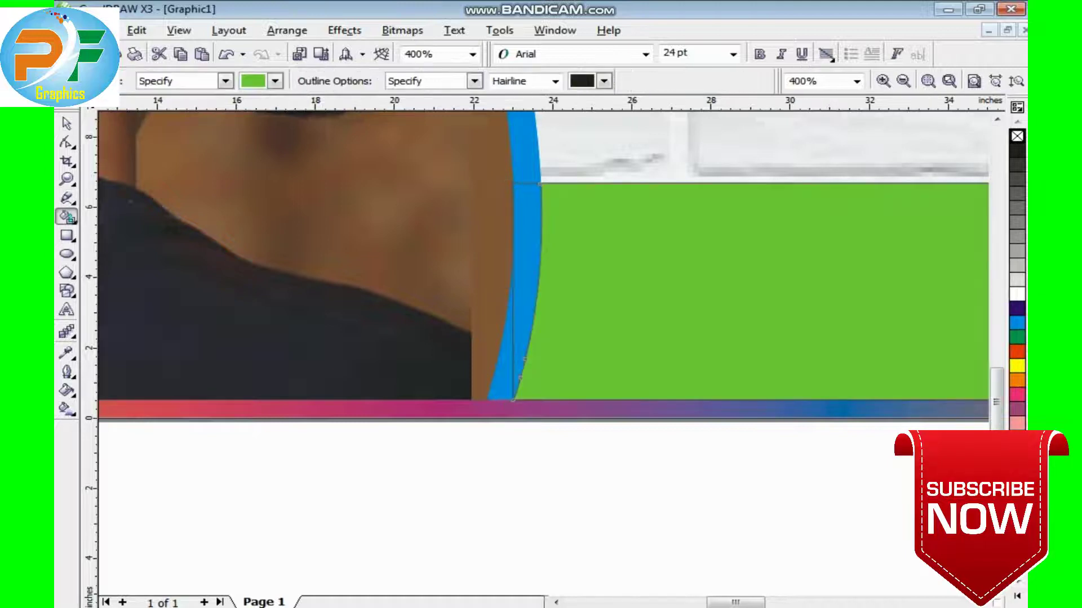
pyautogui.press('space')
pyautogui.click(720, 512)
# - Fill the new curved-edge band cyan and remove its outline
pyautogui.click(458, 306)
pyautogui.hotkey('ctrl', 'q')
pyautogui.click(1017, 281)
pyautogui.click(67, 331)
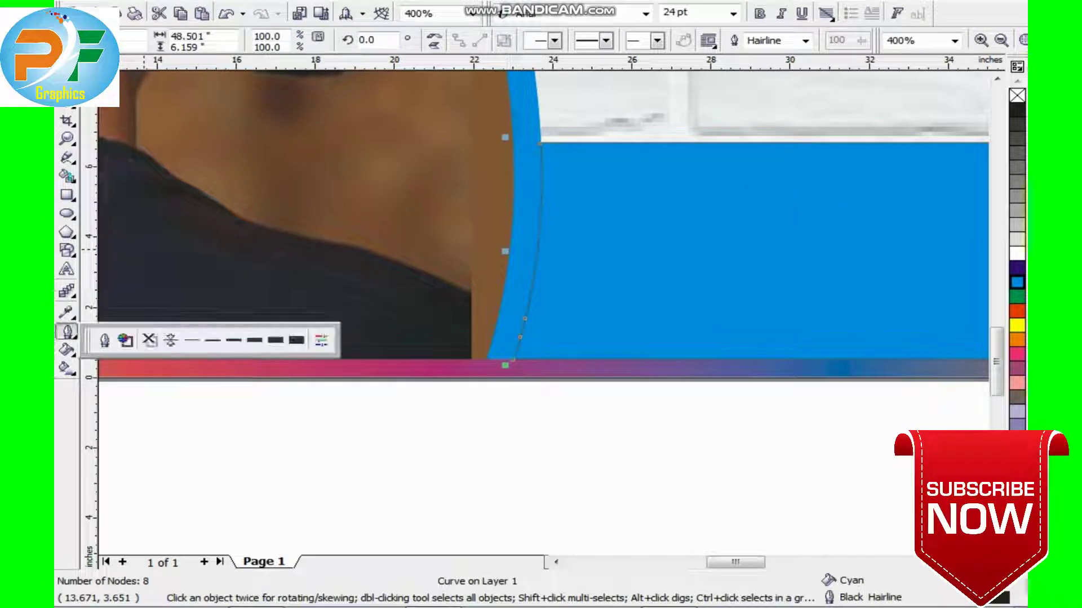
pyautogui.click(149, 339)
pyautogui.click(403, 485)
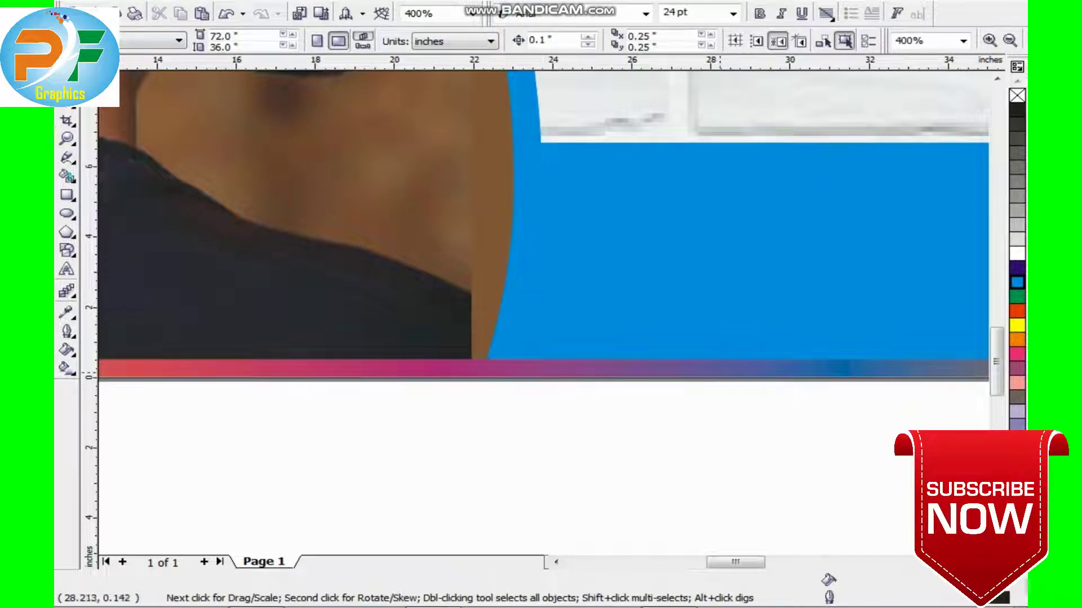
pyautogui.press('F3')
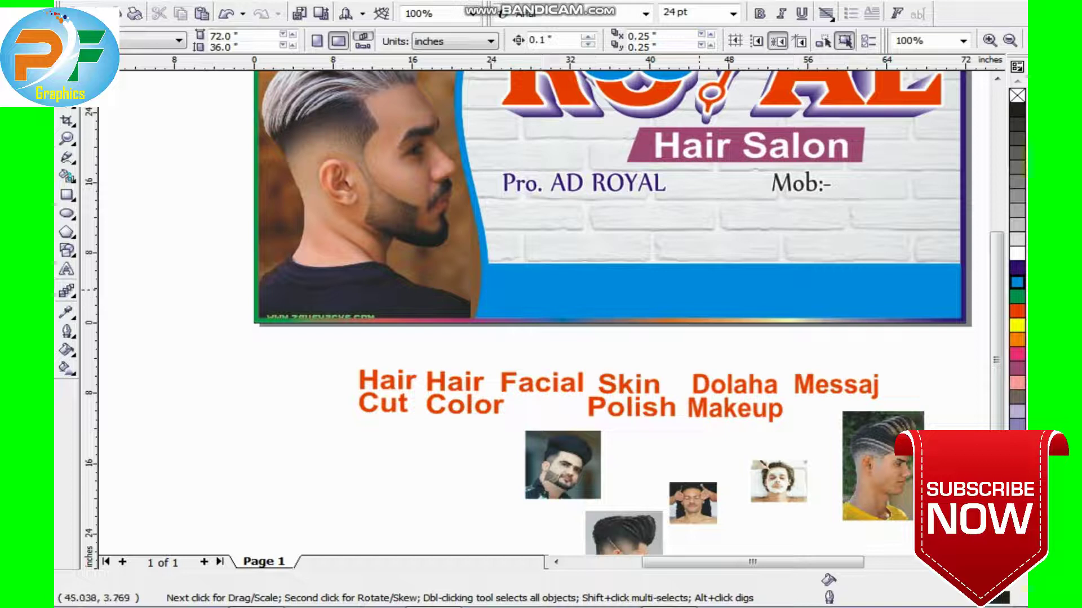
# - Lower the cyan band's upper edge to make it about 4.66 inches high
pyautogui.click(699, 271)
pyautogui.scroll(1, 700, 270)
pyautogui.moveTo(586, 296); pyautogui.dragTo(587, 322)
# - Stretch the cyan band toward the photo to about 48.7 inches wide, closing the gap along the blue curve
pyautogui.scroll(2, 121, 372)
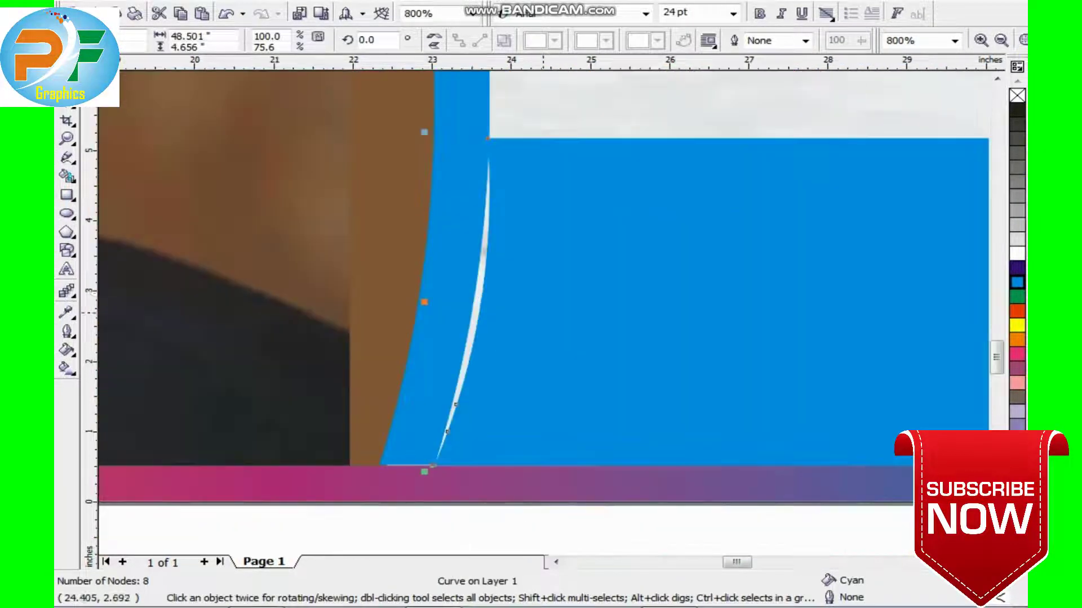
pyautogui.moveTo(424, 301); pyautogui.dragTo(424, 305)
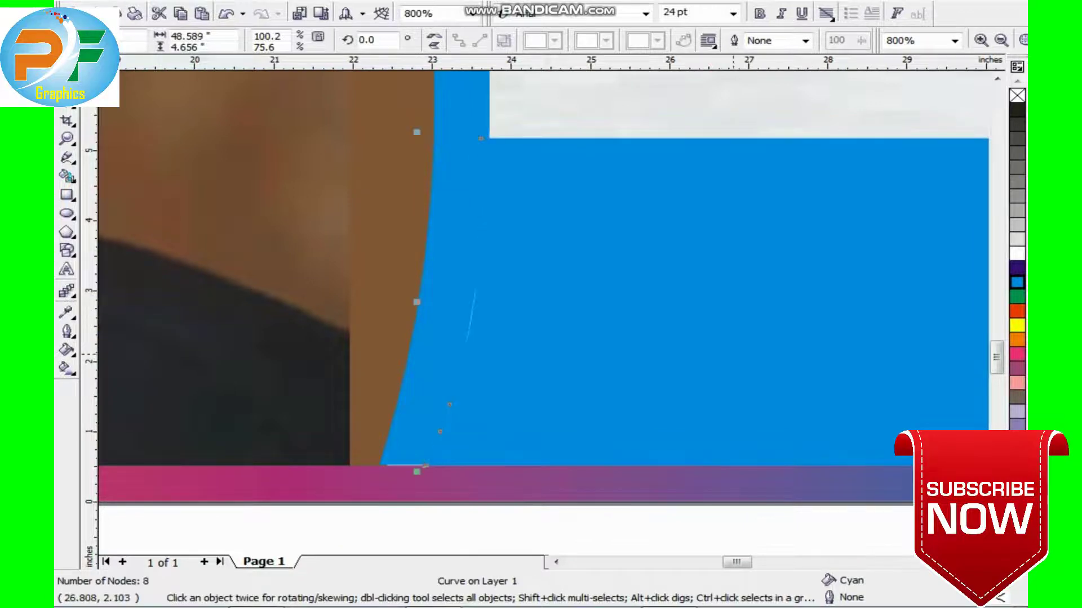
pyautogui.scroll(-3, 445, 399)
pyautogui.scroll(4, 445, 398)
pyautogui.click(496, 265)
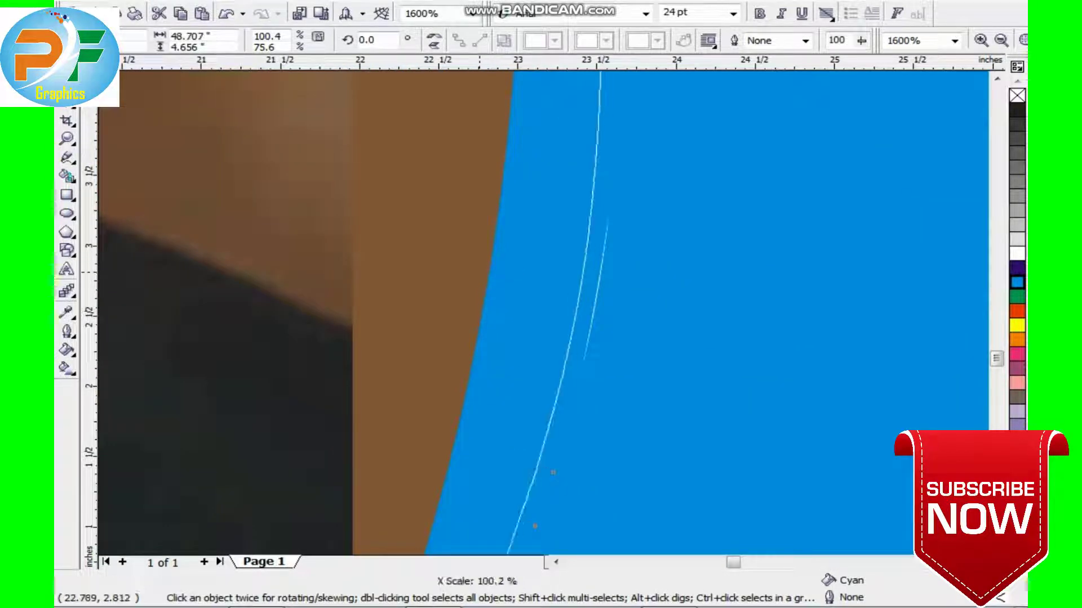
pyautogui.scroll(-4, 496, 265)
pyautogui.press('Escape')
pyautogui.scroll(-2, 496, 265)
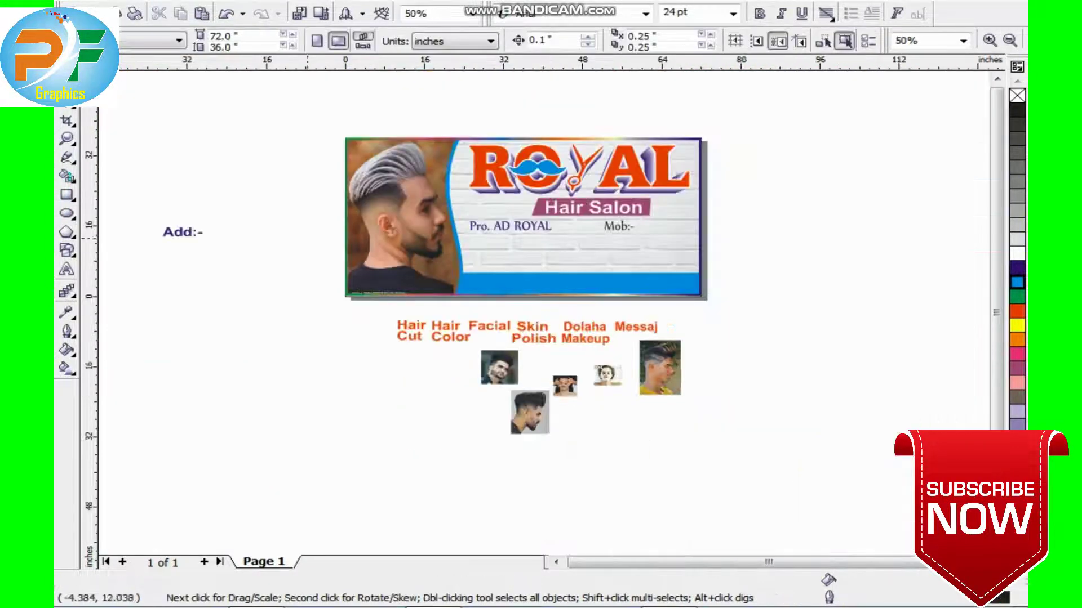
# - Place the "Add:-" text inside the cyan band near the blue curve and colour it yellow
pyautogui.click(180, 233)
pyautogui.moveTo(181, 233); pyautogui.dragTo(487, 284)
pyautogui.scroll(2, 476, 271)
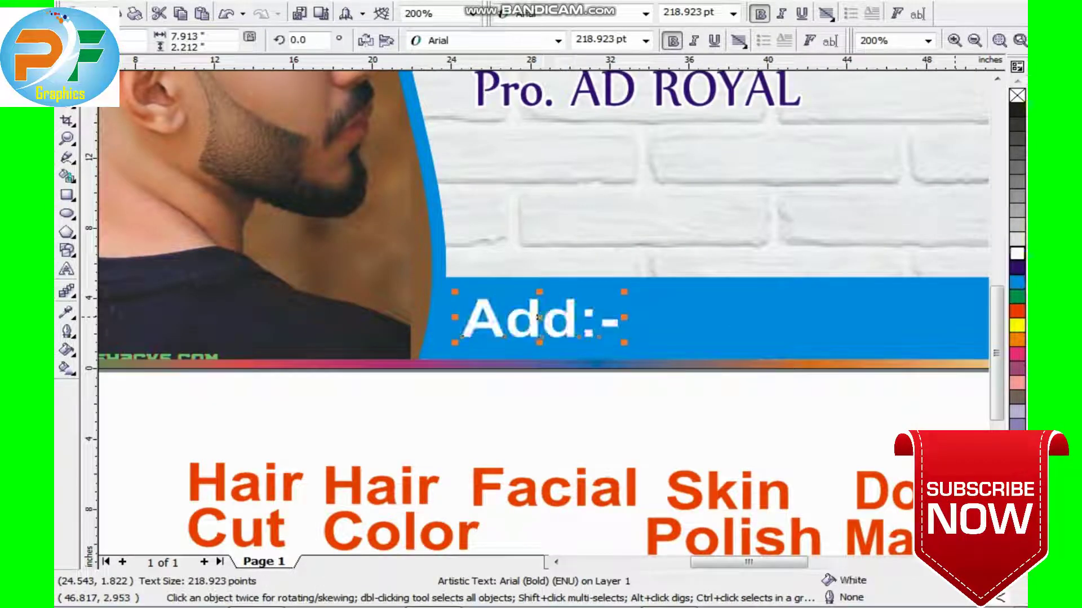
pyautogui.click(1017, 325)
pyautogui.press('Escape')
pyautogui.scroll(-2, 550, 297)
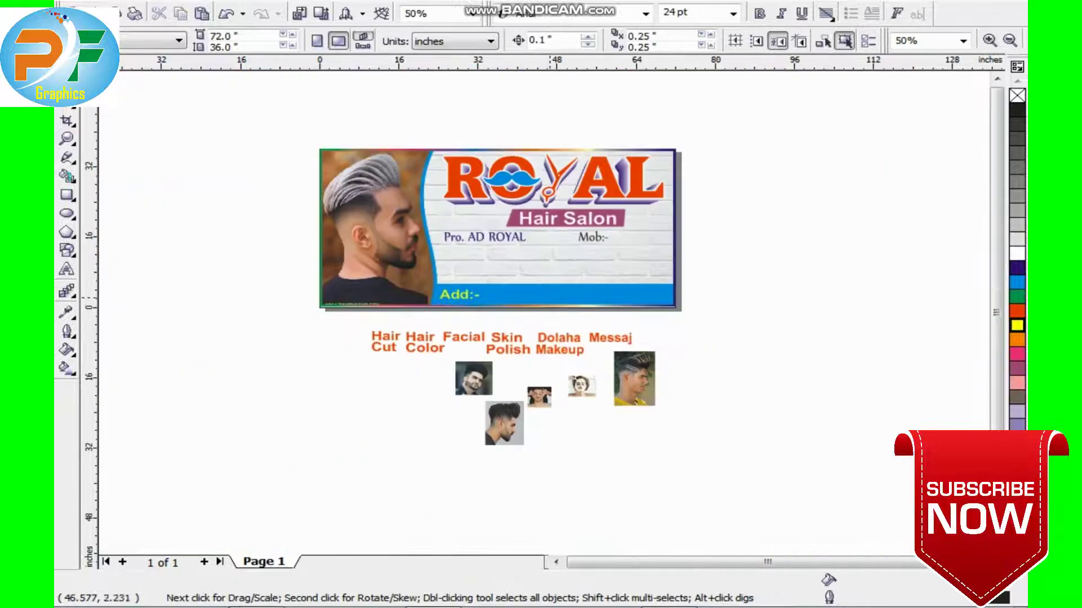
pyautogui.scroll(1, 529, 242)
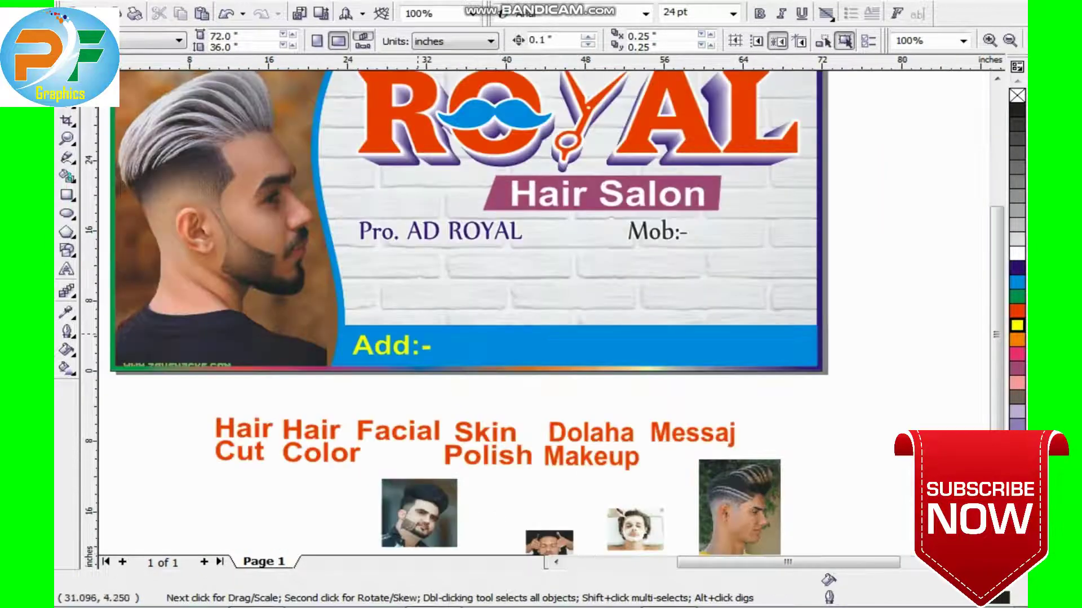
pyautogui.click(391, 346)
pyautogui.press('Escape')
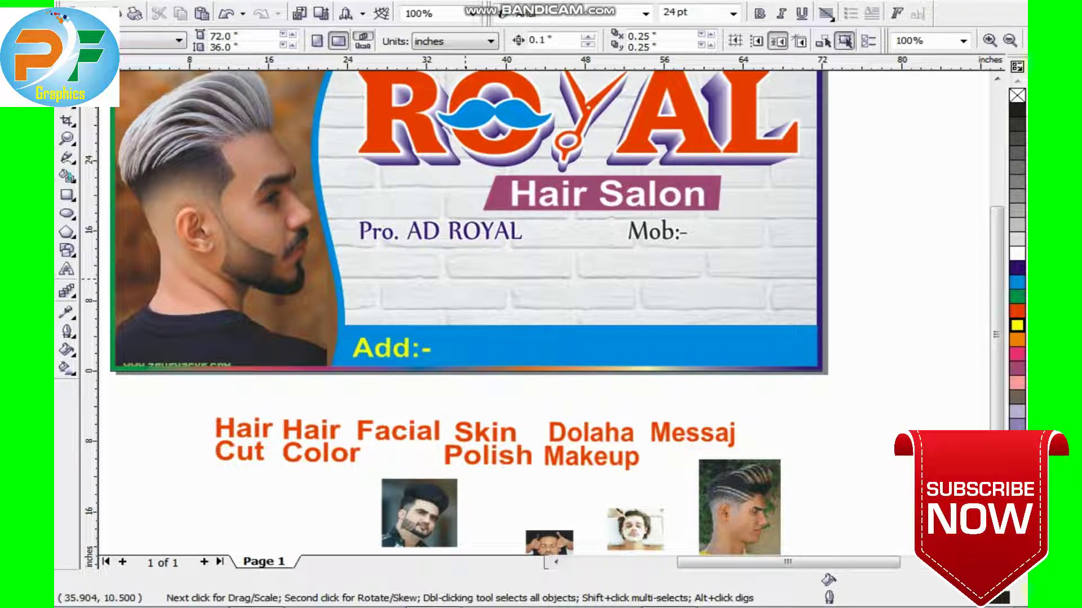
# - Draw a rectangle about 7.3 by 8.3 inches below the proprietor line and round its corners to 22
pyautogui.scroll(1, 297, 246)
pyautogui.press('F6')
pyautogui.moveTo(415, 262); pyautogui.dragTo(542, 436)
pyautogui.press('F10')
# - Give the rounded frame a 10 pt red outline
pyautogui.press('F12')
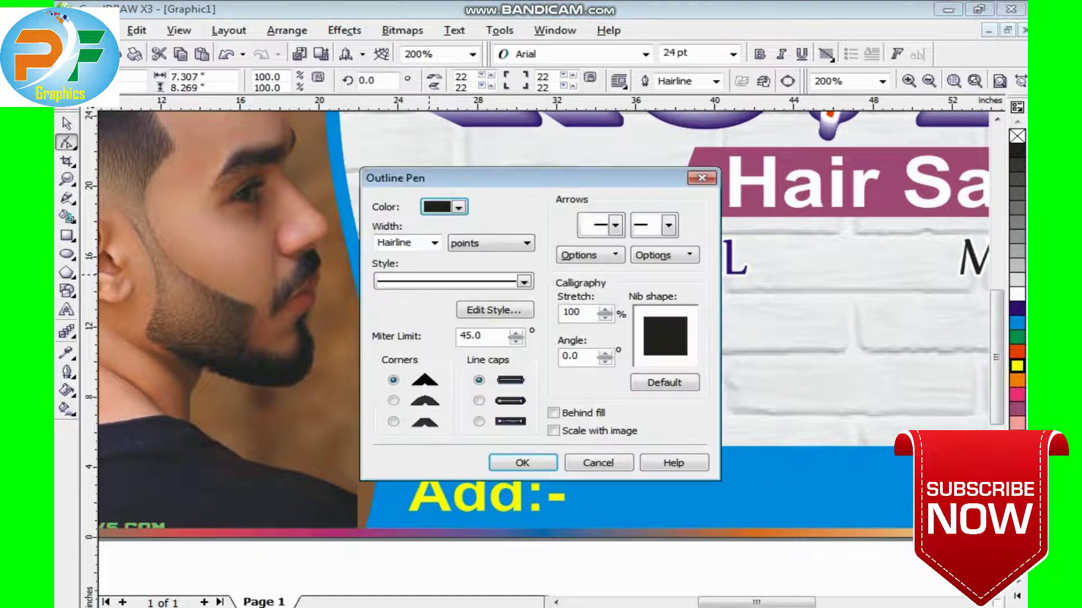
pyautogui.write('10')
pyautogui.click(459, 207)
pyautogui.click(428, 224)
pyautogui.press('Return')
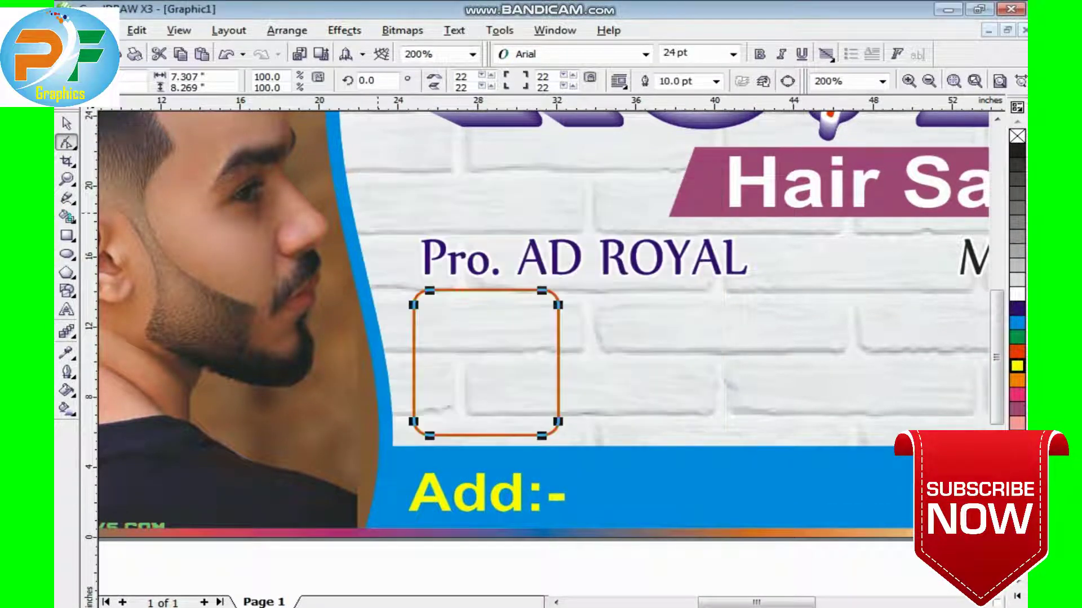
pyautogui.press('space')
pyautogui.press('F3')
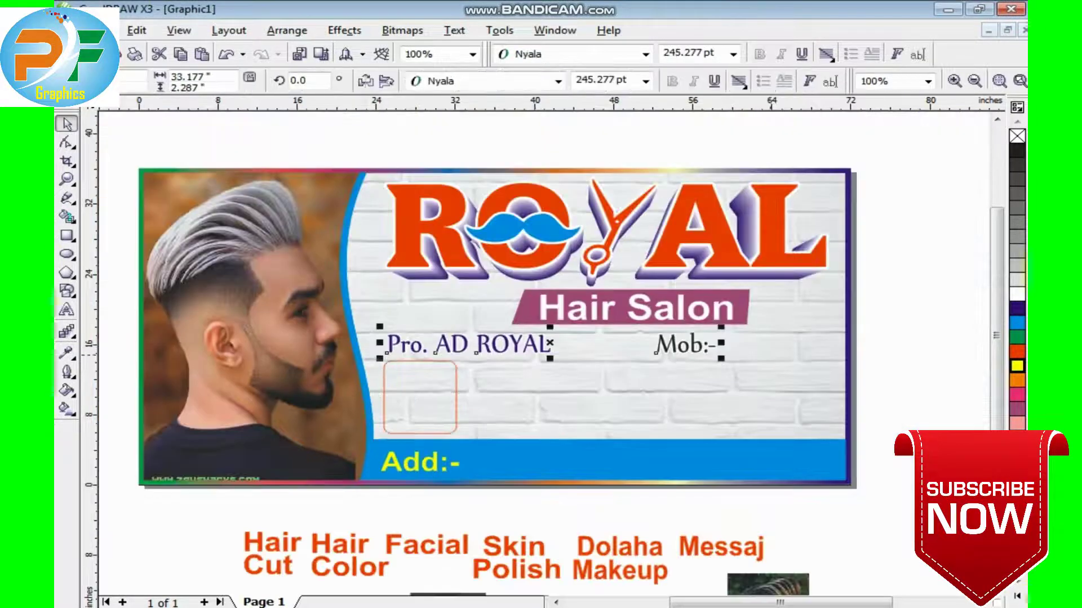
# - Squash the cyan band and its "Add:-" text together vertically to make them slightly shorter
pyautogui.press('Escape')
pyautogui.scroll(-3, 541, 338)
pyautogui.click(603, 347)
pyautogui.press('Escape')
pyautogui.click(603, 347)
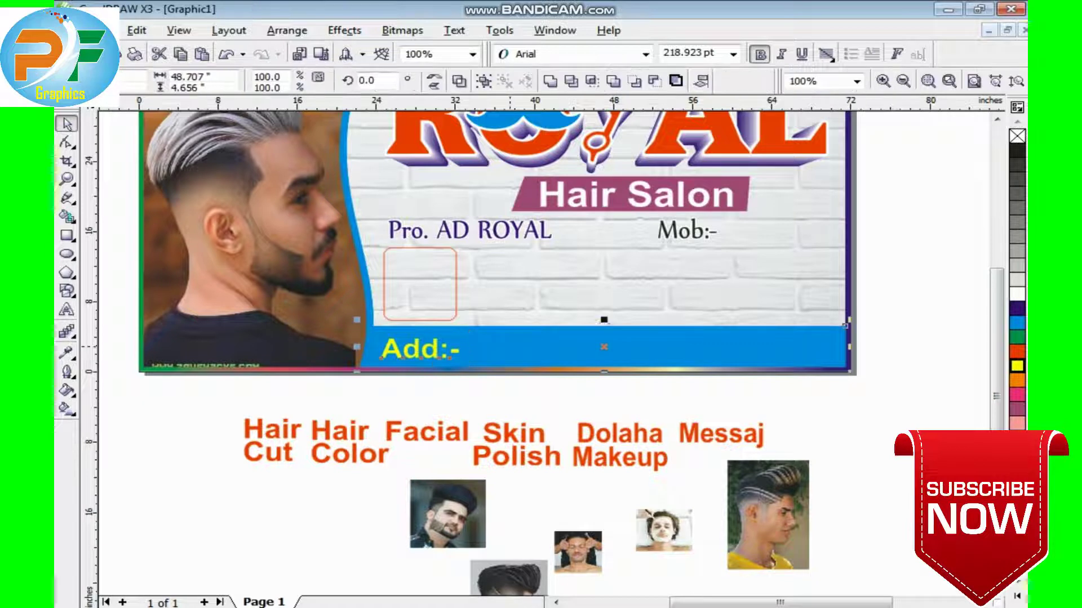
pyautogui.moveTo(604, 319); pyautogui.dragTo(604, 331)
pyautogui.press('Escape')
# - Move the bearded, black-haired man's photo onto the banner and copy the rounded frame farther along the row
pyautogui.click(456, 285)
pyautogui.moveTo(447, 513); pyautogui.dragTo(588, 255)
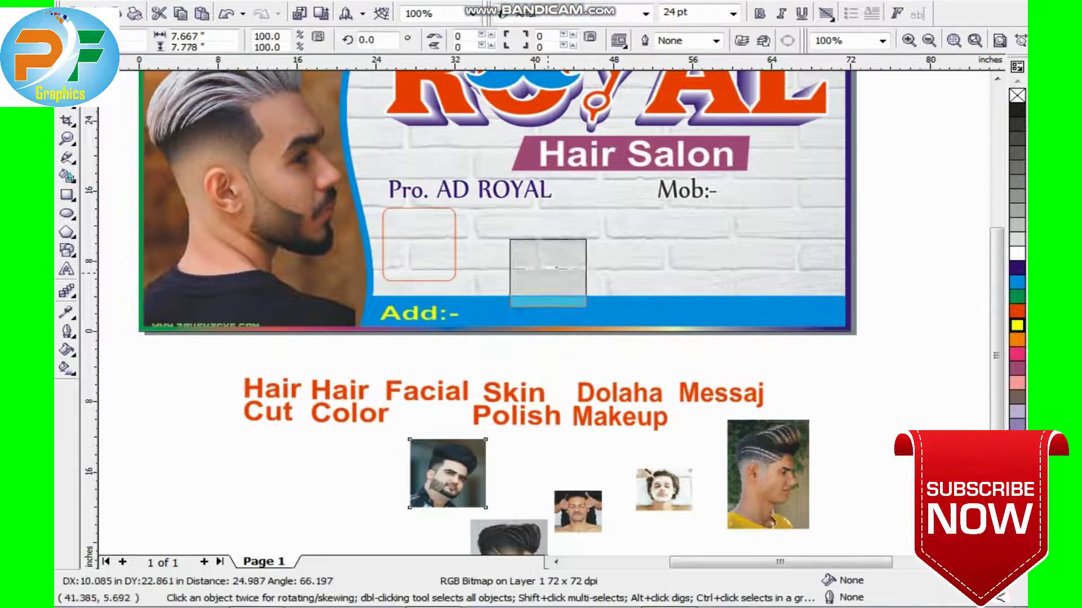
pyautogui.click(419, 254)
pyautogui.moveTo(487, 356); pyautogui.dragTo(555, 242)
pyautogui.scroll(1, 443, 207)
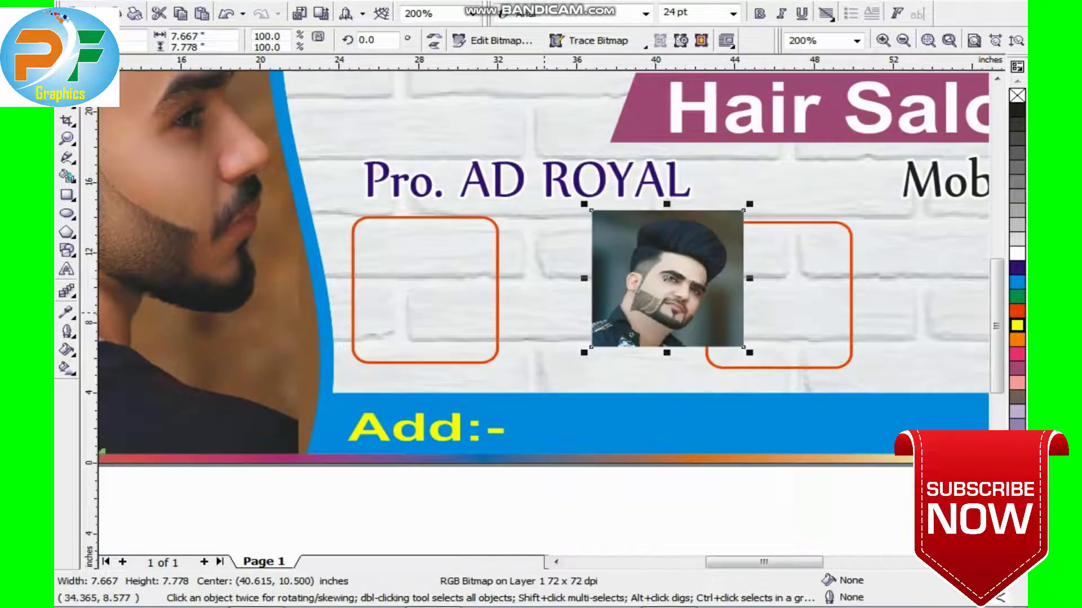
# - Size the bearded man's photo to 110 percent against the first rounded frame and set it aside between the frames
pyautogui.moveTo(649, 284); pyautogui.dragTo(401, 290)
pyautogui.moveTo(496, 354); pyautogui.dragTo(507, 374)
pyautogui.moveTo(420, 293); pyautogui.dragTo(669, 304)
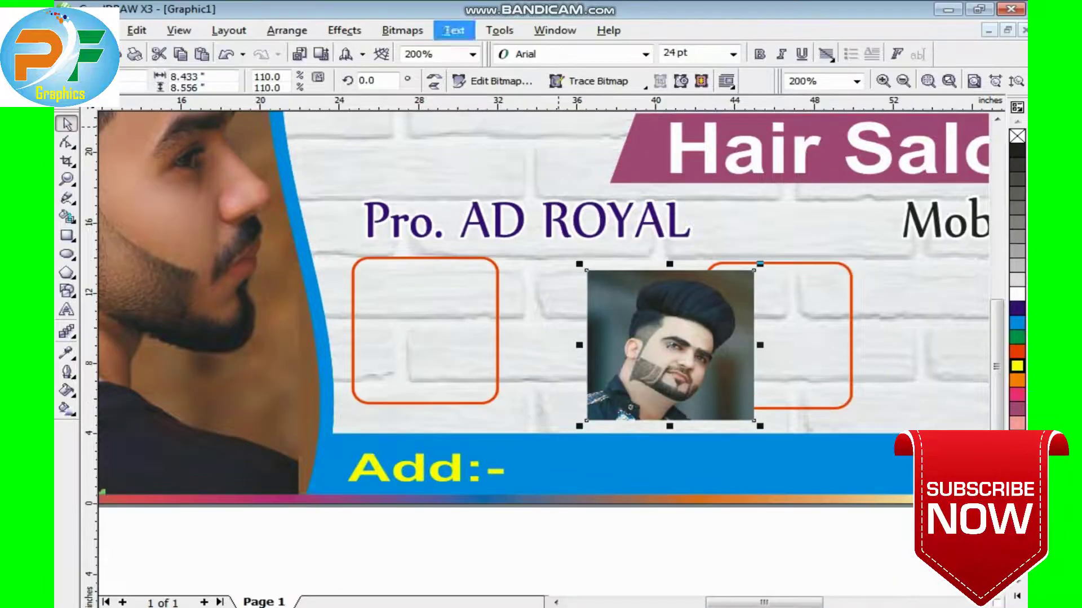
# - PowerClip the bearded man's photo inside the first rounded frame
pyautogui.click(345, 0)
pyautogui.moveTo(367, 251)
pyautogui.click(560, 246)
pyautogui.click(422, 402)
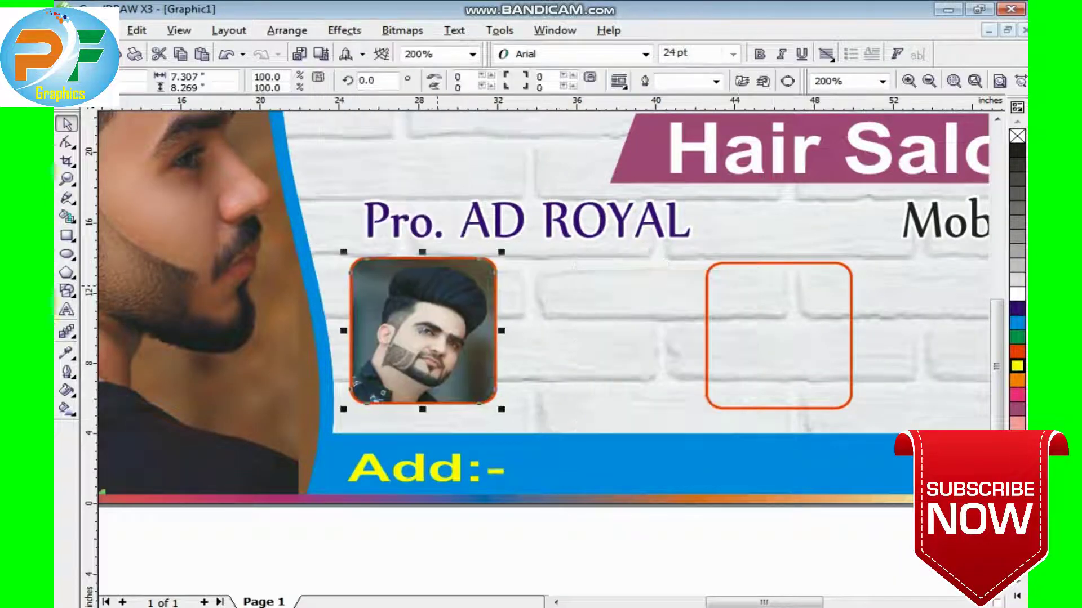
# - Line up the empty frame beside the clipped photo along a horizontal guideline and add a third frame after it
pyautogui.moveTo(481, 258); pyautogui.dragTo(478, 255)
pyautogui.moveTo(777, 336)
pyautogui.mouseDown()
pyautogui.moveTo(579, 328)
pyautogui.moveTo(761, 328)
pyautogui.mouseUp()
pyautogui.press('F3')
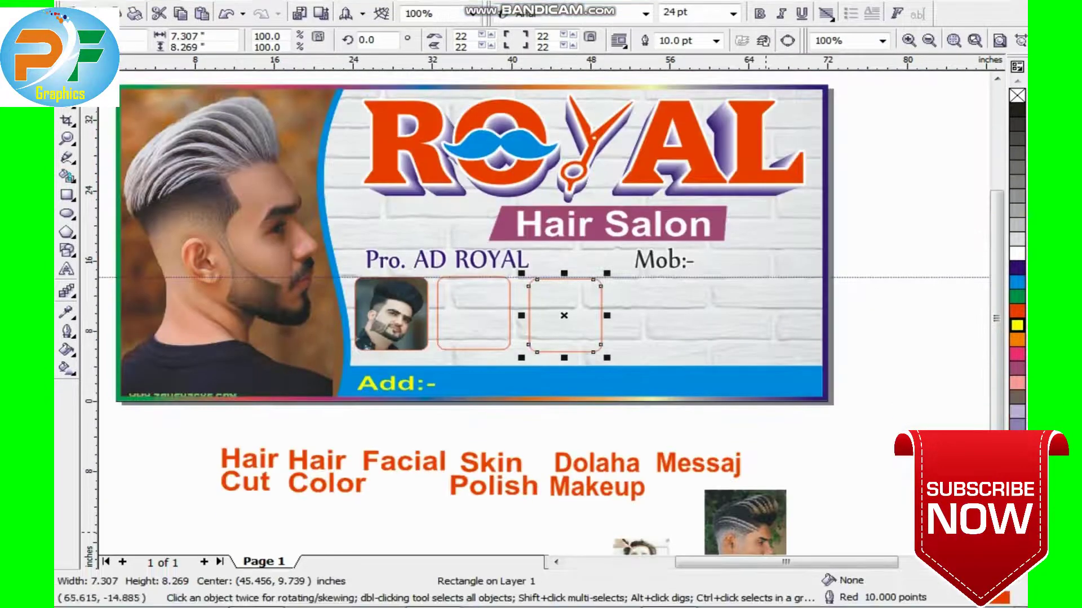
# - Move the yellow-shirted man's photo onto the second frame and scale it to 80.4 percent
pyautogui.moveTo(738, 524); pyautogui.dragTo(467, 309)
pyautogui.scroll(2, 467, 309)
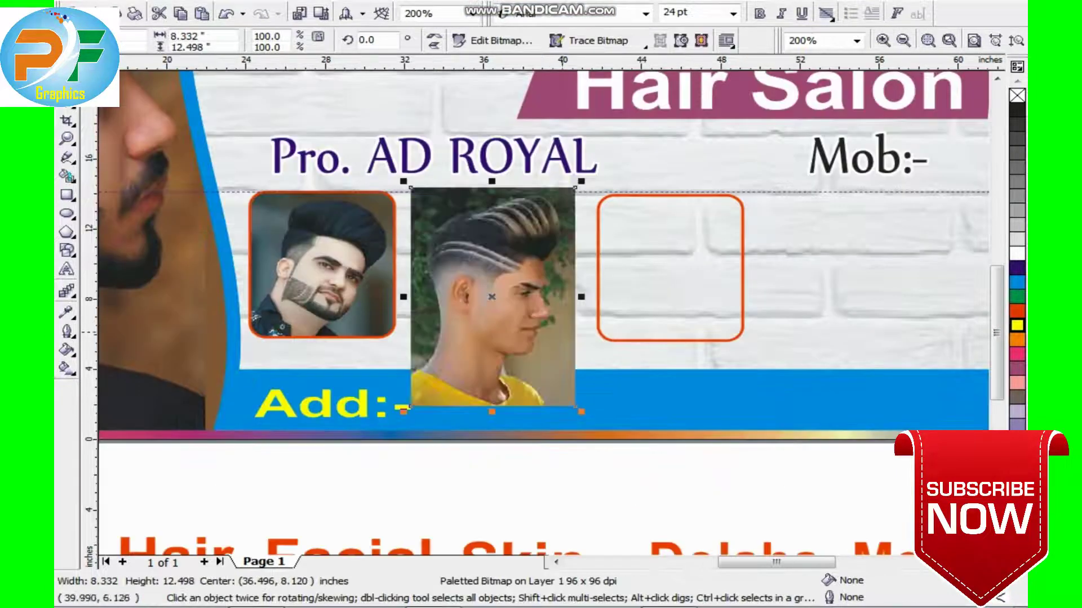
pyautogui.moveTo(575, 406); pyautogui.dragTo(544, 363)
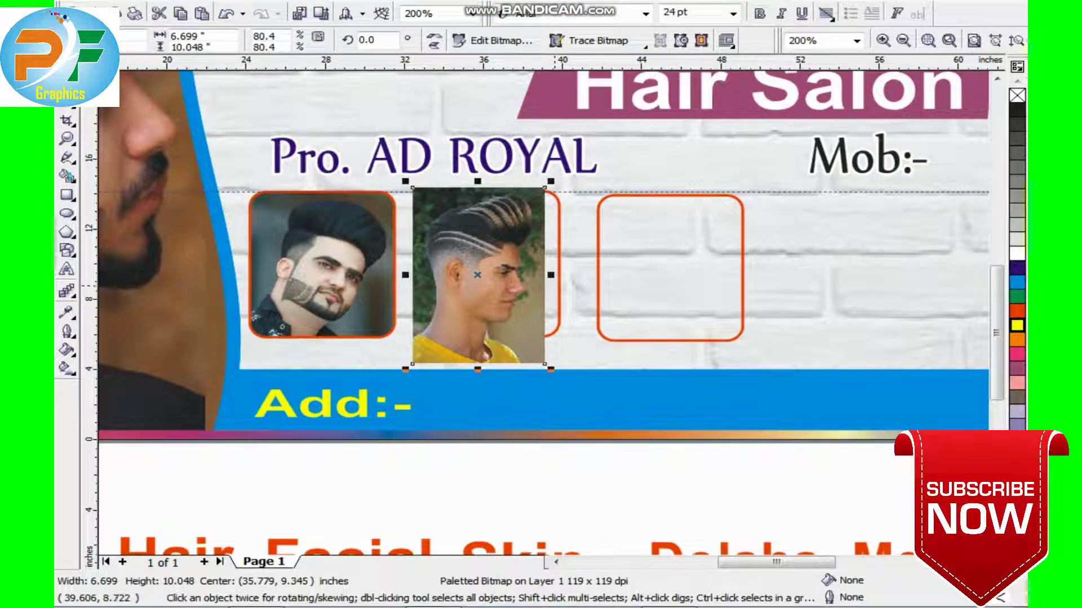
# - Narrow the second frame to the yellow-shirted man's photo and PowerClip the photo inside it
pyautogui.click(559, 268)
pyautogui.moveTo(559, 268); pyautogui.dragTo(412, 282)
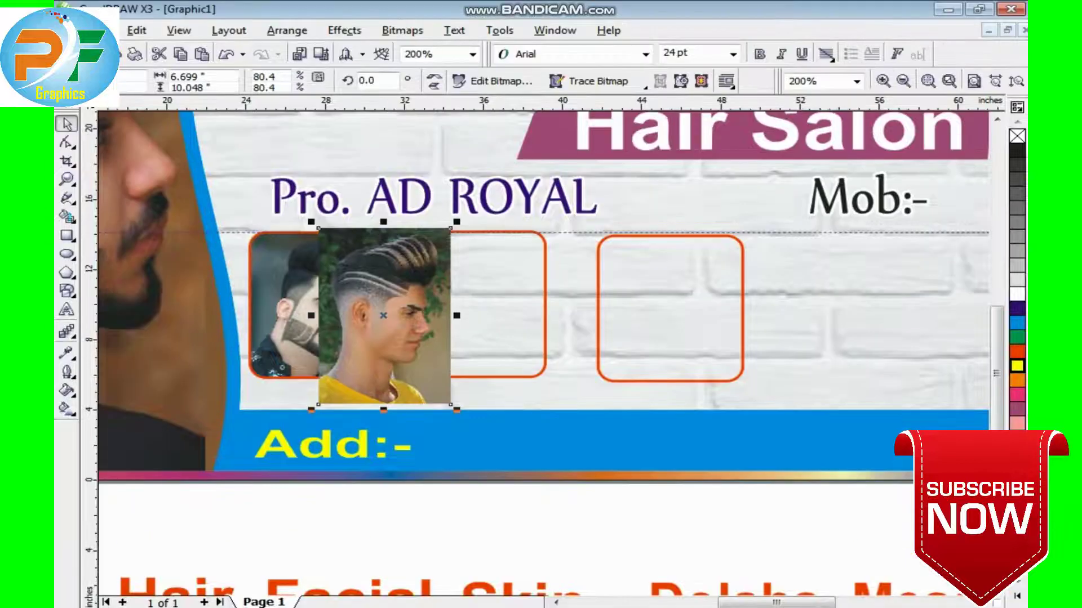
pyautogui.click(344, 30)
pyautogui.moveTo(363, 249)
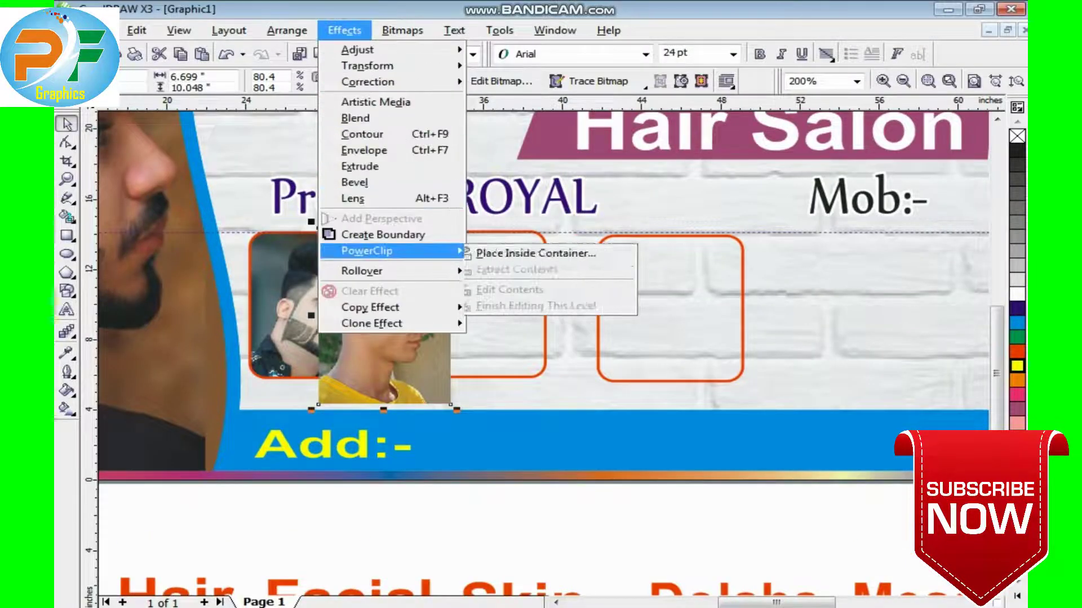
pyautogui.click(531, 249)
pyautogui.click(545, 270)
# - Move the empty third frame next to the second photo and copy it along the row as a fourth frame
pyautogui.click(599, 307)
pyautogui.moveTo(598, 307); pyautogui.dragTo(560, 307)
pyautogui.moveTo(568, 373); pyautogui.dragTo(728, 373)
pyautogui.press('F3')
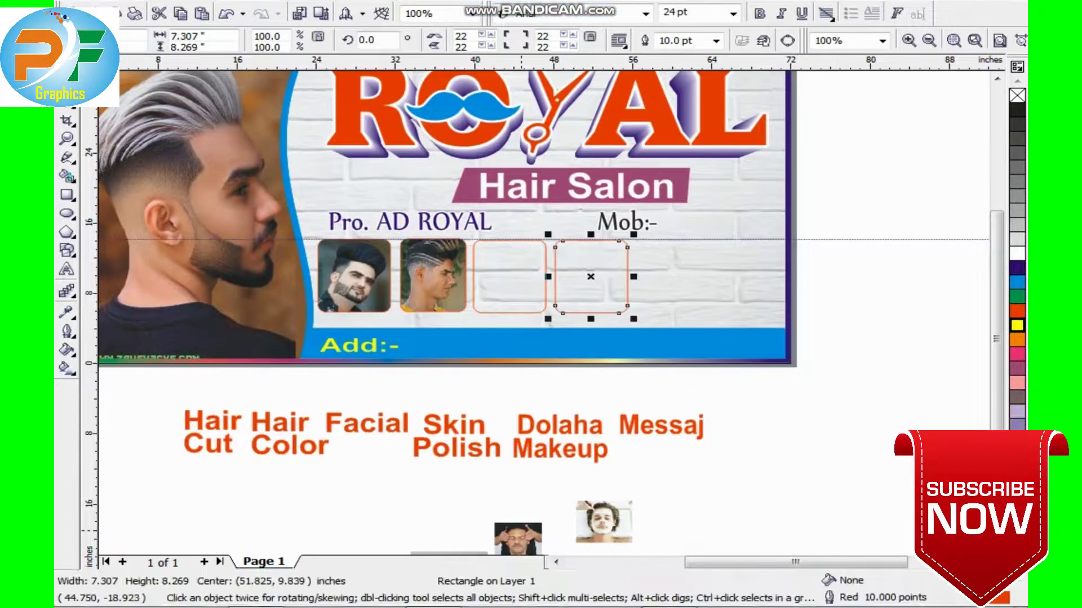